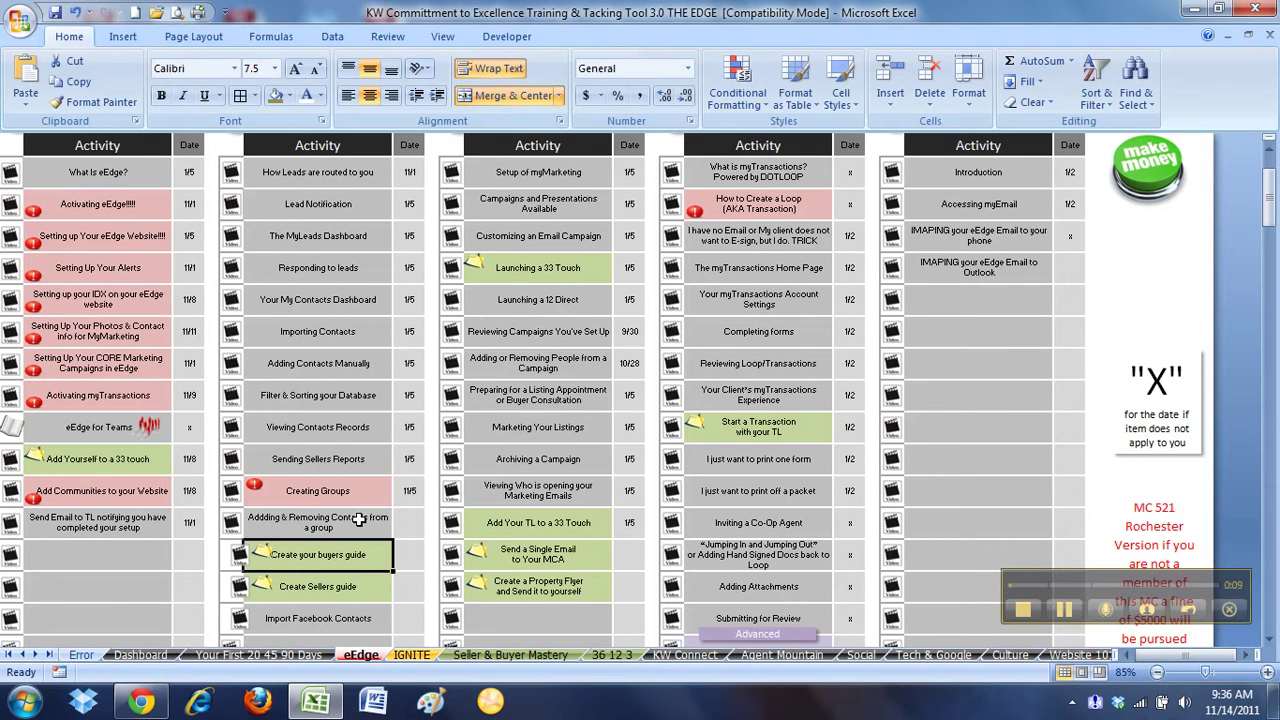
# Switch from the Excel training tracker to the mykw home page in Chrome
pyautogui.moveTo(150, 702)
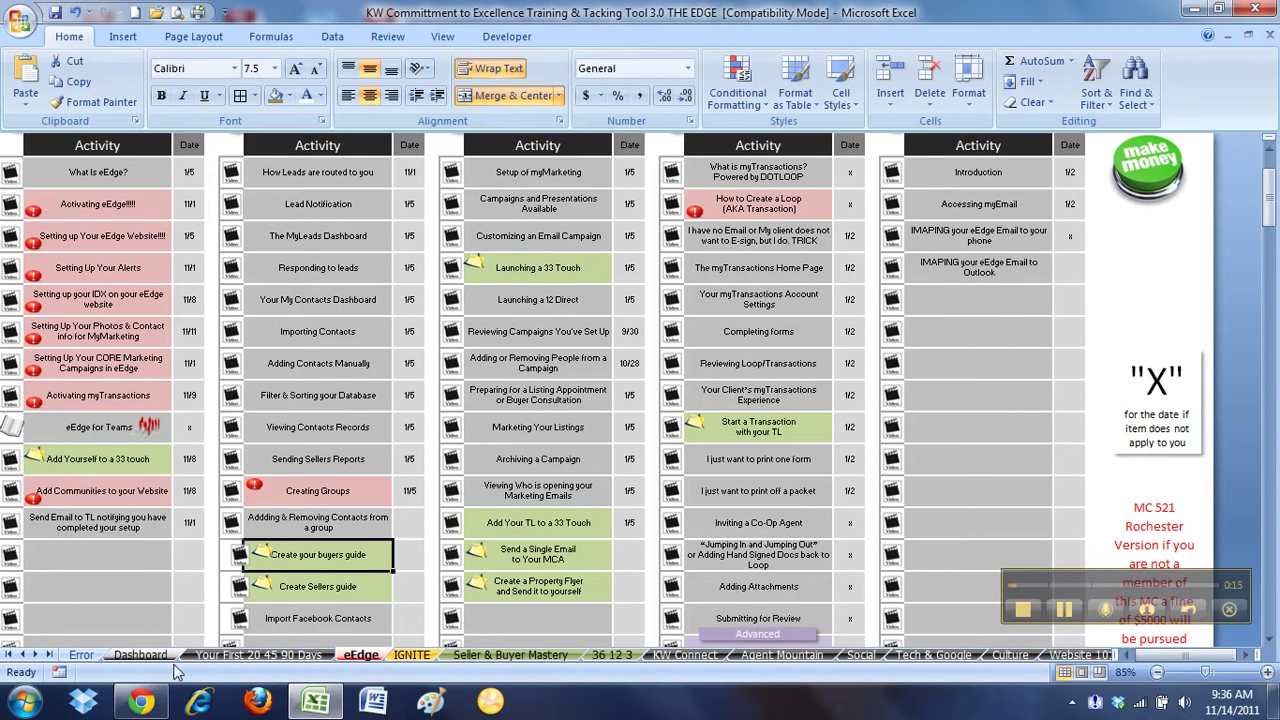
# Bring Chrome forward and choose eEdge Marketing > Market Me to reach the myLeads dashboard
pyautogui.click(150, 702)
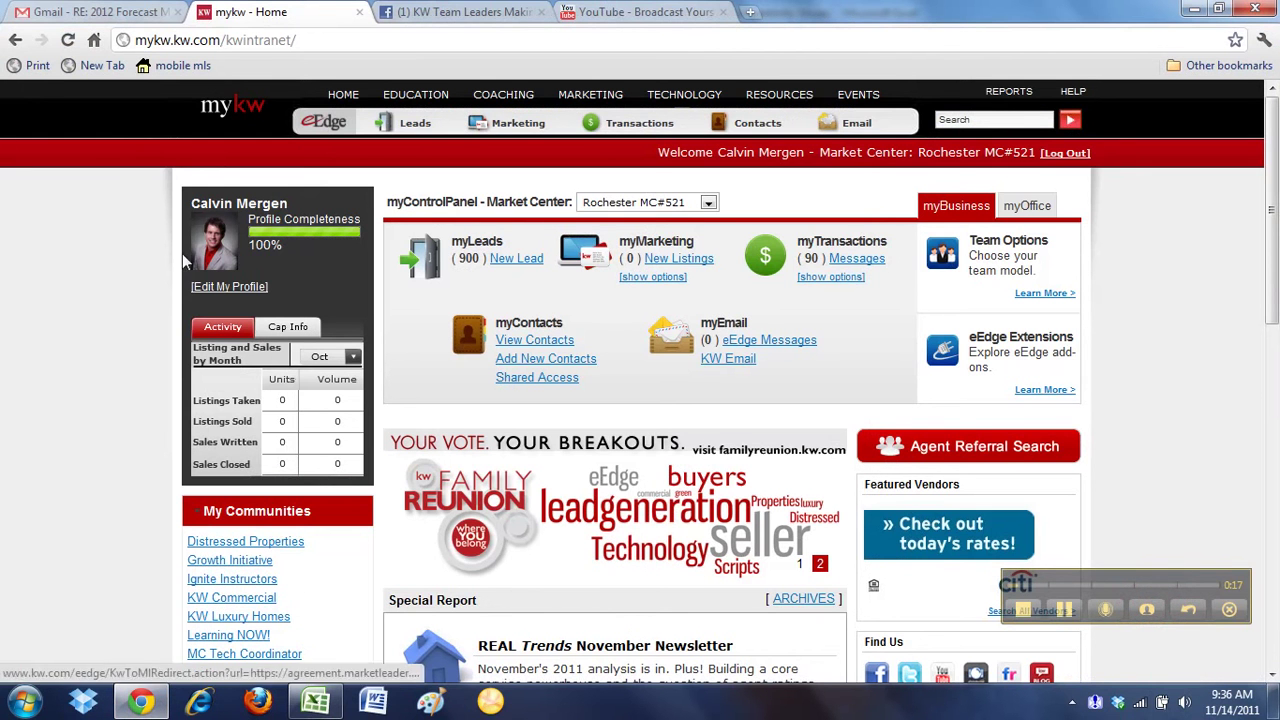
pyautogui.moveTo(498, 126)
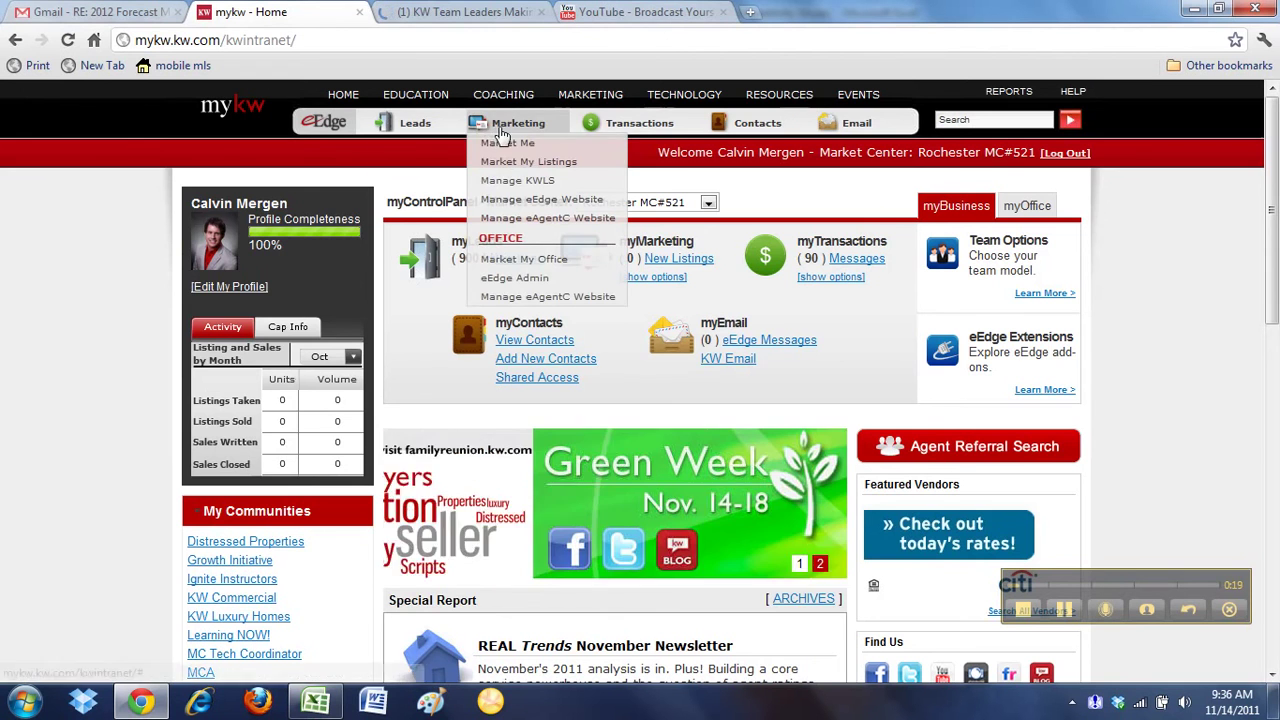
pyautogui.click(510, 145)
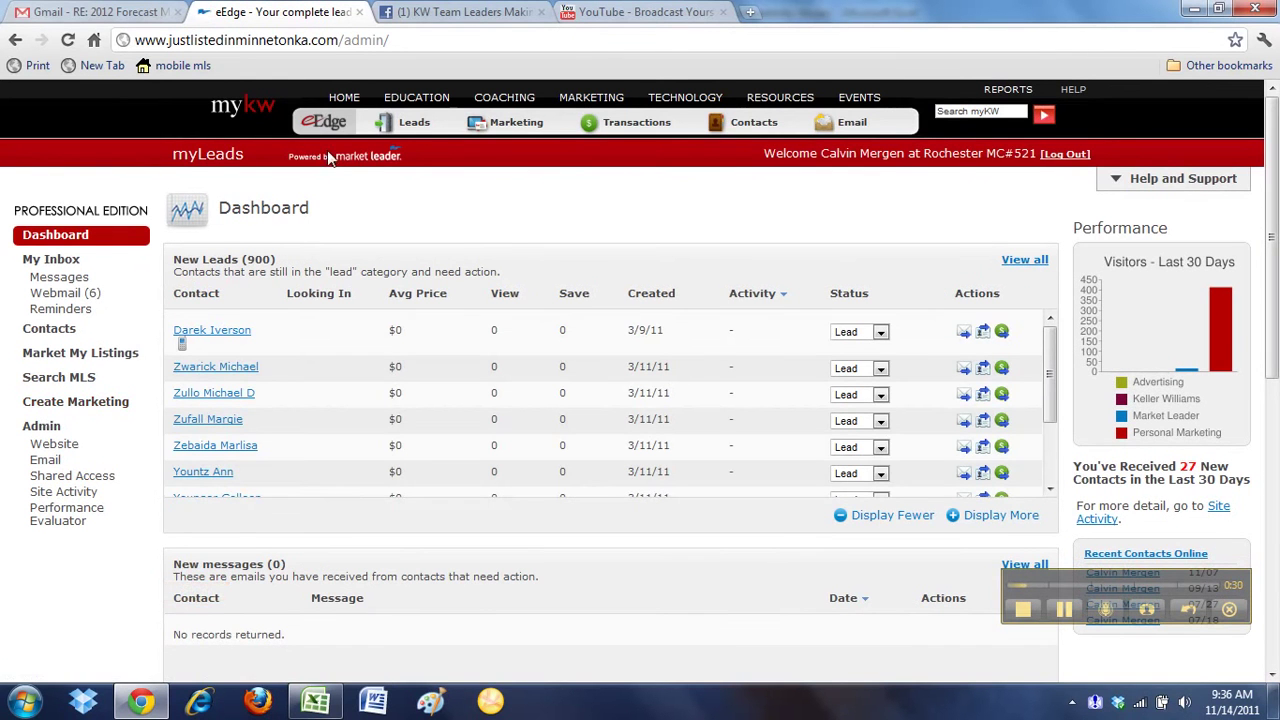
# Go to Create Marketing > Portfolio and open My Buyer Pres in the Buyer Guide folder
pyautogui.click(90, 413)
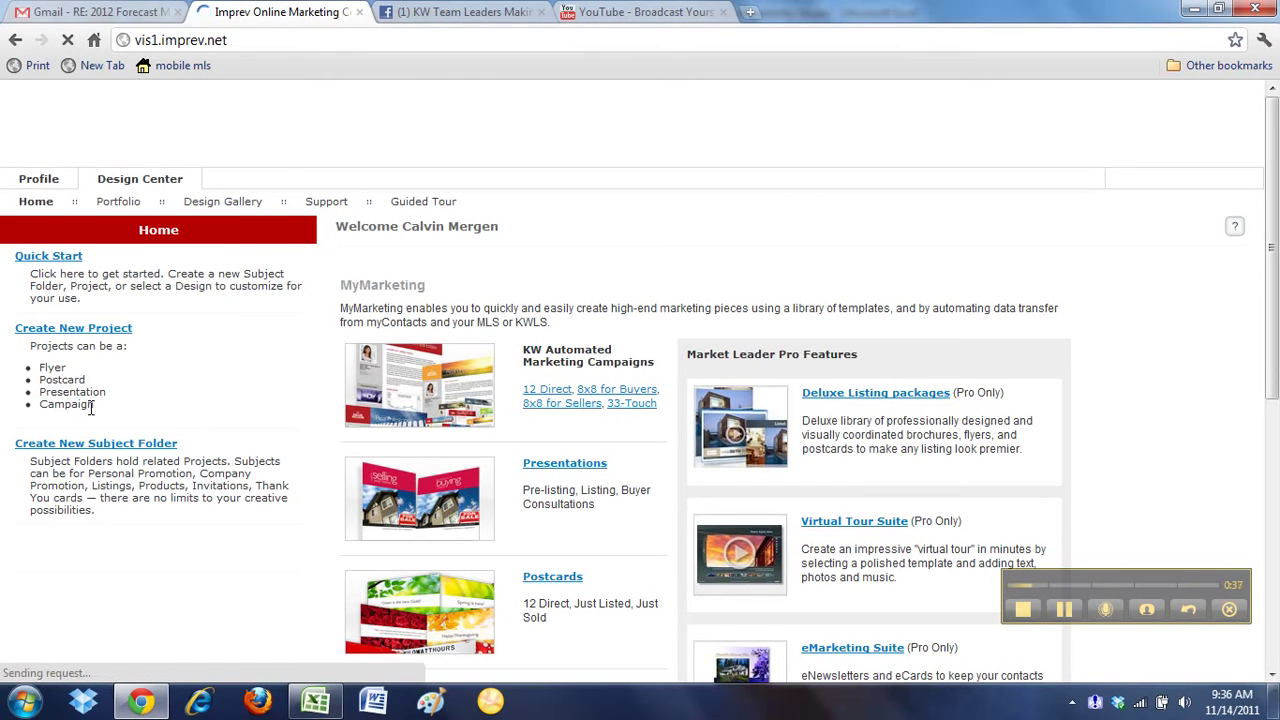
pyautogui.click(118, 203)
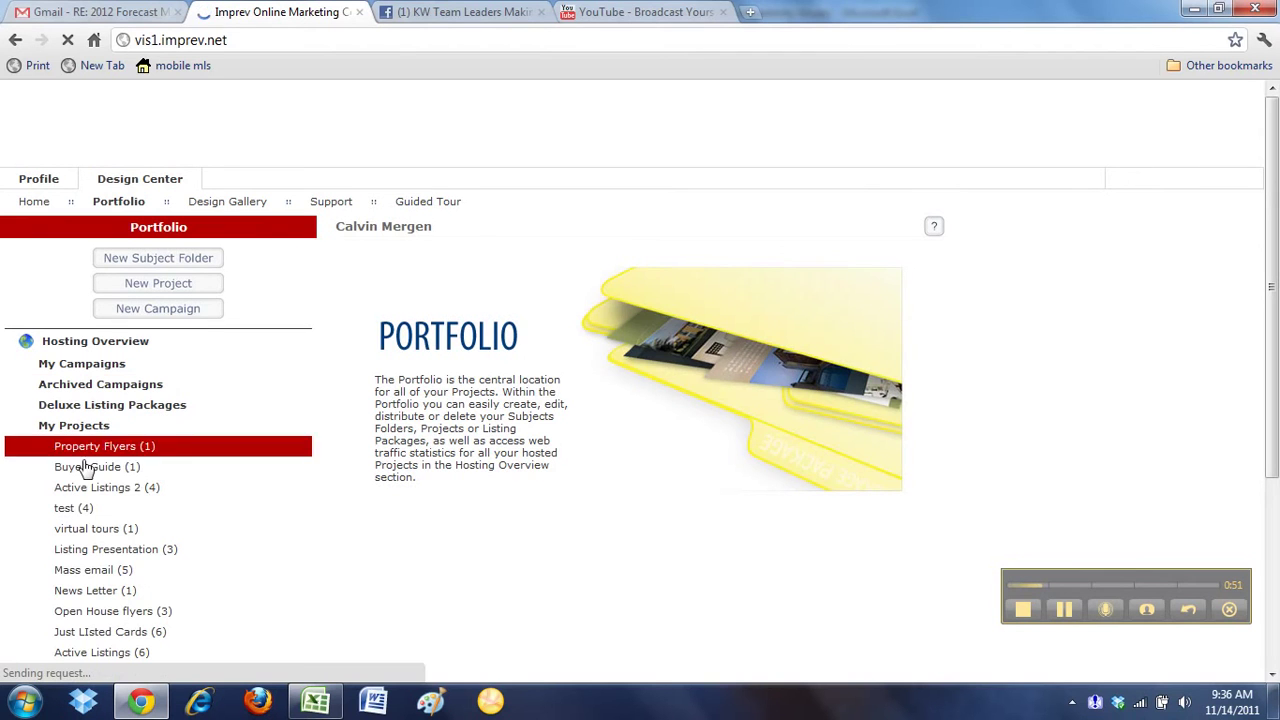
pyautogui.click(96, 467)
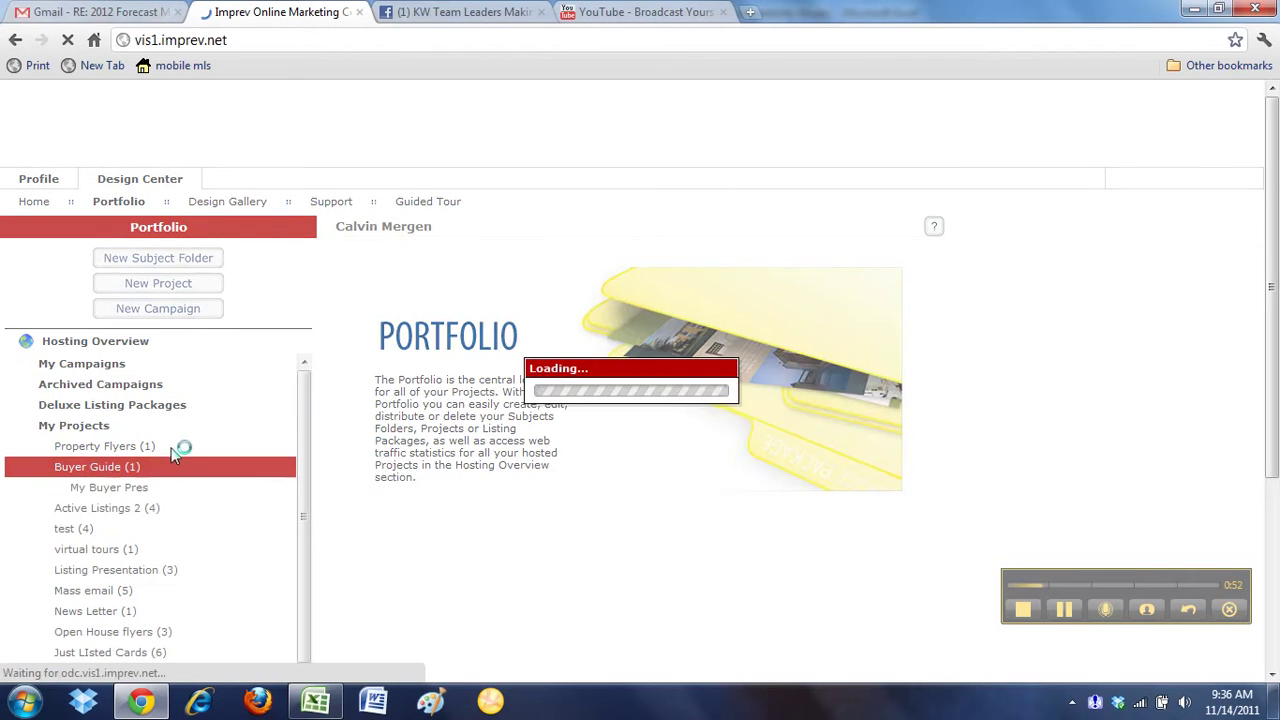
pyautogui.click(128, 490)
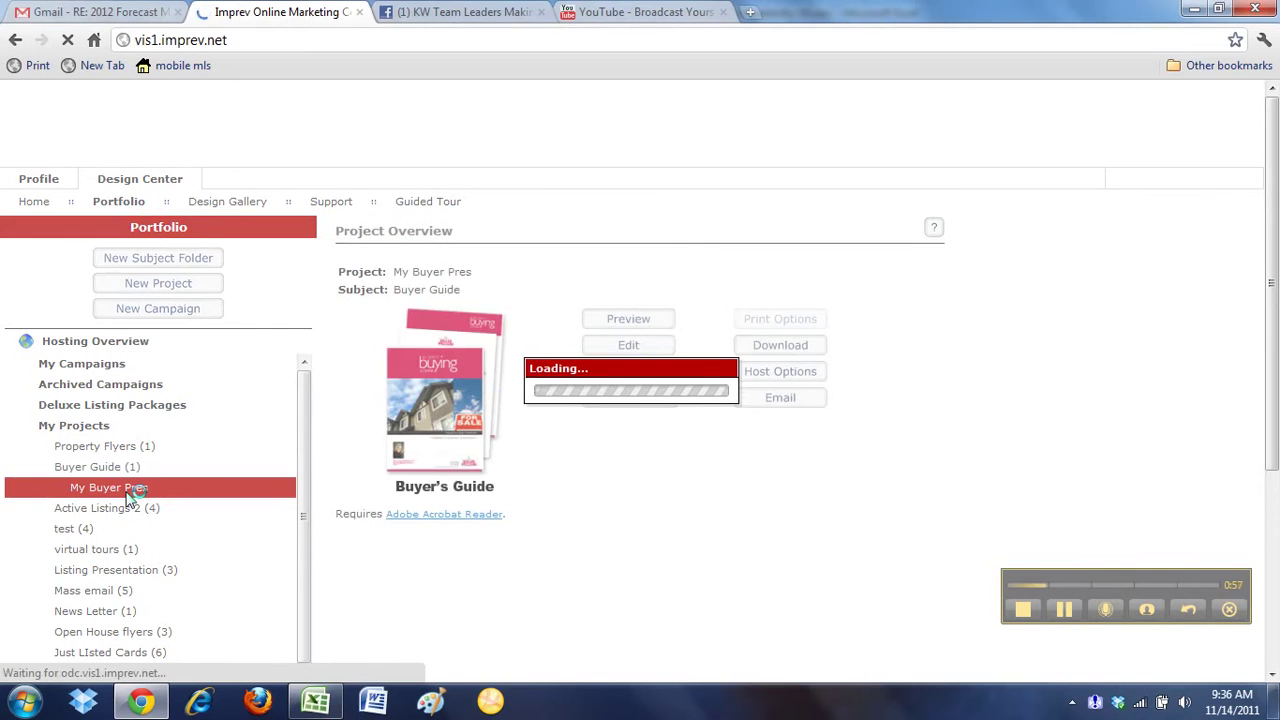
# Review the My Buyer Pres overview and duplicate it as My Buyer Pres (Copy)
pyautogui.scroll(-1, 700, 493)
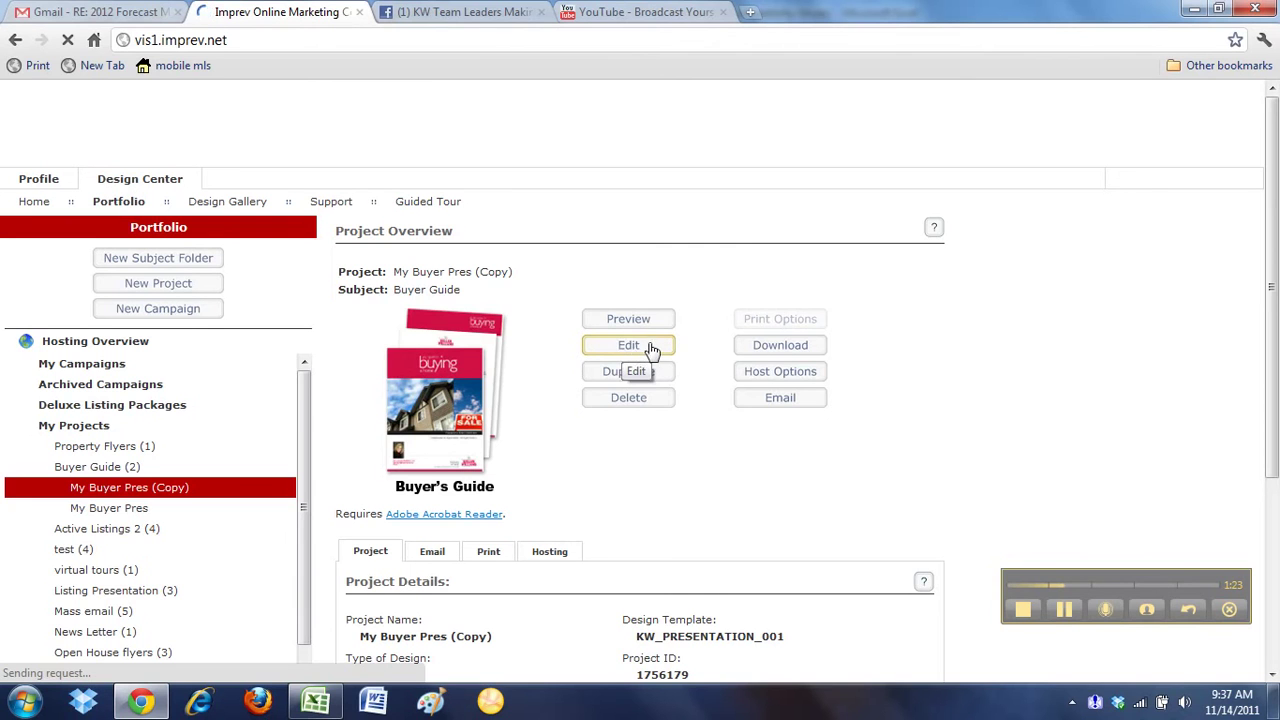
pyautogui.scroll(-1, 606, 463)
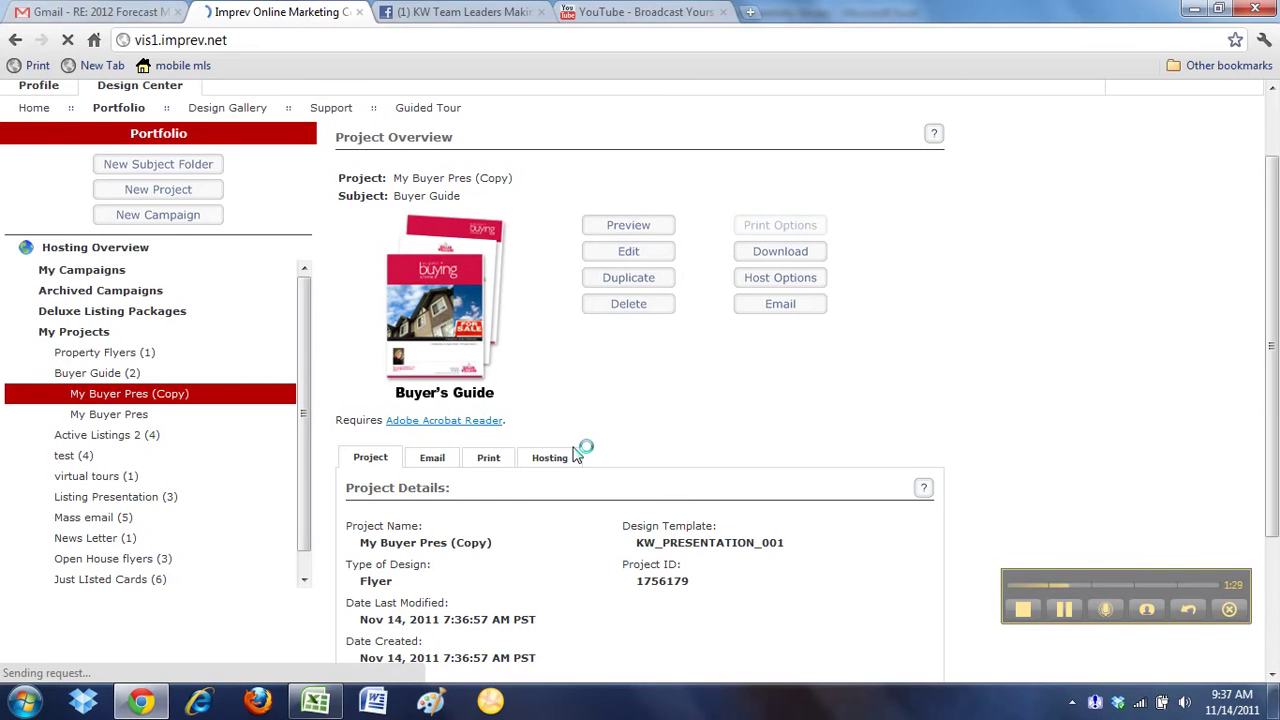
pyautogui.scroll(1, 300, 320)
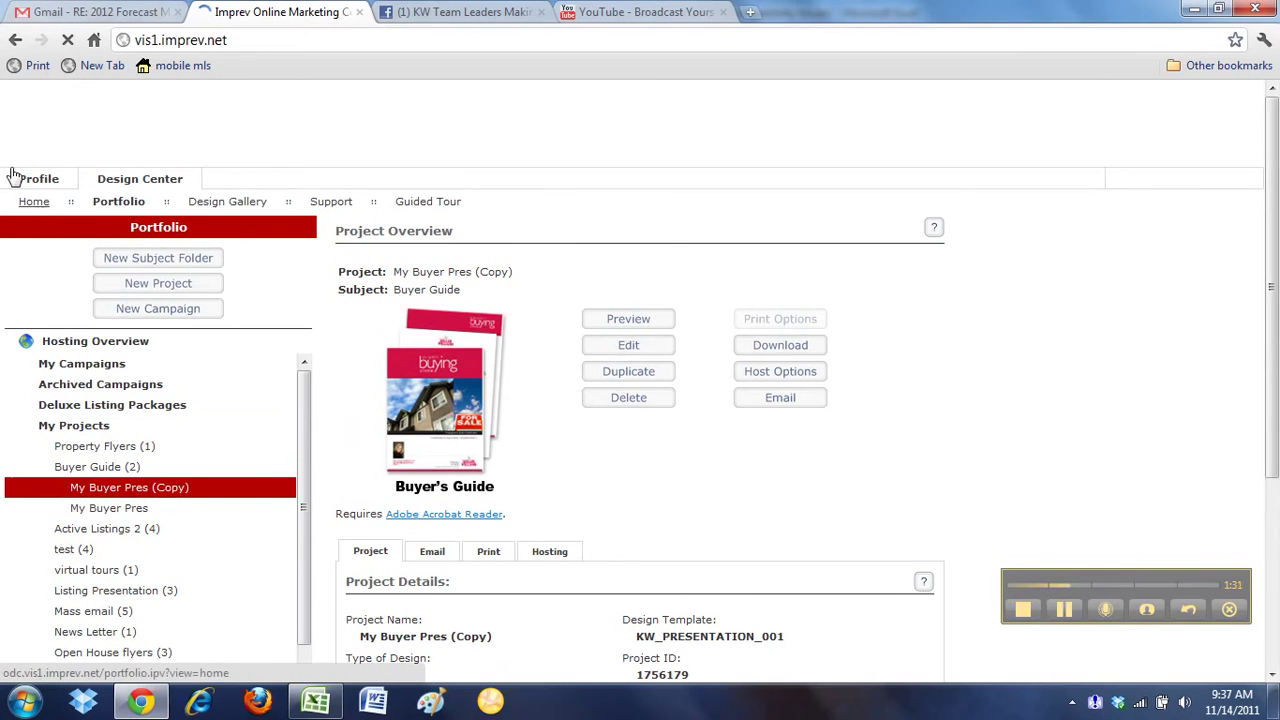
pyautogui.moveTo(32, 179)
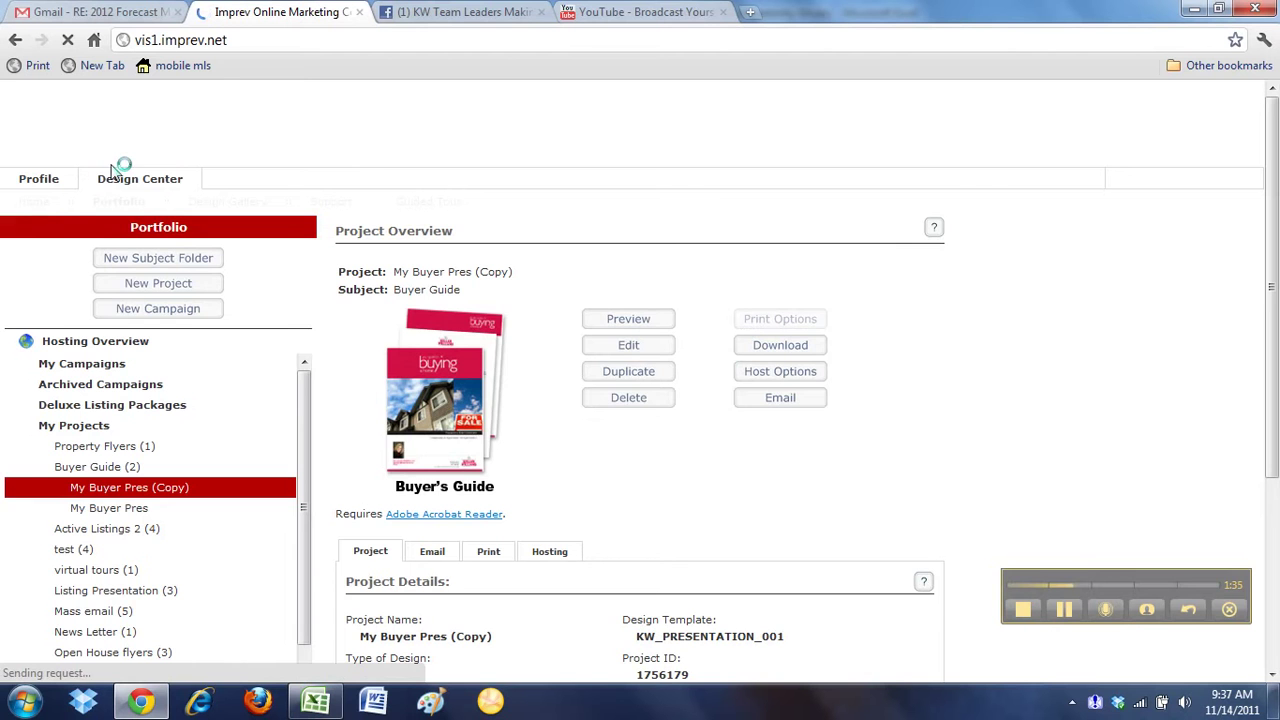
# From Design Center Home, pick Presentations > Marketing to Buyers > Buyer Consultation design
pyautogui.moveTo(150, 180)
pyautogui.click(46, 206)
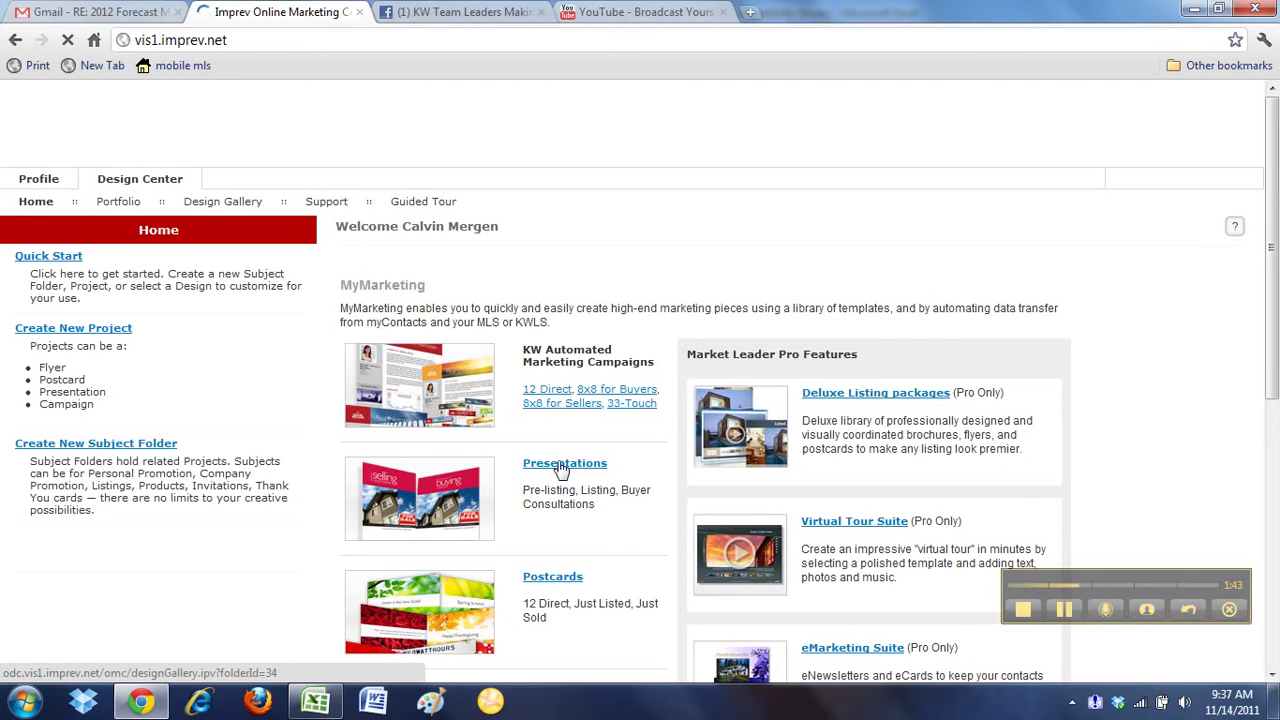
pyautogui.click(561, 466)
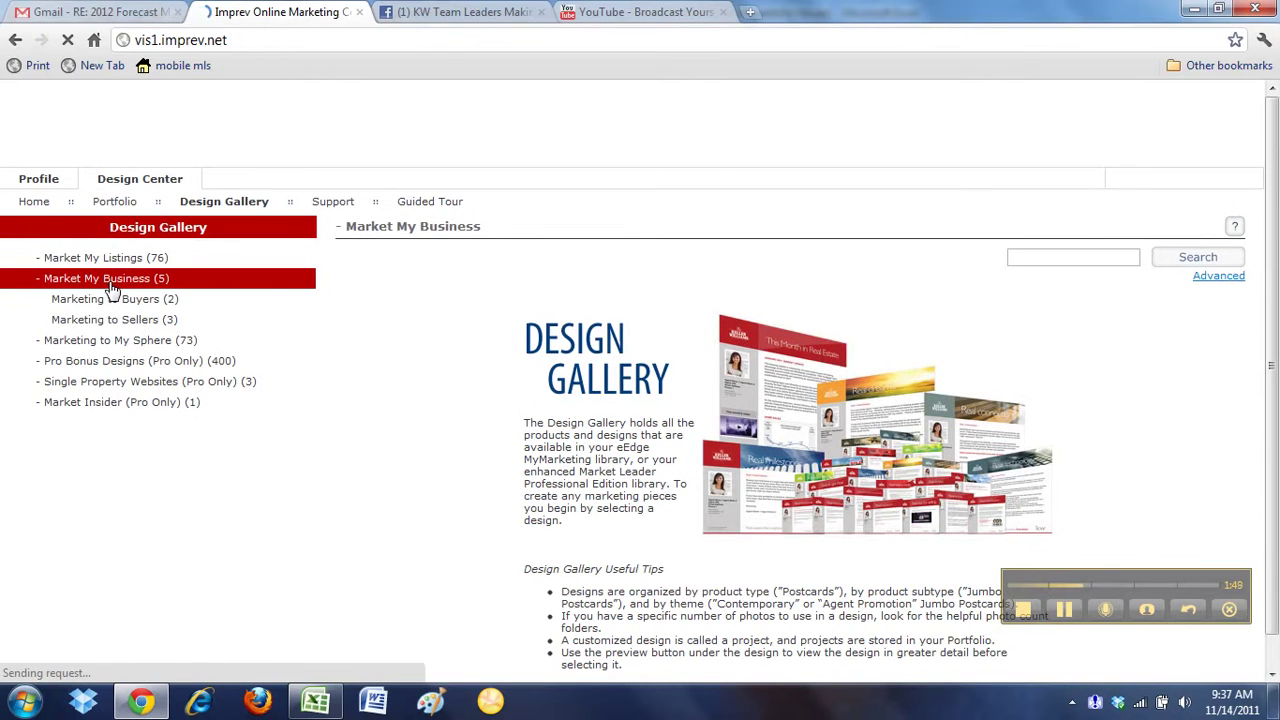
pyautogui.click(141, 305)
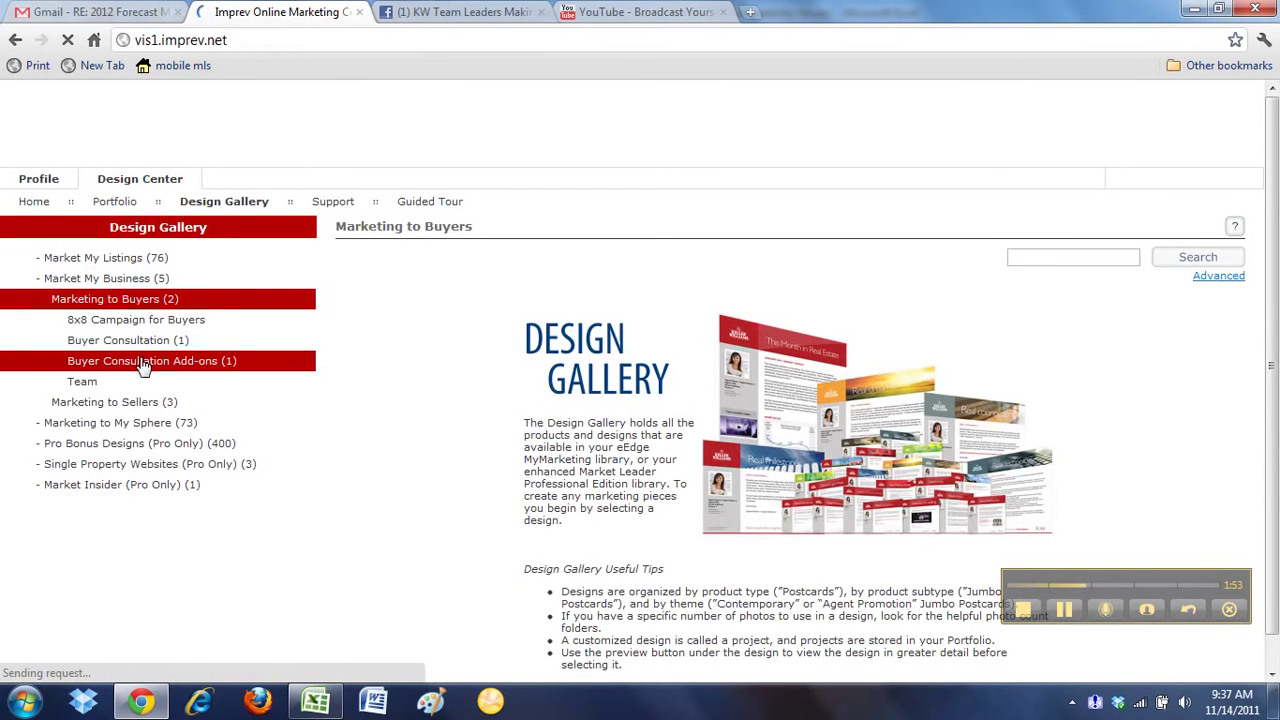
pyautogui.click(145, 342)
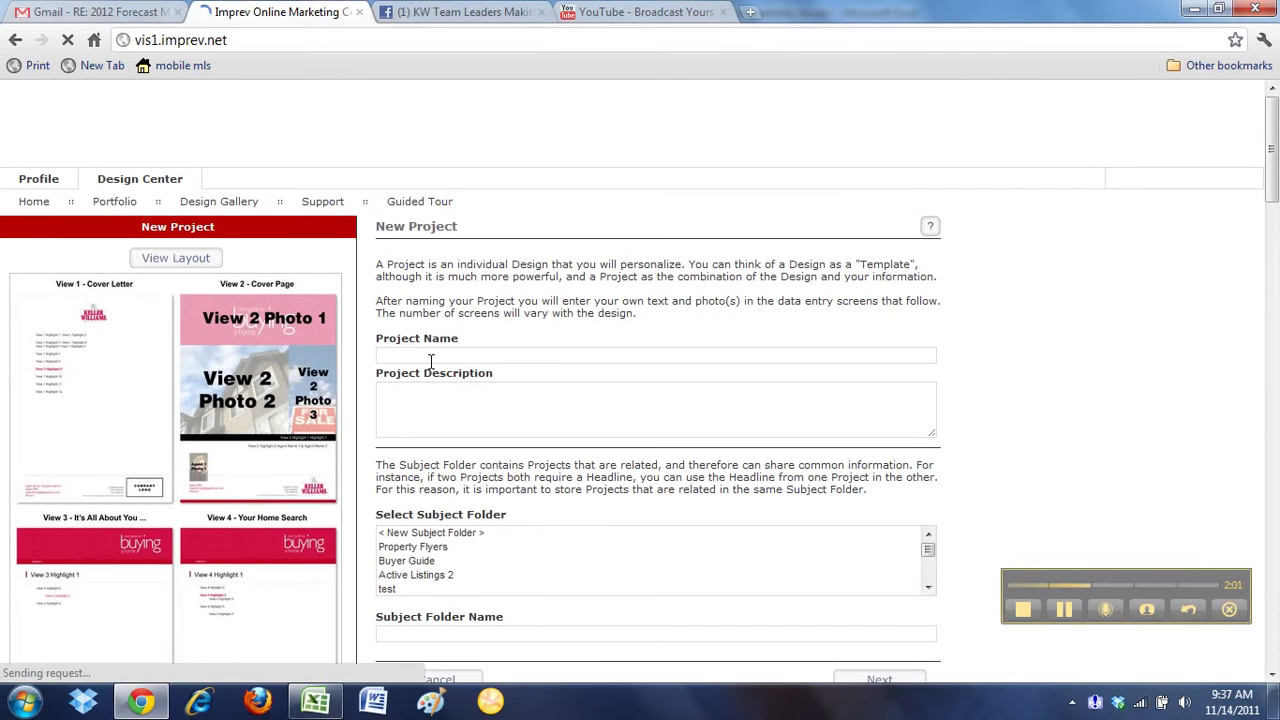
# Enter 'My Personal Buyer Guide' as the new project's name
pyautogui.click(514, 355)
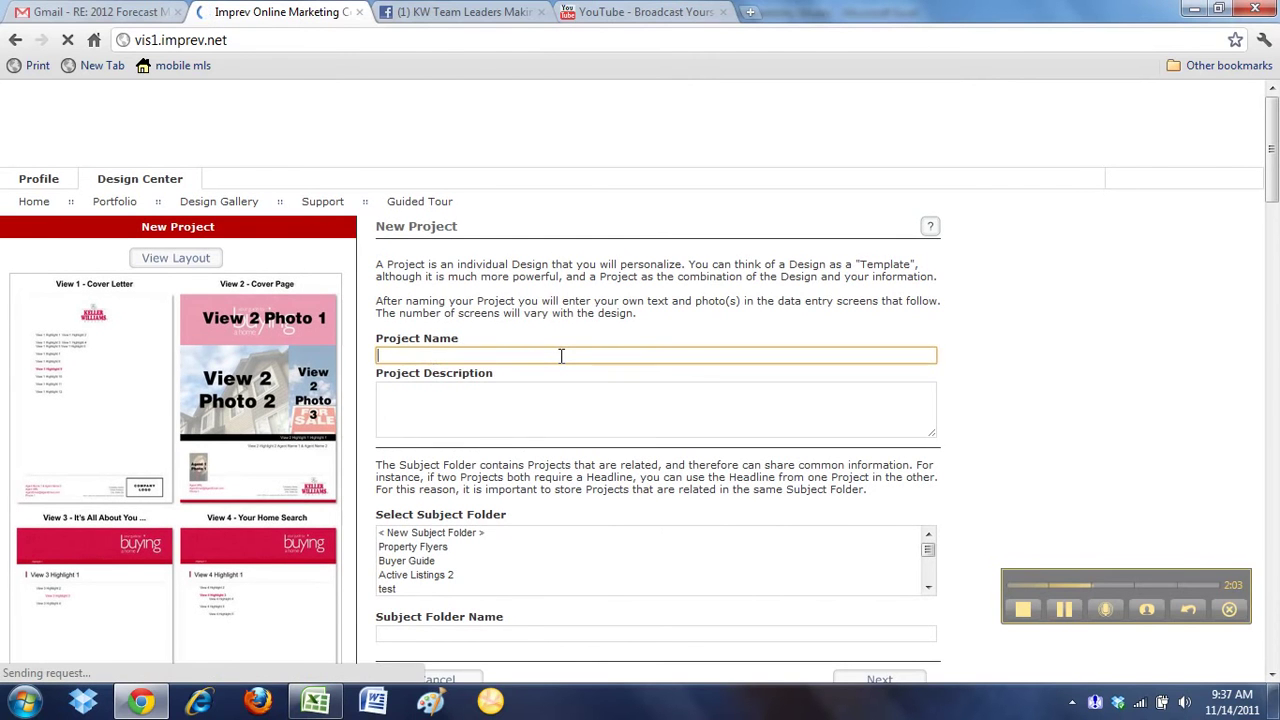
pyautogui.write('My Personal B')
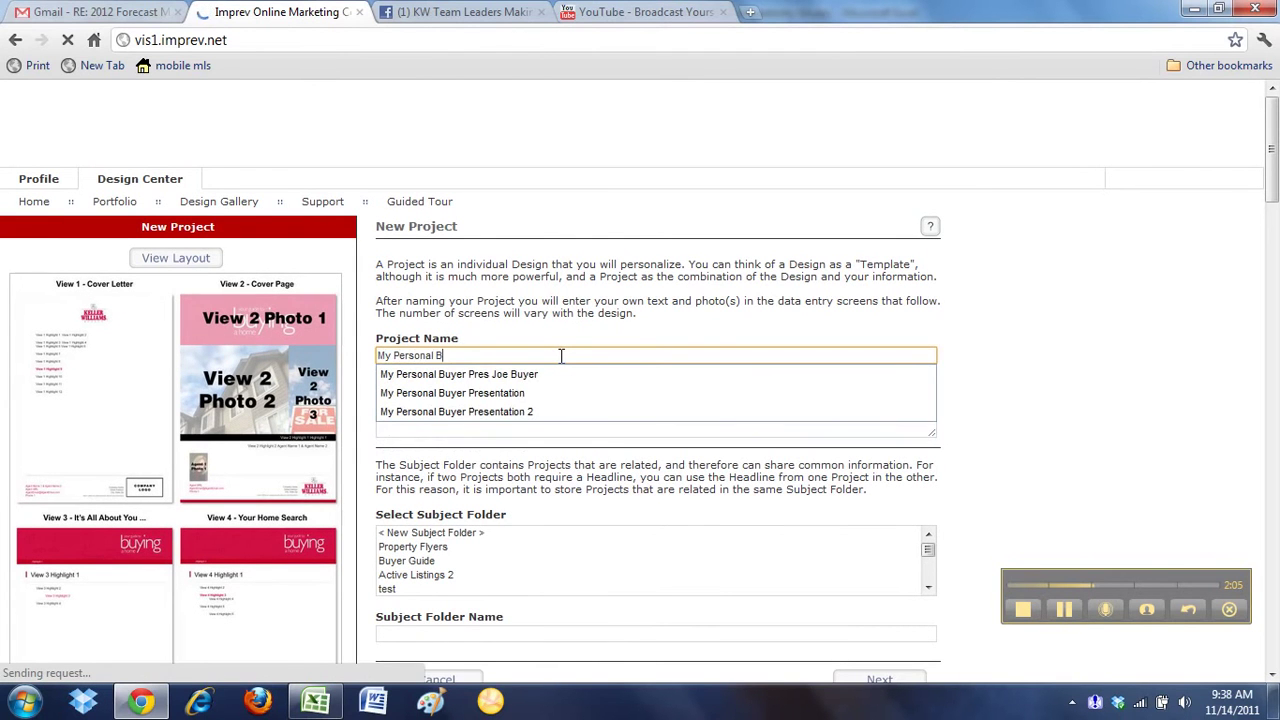
pyautogui.write('uyer Guide')
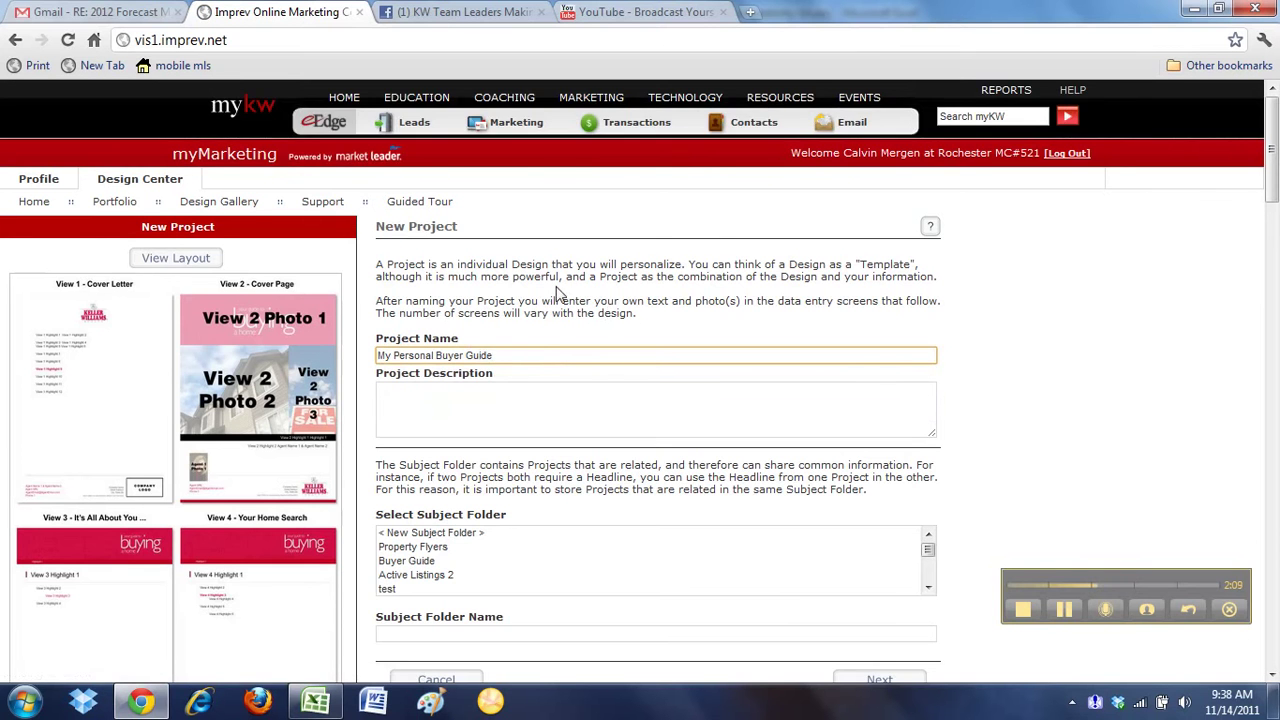
pyautogui.scroll(-1, 558, 292)
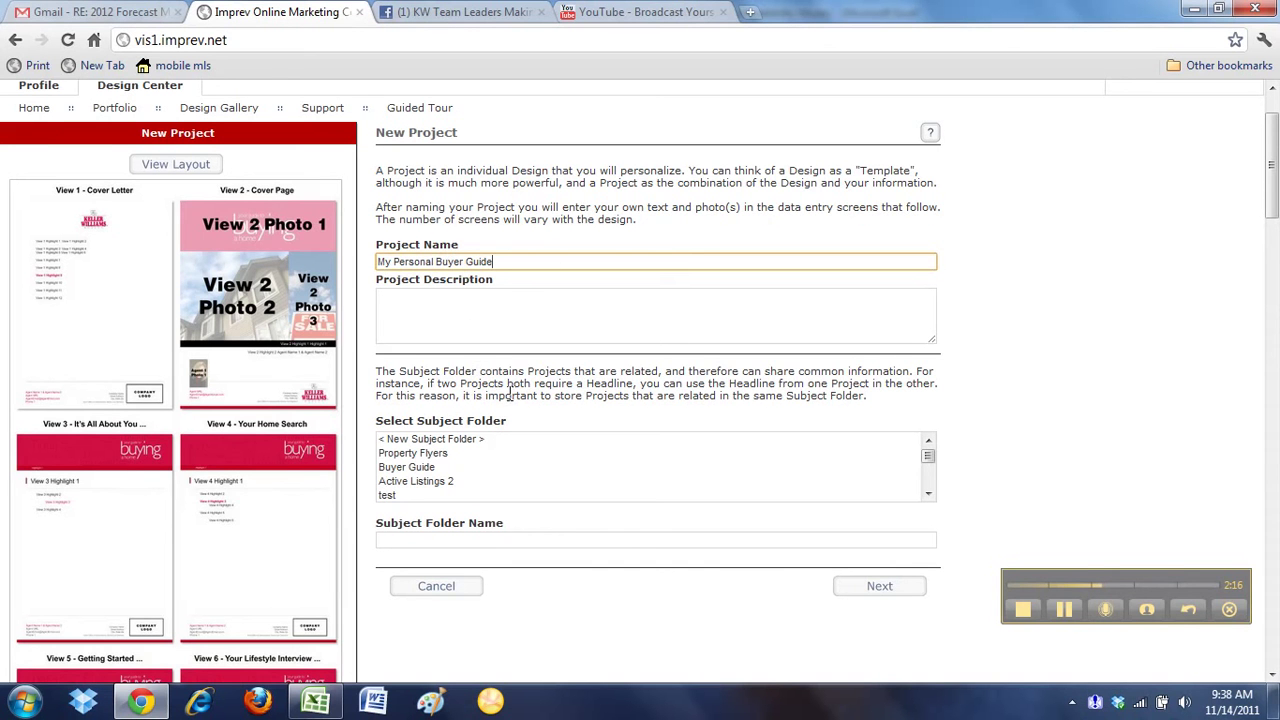
# Choose the existing Buyer Guide subject folder and create the project
pyautogui.click(427, 470)
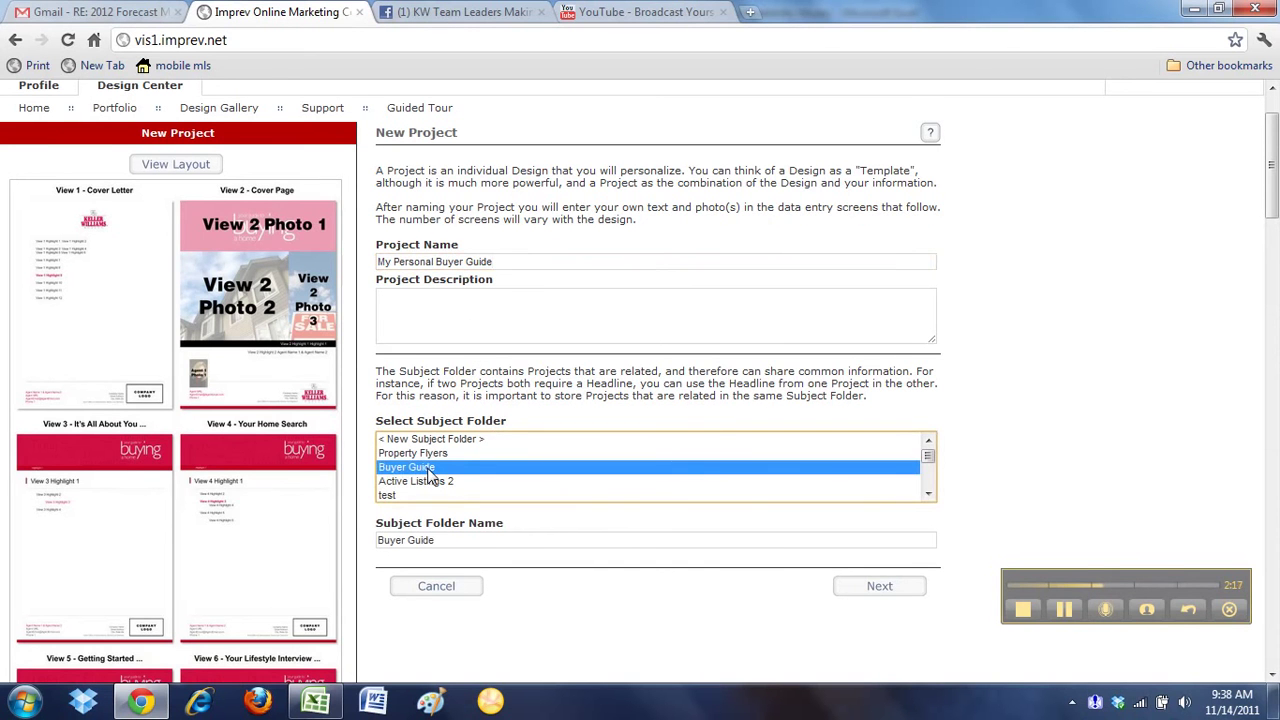
pyautogui.click(428, 441)
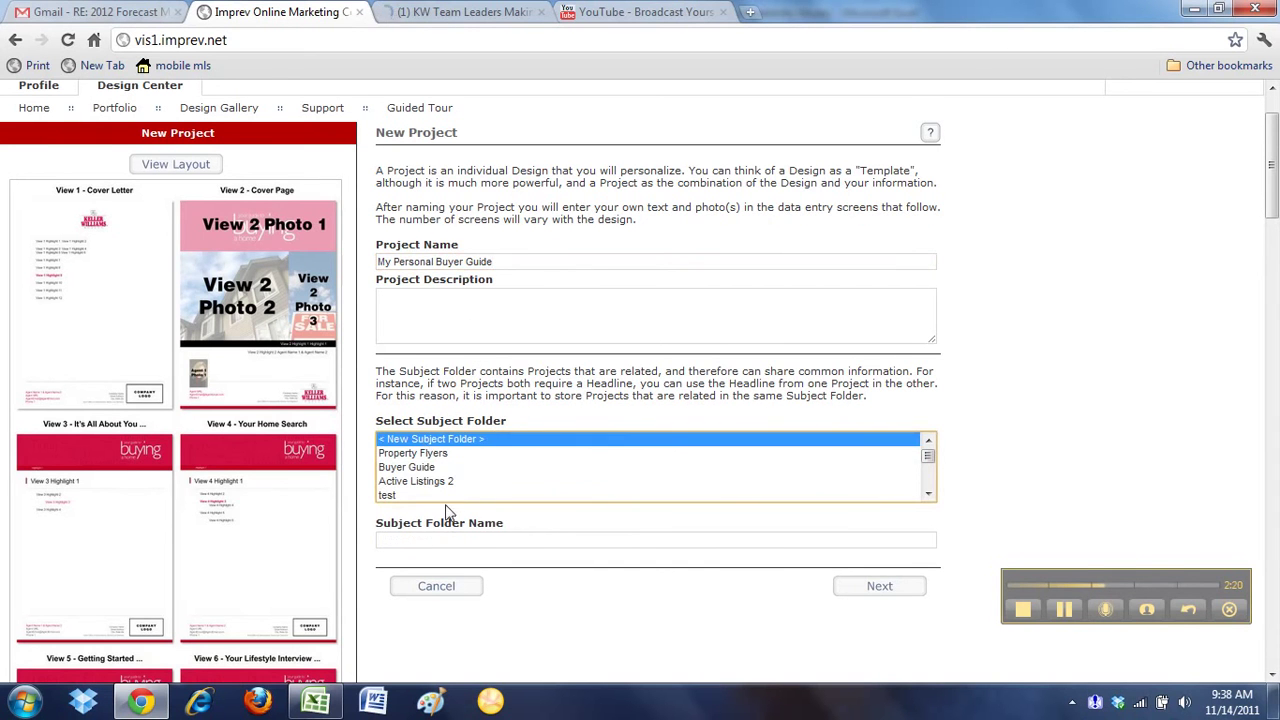
pyautogui.click(455, 538)
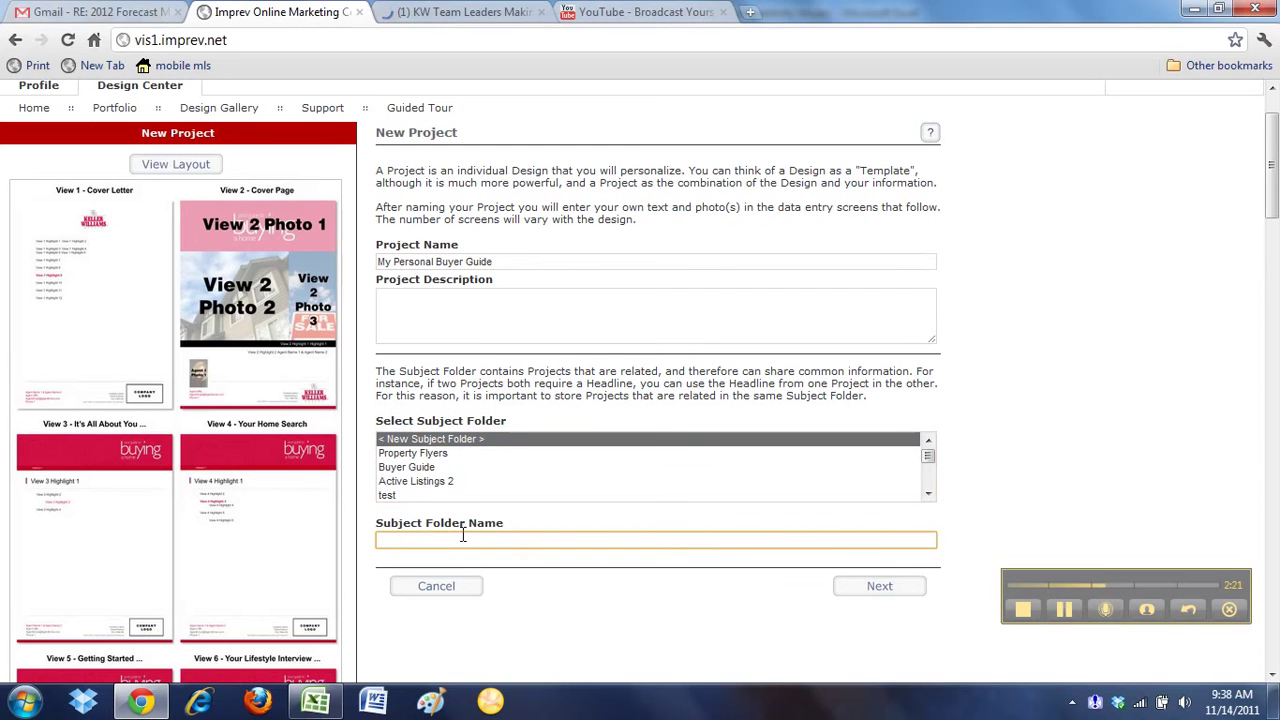
pyautogui.click(429, 466)
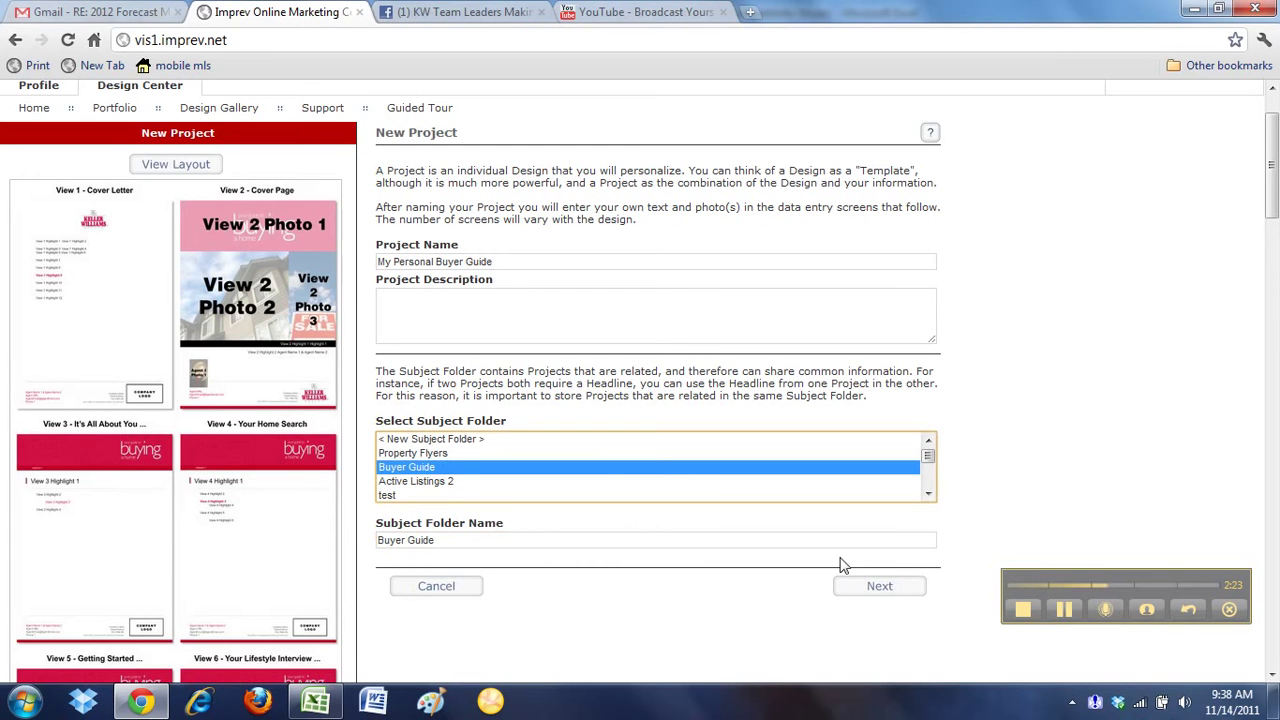
pyautogui.click(899, 590)
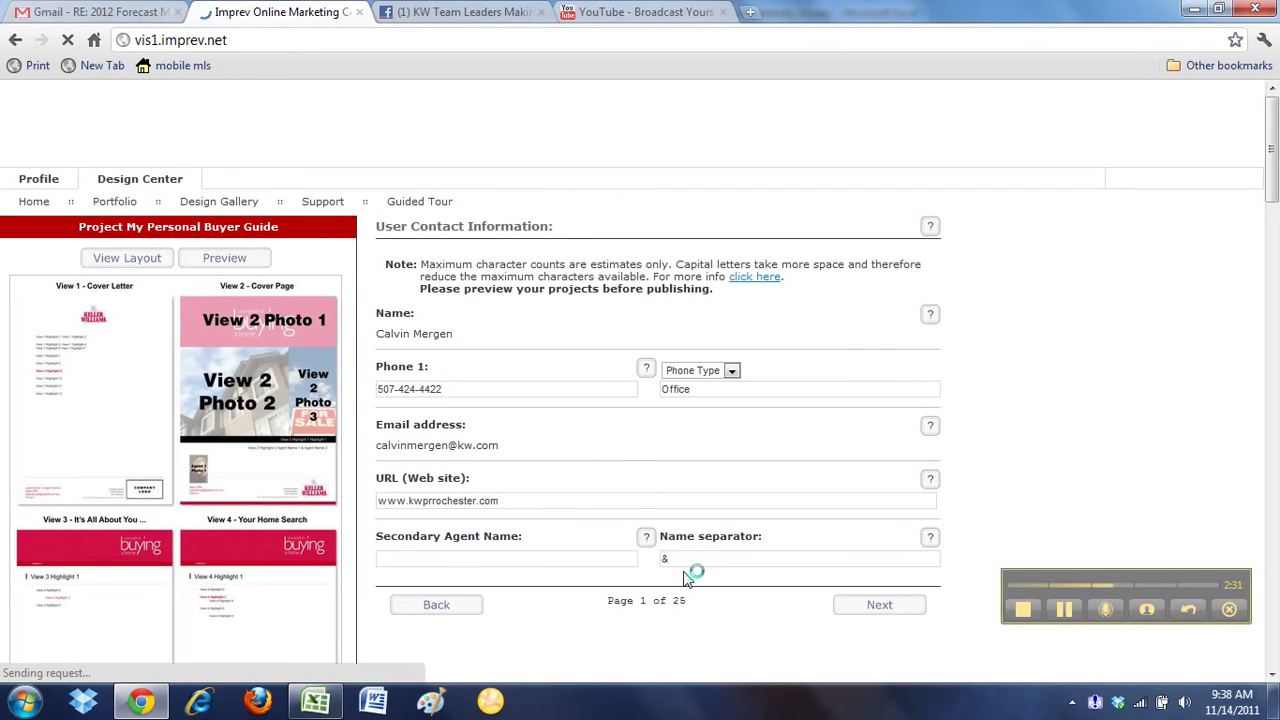
# Check the web site address on the contact page, advance to User Photo, then switch to Excel
pyautogui.scroll(-1, 577, 420)
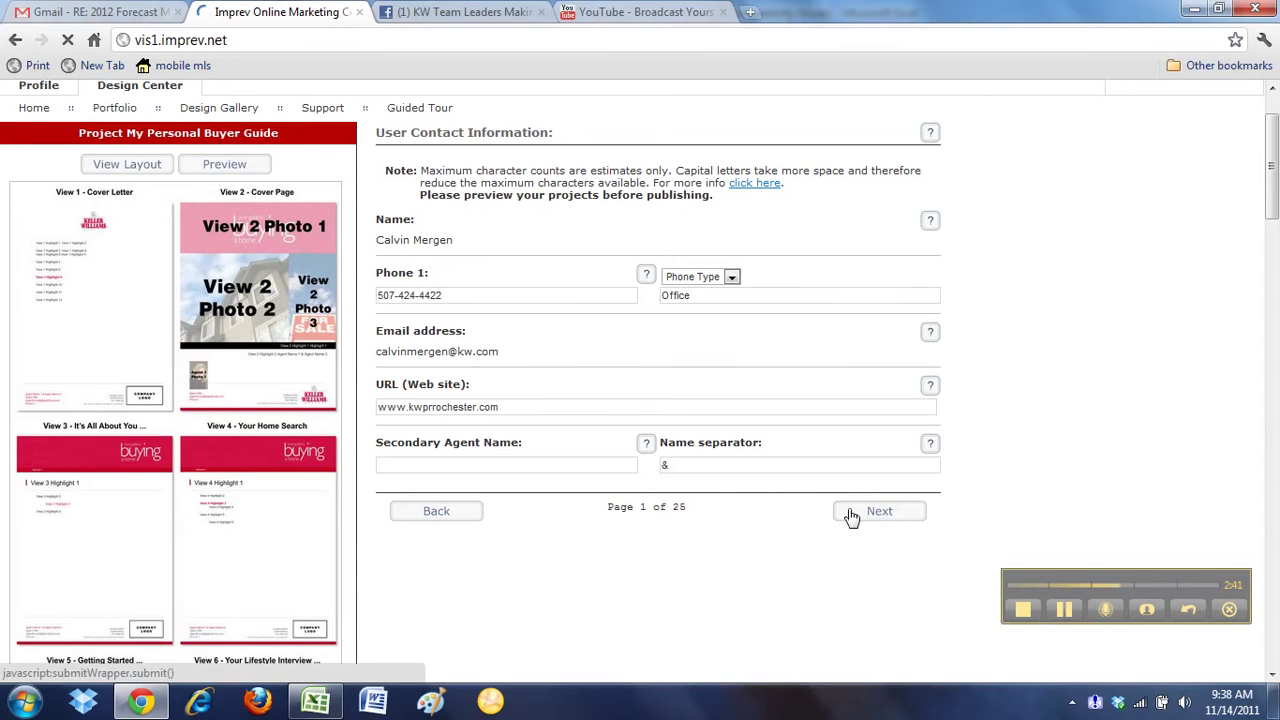
pyautogui.click(519, 403)
pyautogui.click(886, 516)
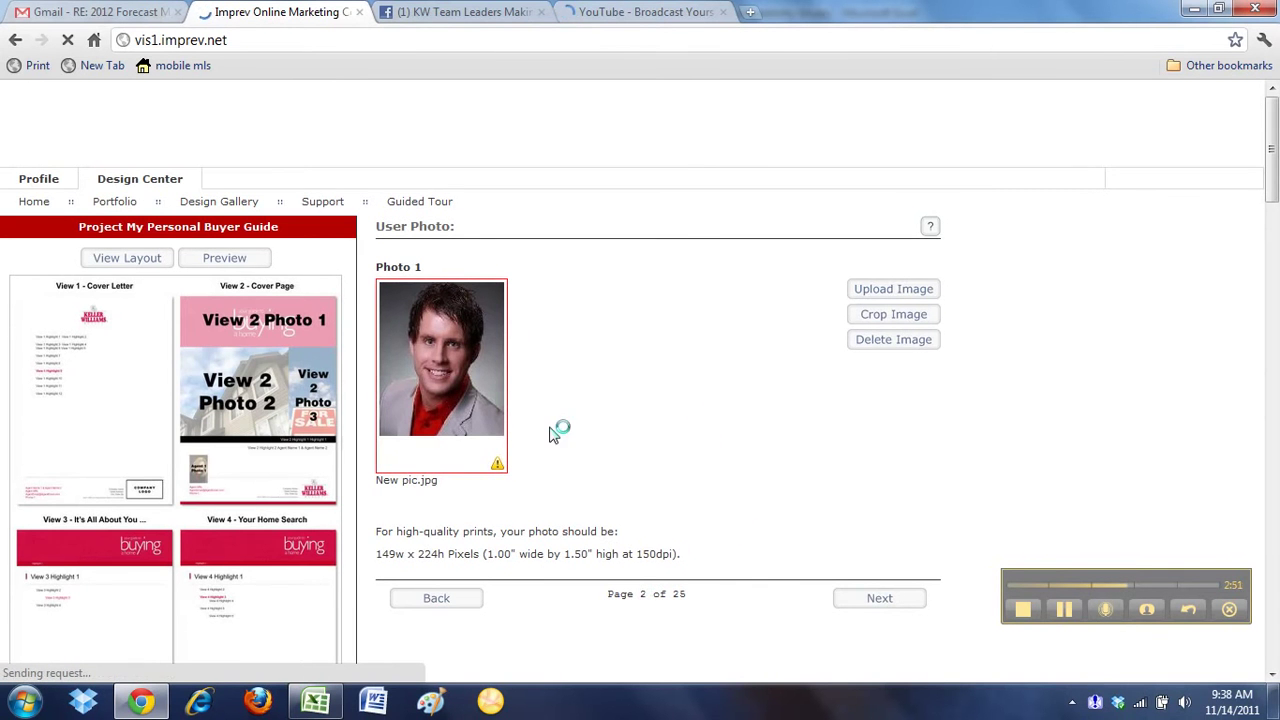
pyautogui.hotkey('alt', 'Tab')
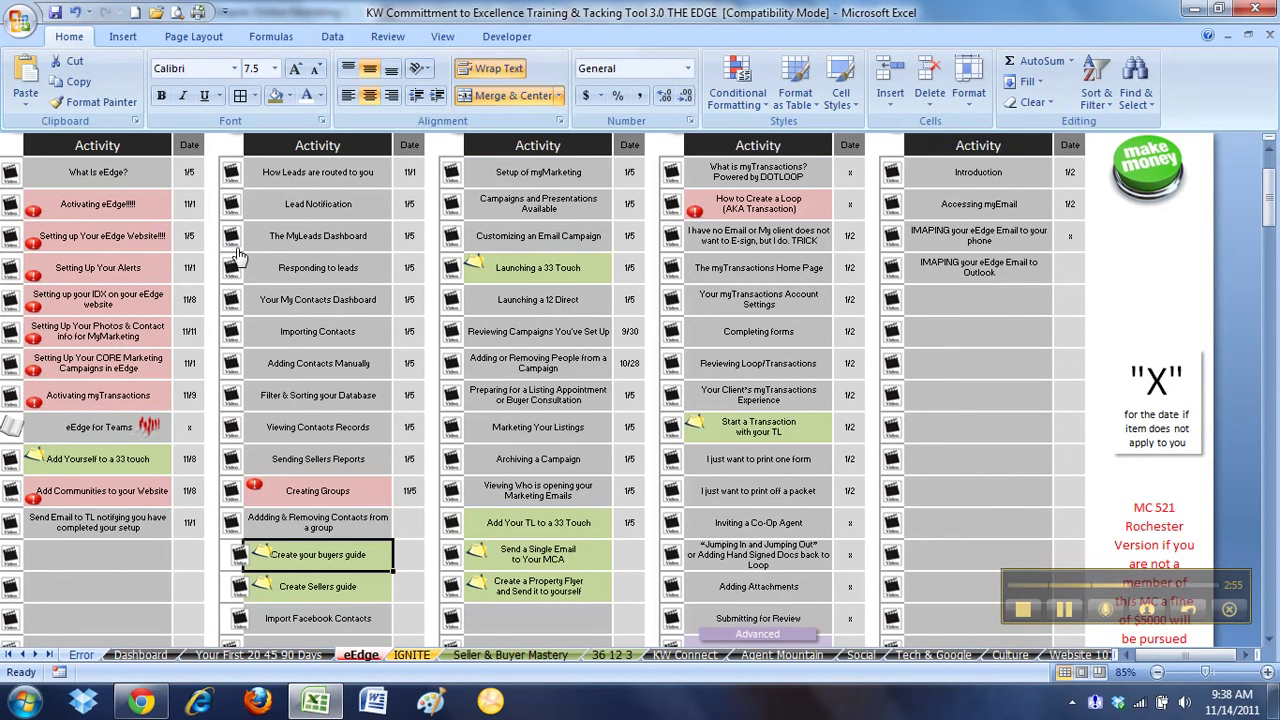
# Select the Setup of myMarketing and Setting Up Your Photos tracker cells, then advance past the photo page
pyautogui.click(516, 177)
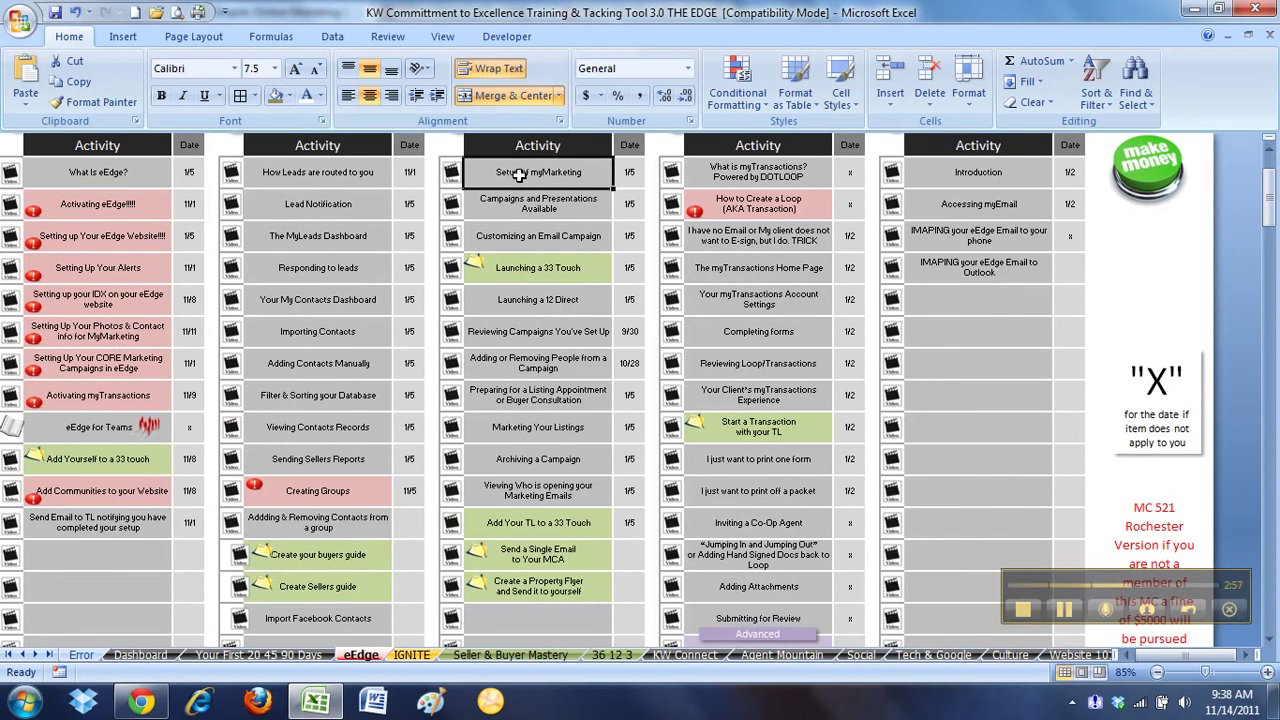
pyautogui.click(129, 334)
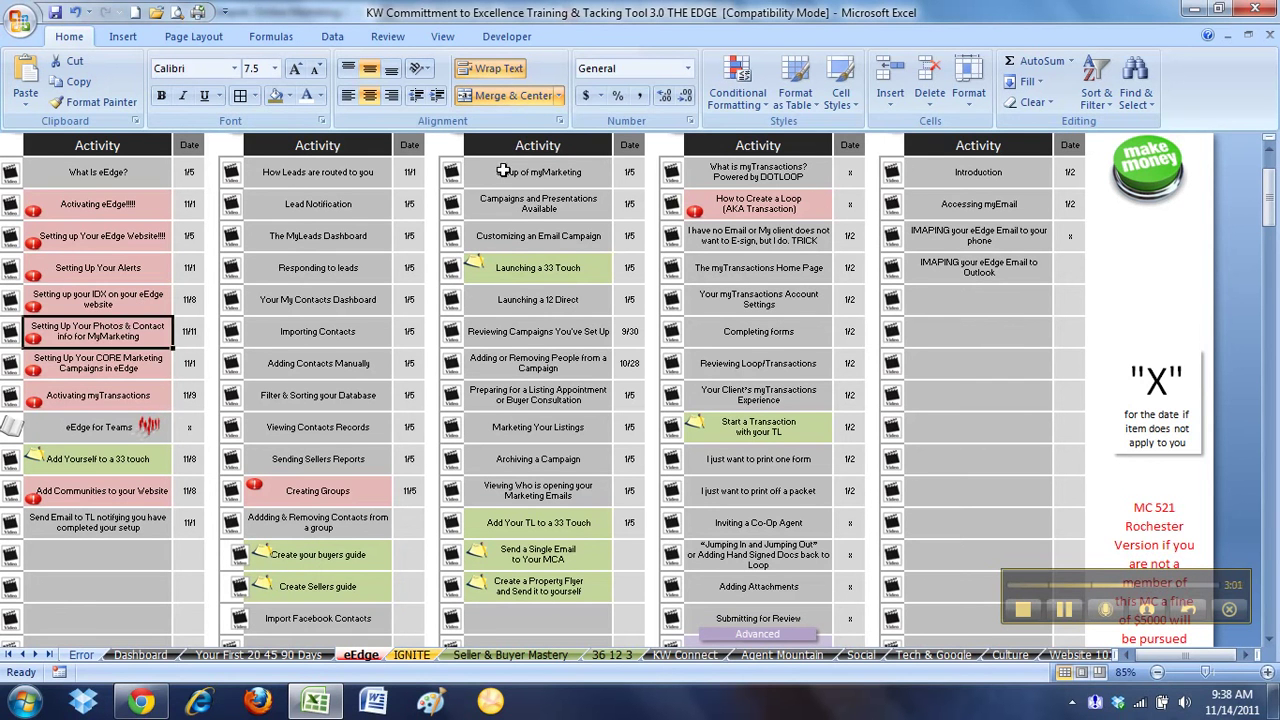
pyautogui.click(496, 171)
pyautogui.click(113, 331)
pyautogui.click(141, 701)
pyautogui.click(885, 600)
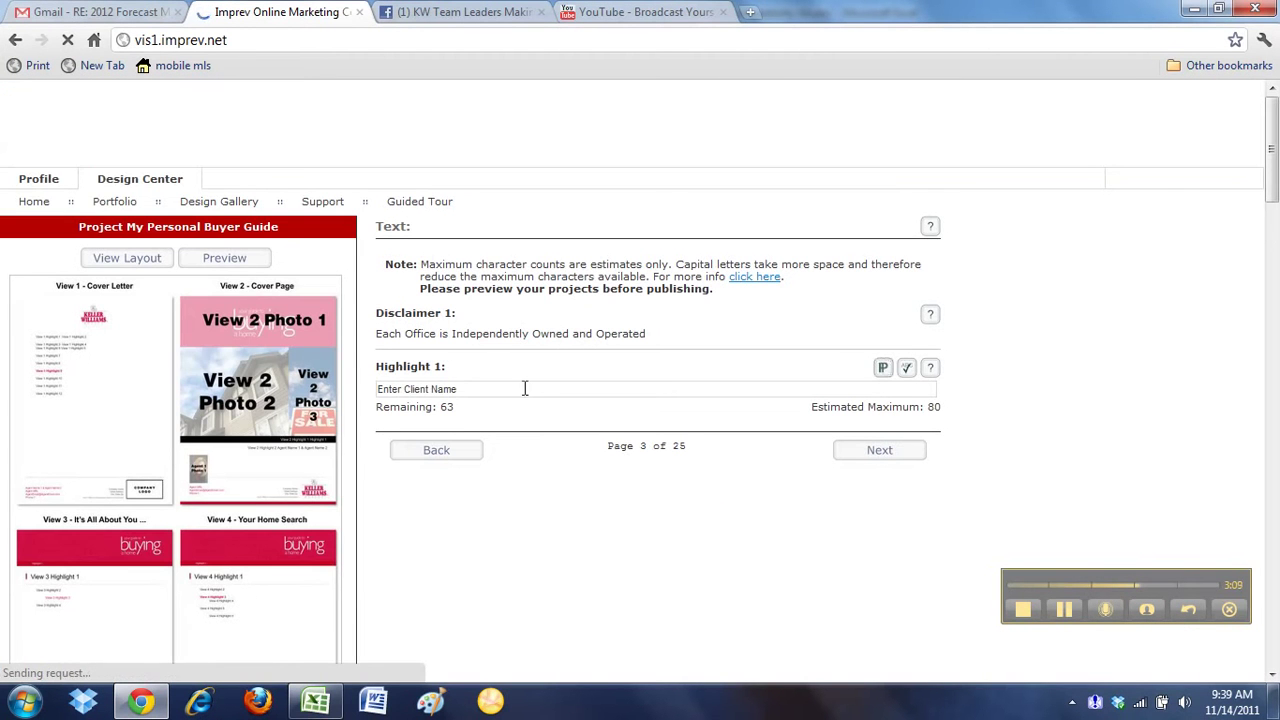
# Replace the Highlight 1 'Enter Client Name' placeholder with the client's first name
pyautogui.moveTo(489, 389); pyautogui.dragTo(343, 381)
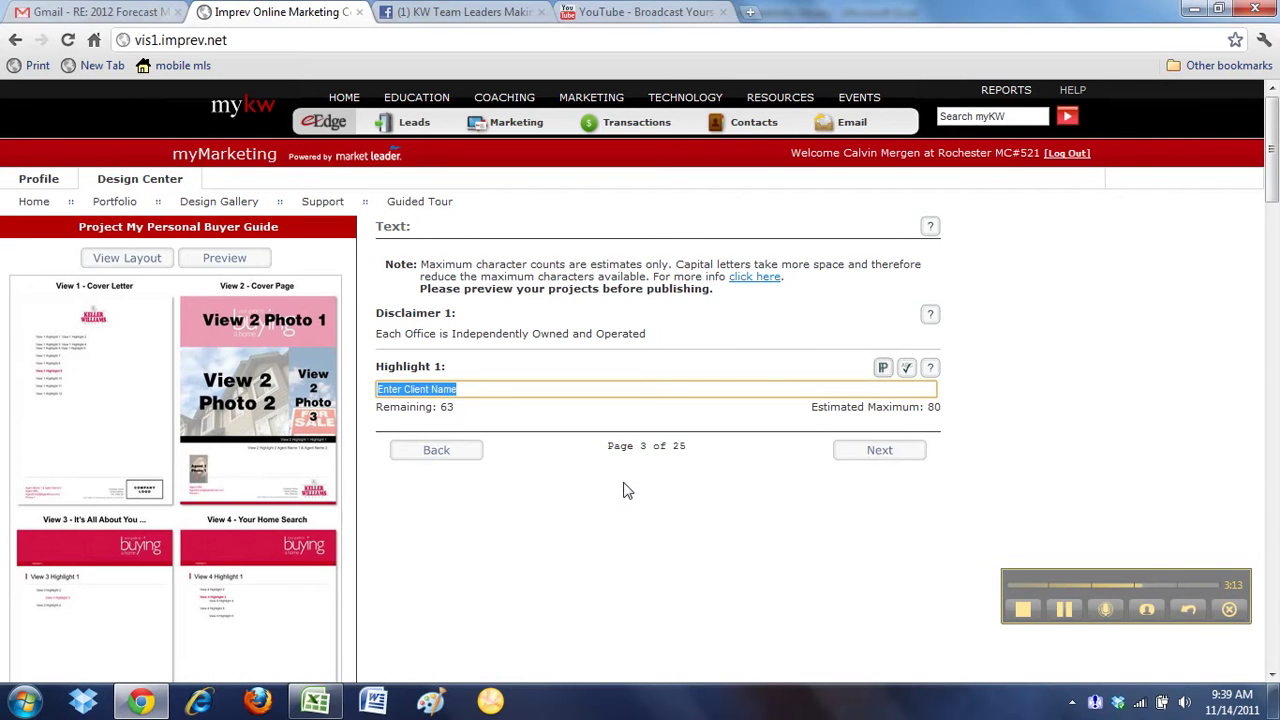
pyautogui.write('Joe Buyer')
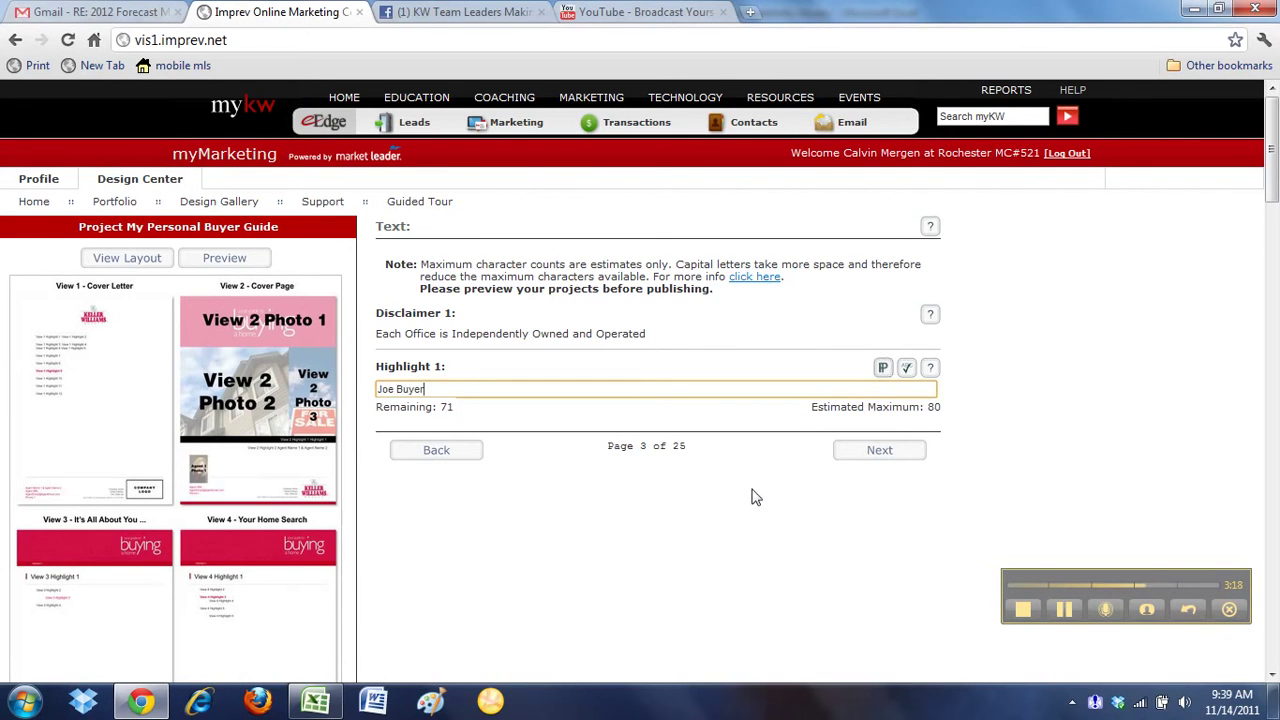
pyautogui.click(755, 497)
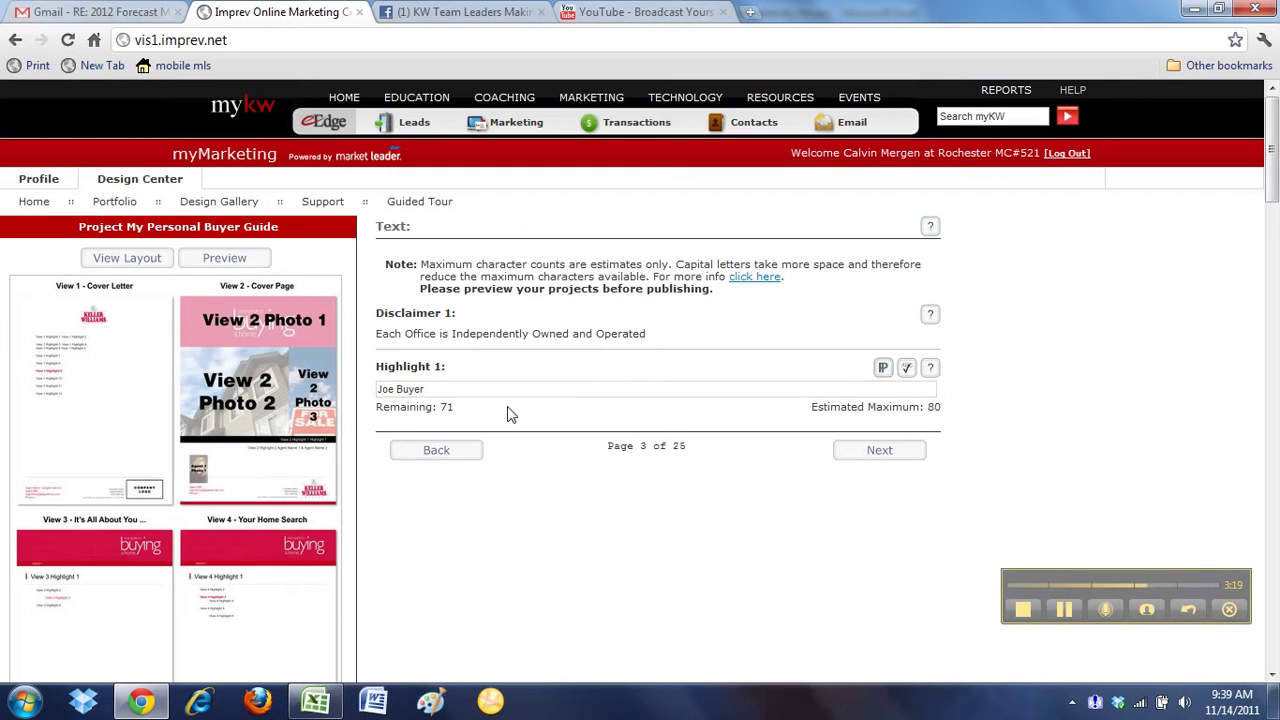
pyautogui.moveTo(446, 390); pyautogui.dragTo(350, 397)
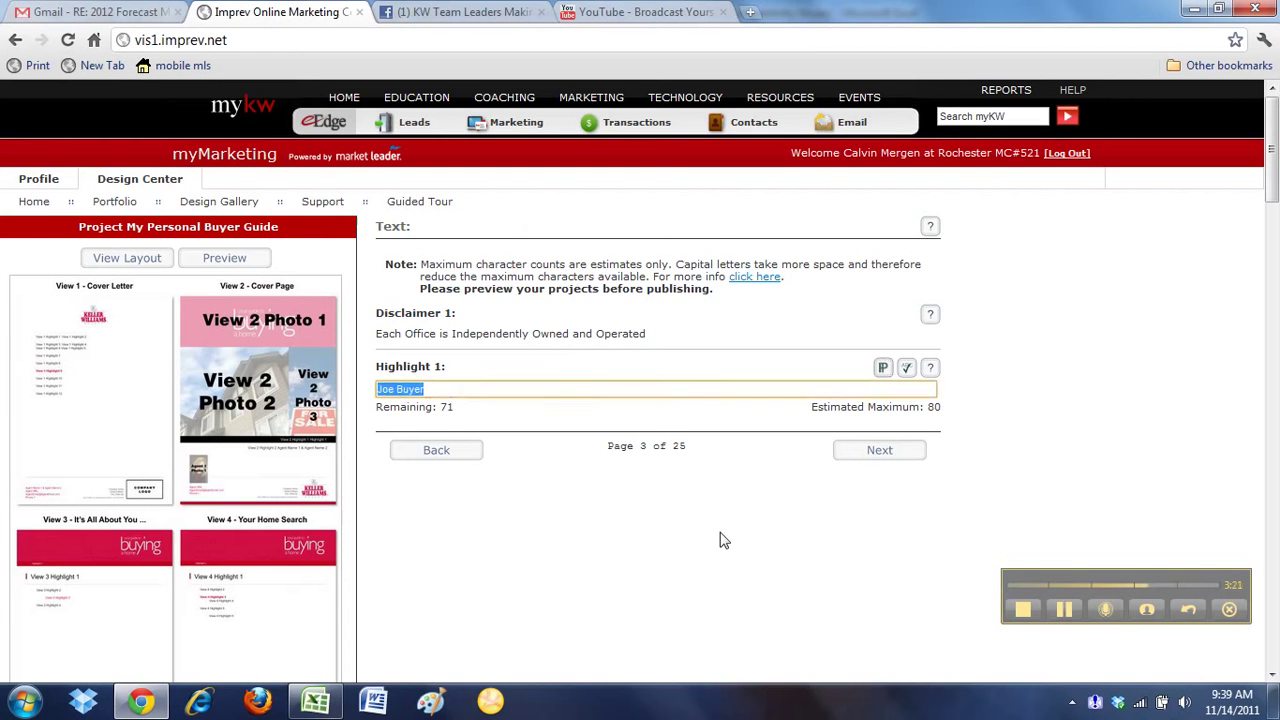
pyautogui.write('Jane Client')
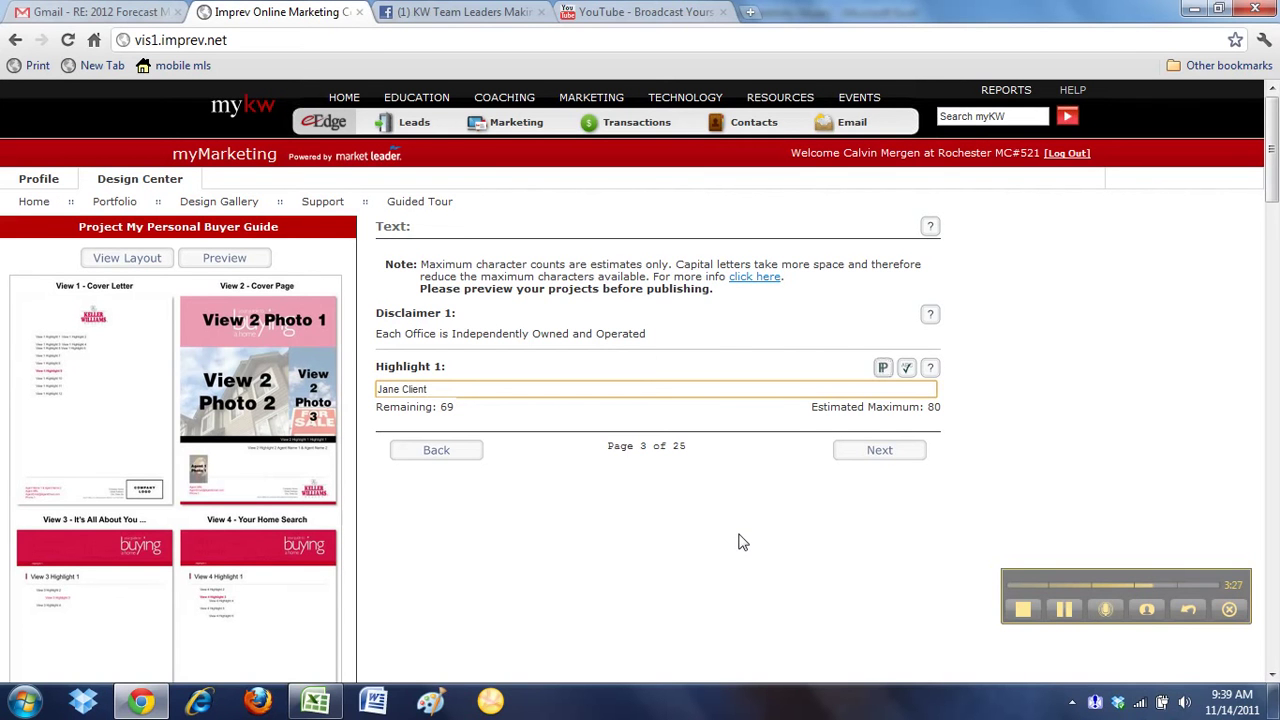
# On page 4, set the Highlight 2 date to 11/14/2011
pyautogui.click(876, 452)
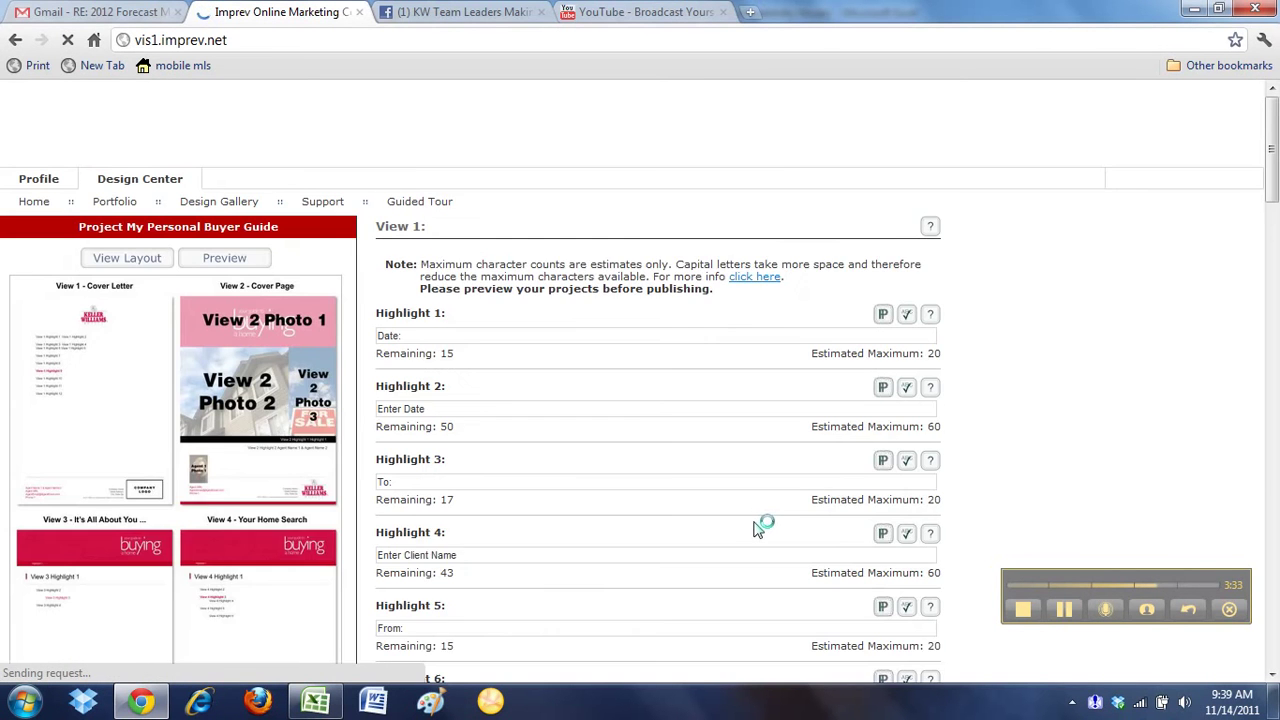
pyautogui.scroll(-1, 757, 514)
pyautogui.click(460, 318)
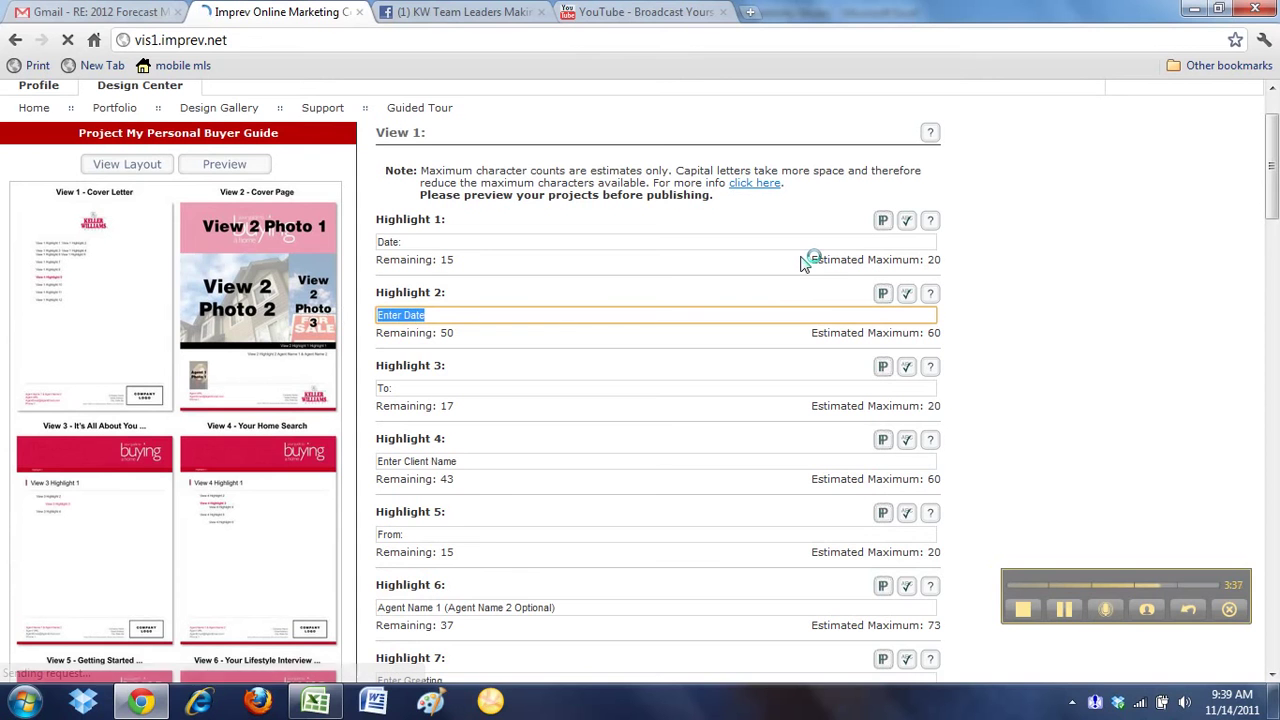
pyautogui.write('11/1')
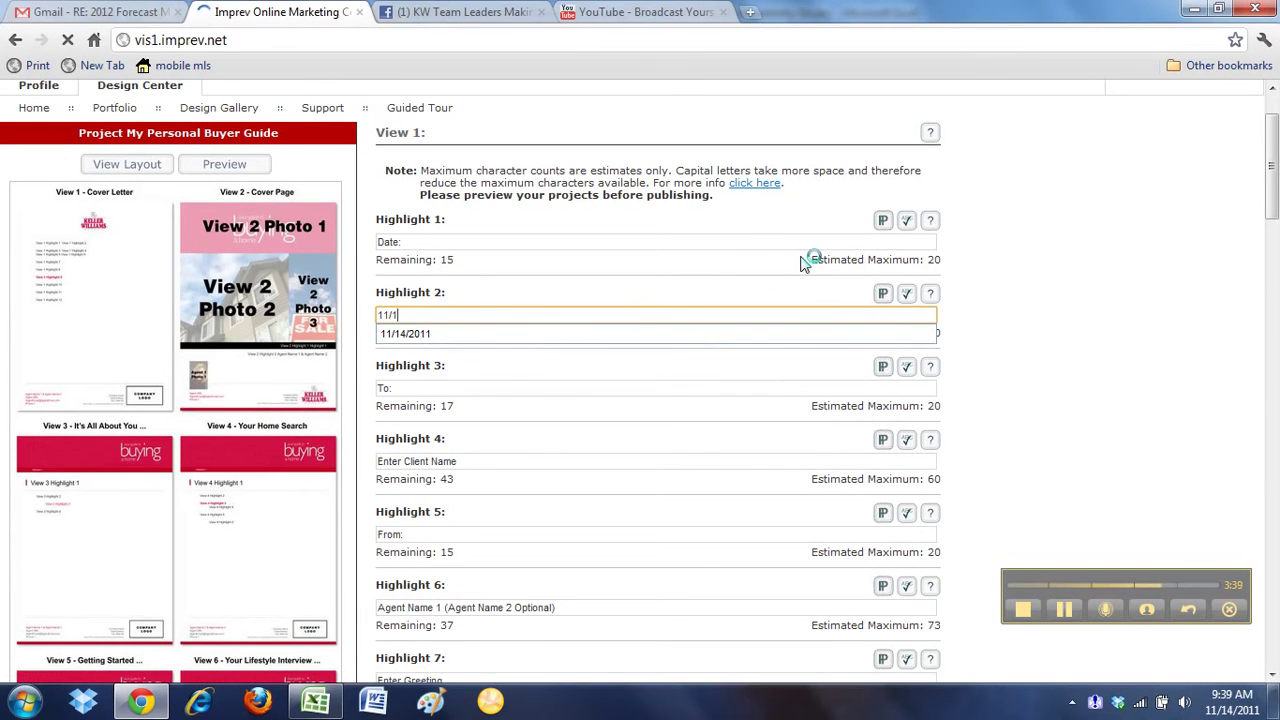
pyautogui.press('Down')
pyautogui.press('Return')
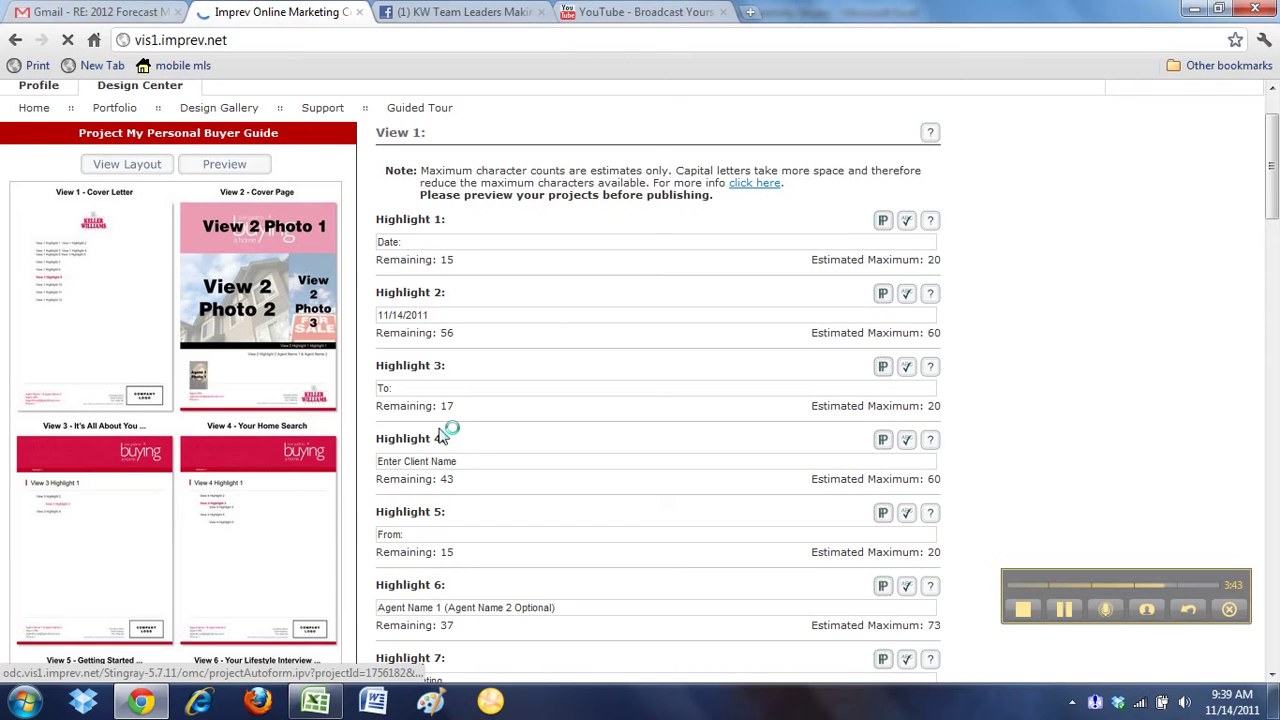
# Fill Highlight 4 with the client's name and Highlight 6 with the agent's full name
pyautogui.moveTo(483, 463); pyautogui.dragTo(377, 461)
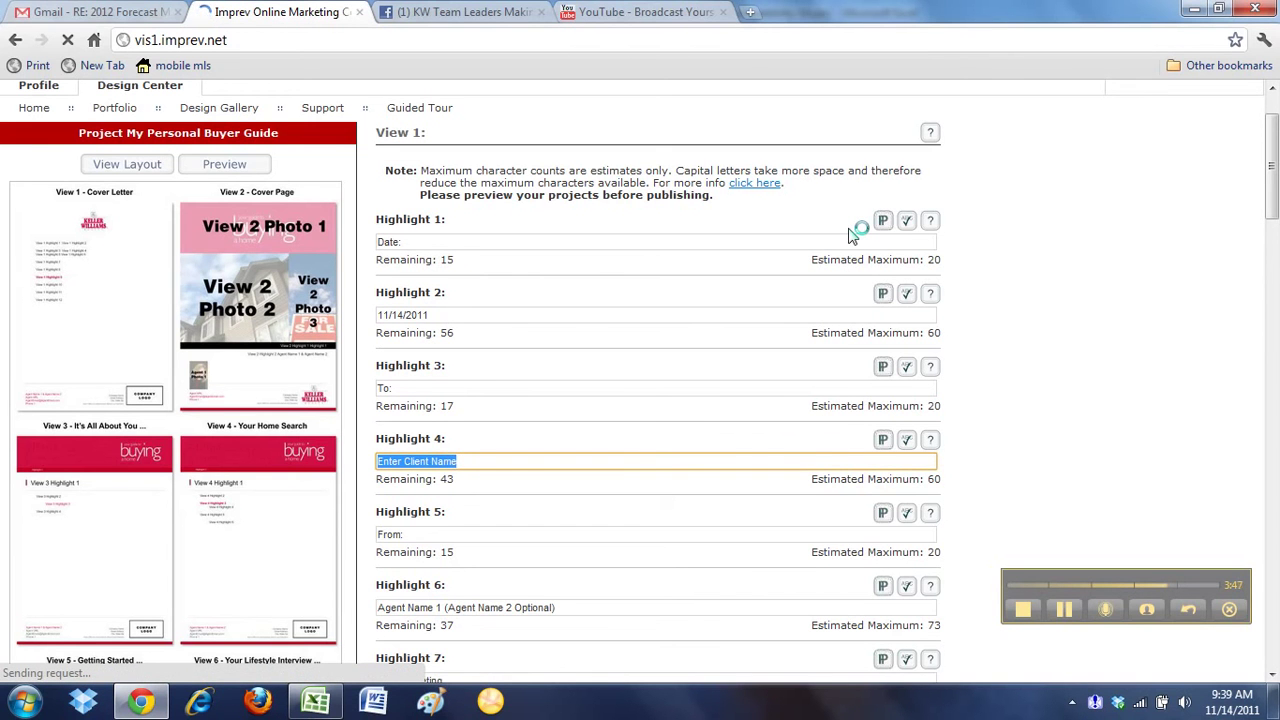
pyautogui.write('Jane')
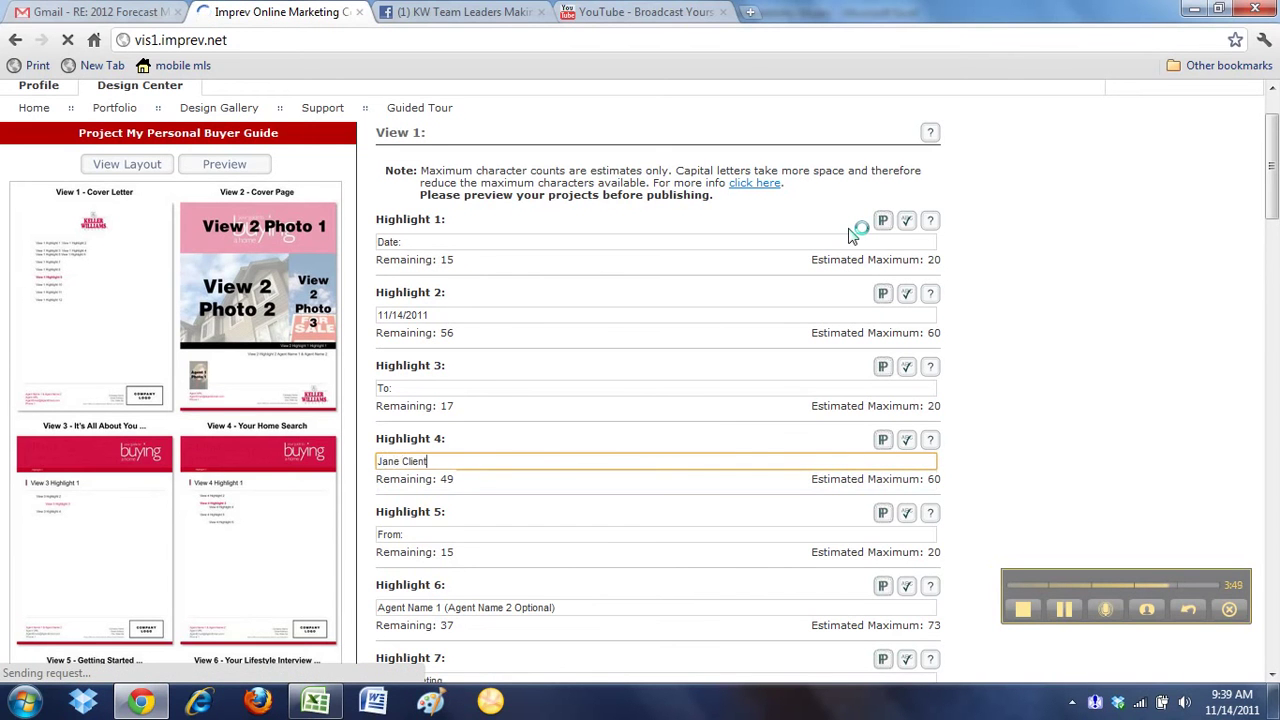
pyautogui.scroll(-2, 705, 407)
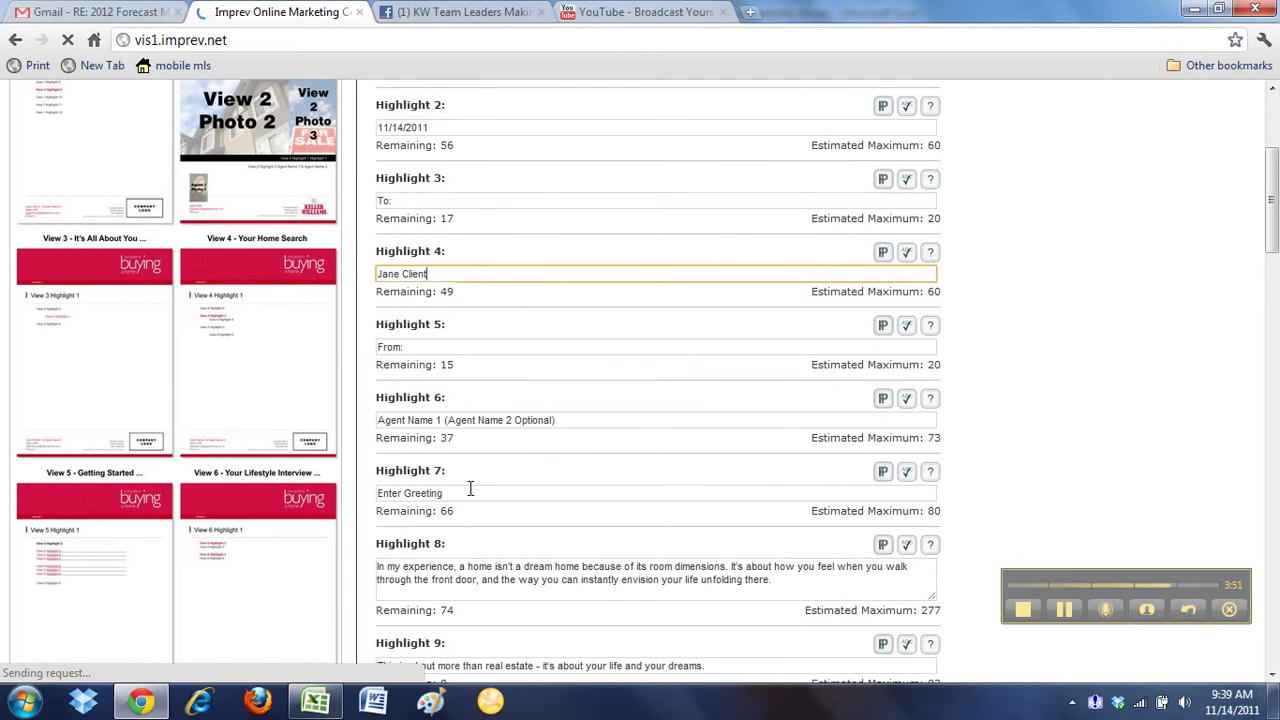
pyautogui.moveTo(584, 417); pyautogui.dragTo(371, 423)
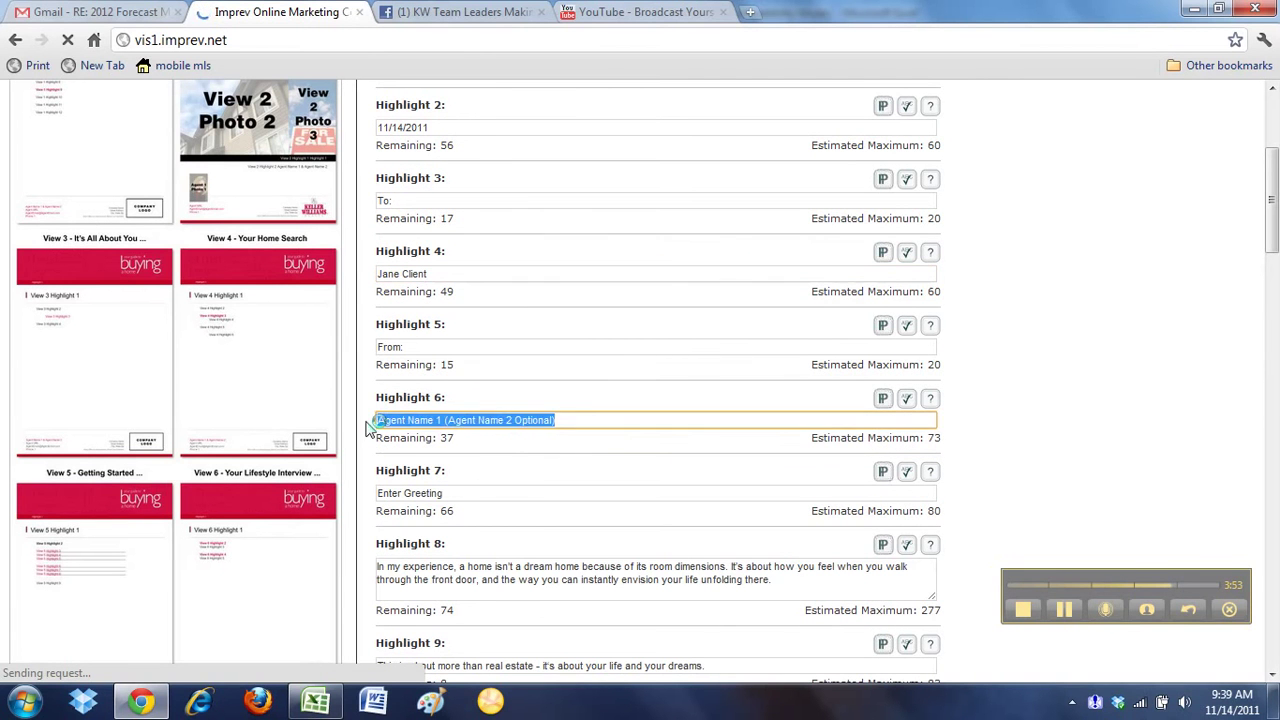
pyautogui.write('Calvin Mergen')
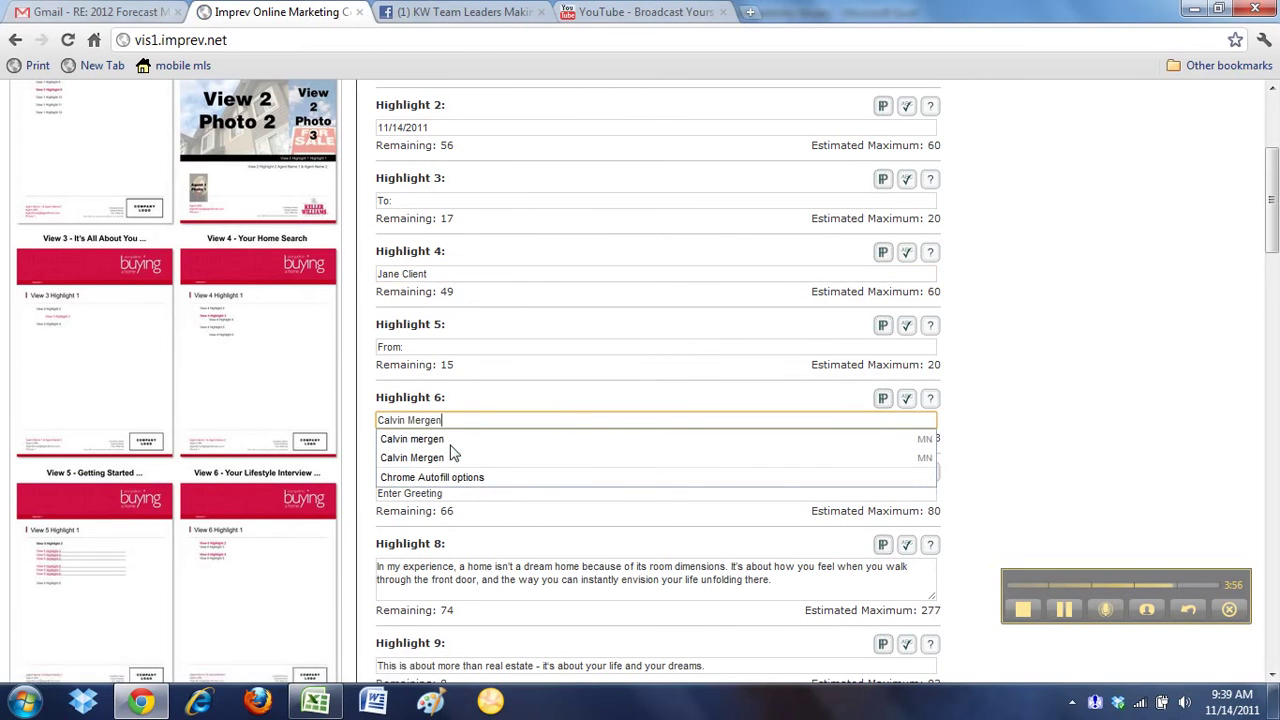
pyautogui.click(450, 456)
# Clear the Highlight 7 greeting placeholder and review the Highlight 8-10 letter text
pyautogui.scroll(-2, 502, 493)
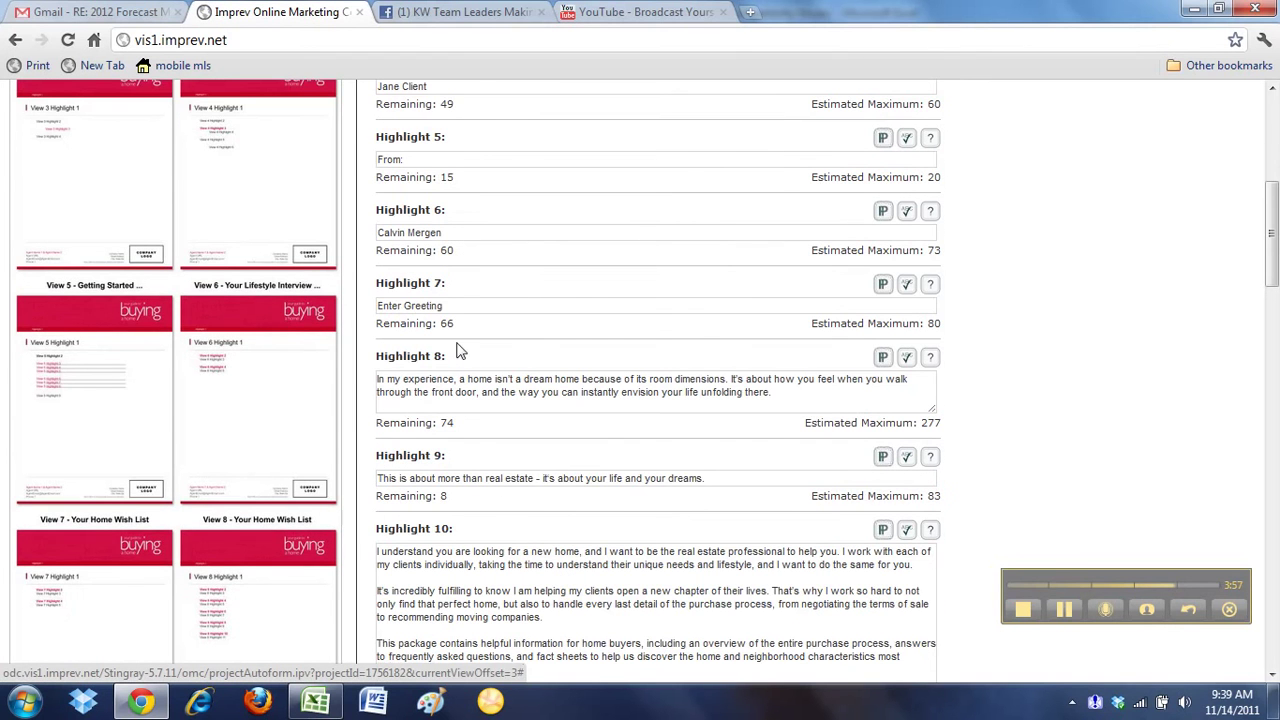
pyautogui.tripleClick(456, 304)
pyautogui.press('BackSpace')
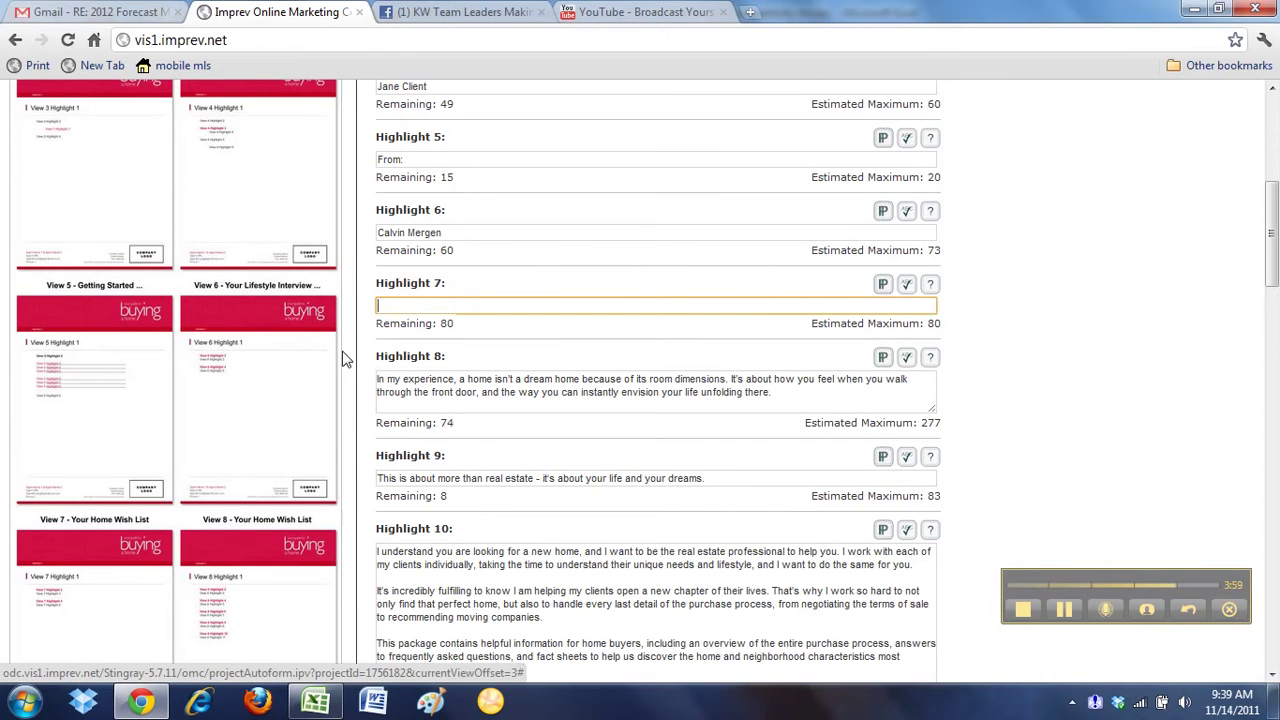
pyautogui.scroll(-1, 357, 343)
pyautogui.click(483, 577)
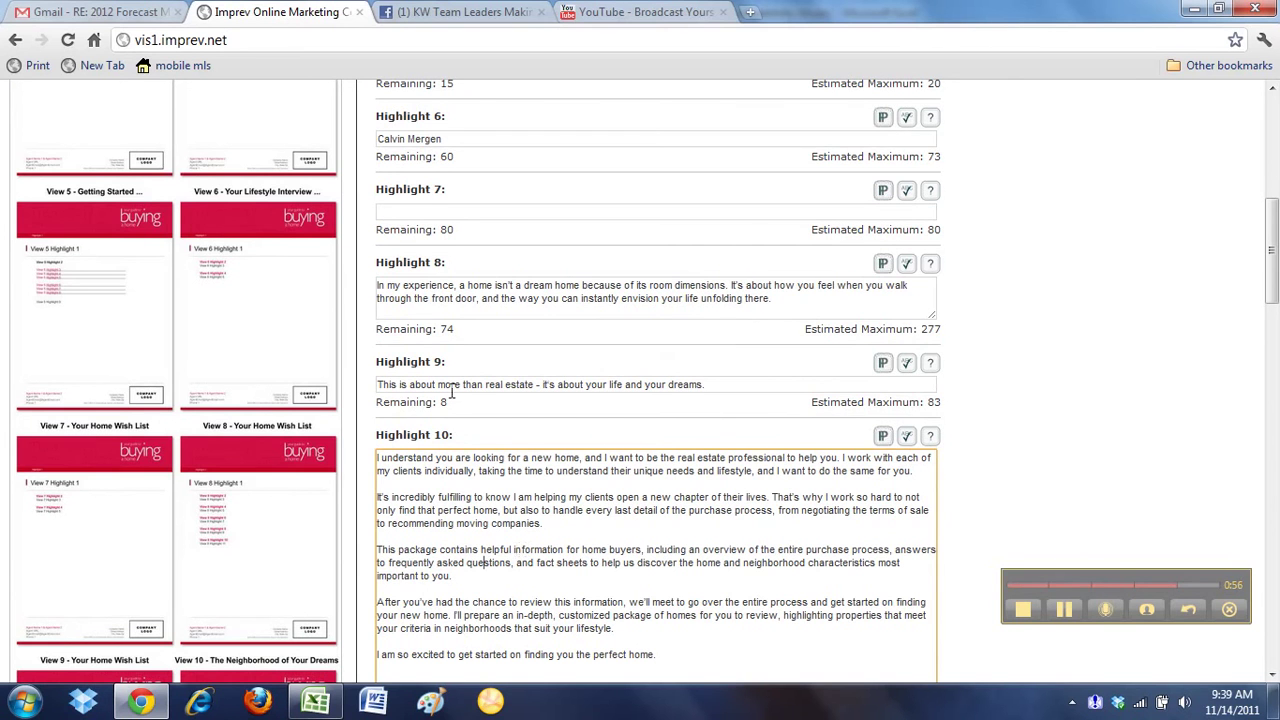
pyautogui.click(428, 290)
pyautogui.click(433, 390)
pyautogui.scroll(-3, 1043, 386)
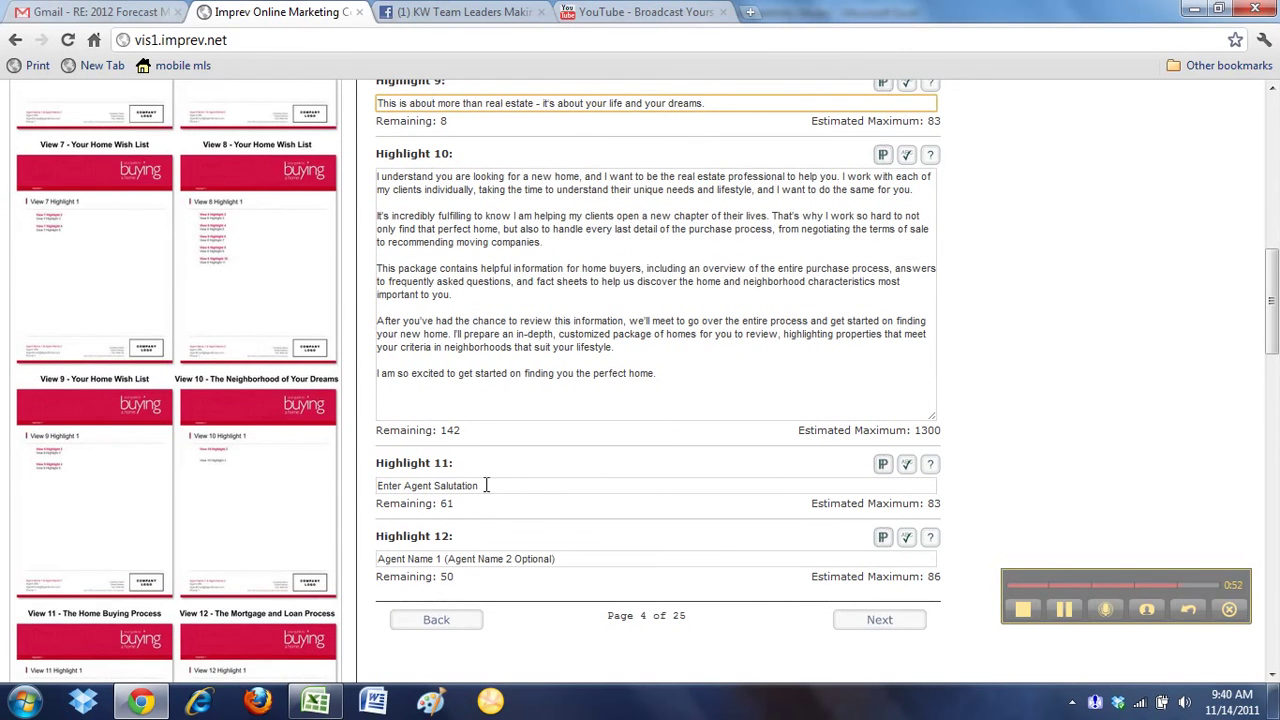
# Clear the Highlight 11 salutation, enter the agent's full name in Highlight 12, and continue
pyautogui.click(486, 485)
pyautogui.press('BackSpace')
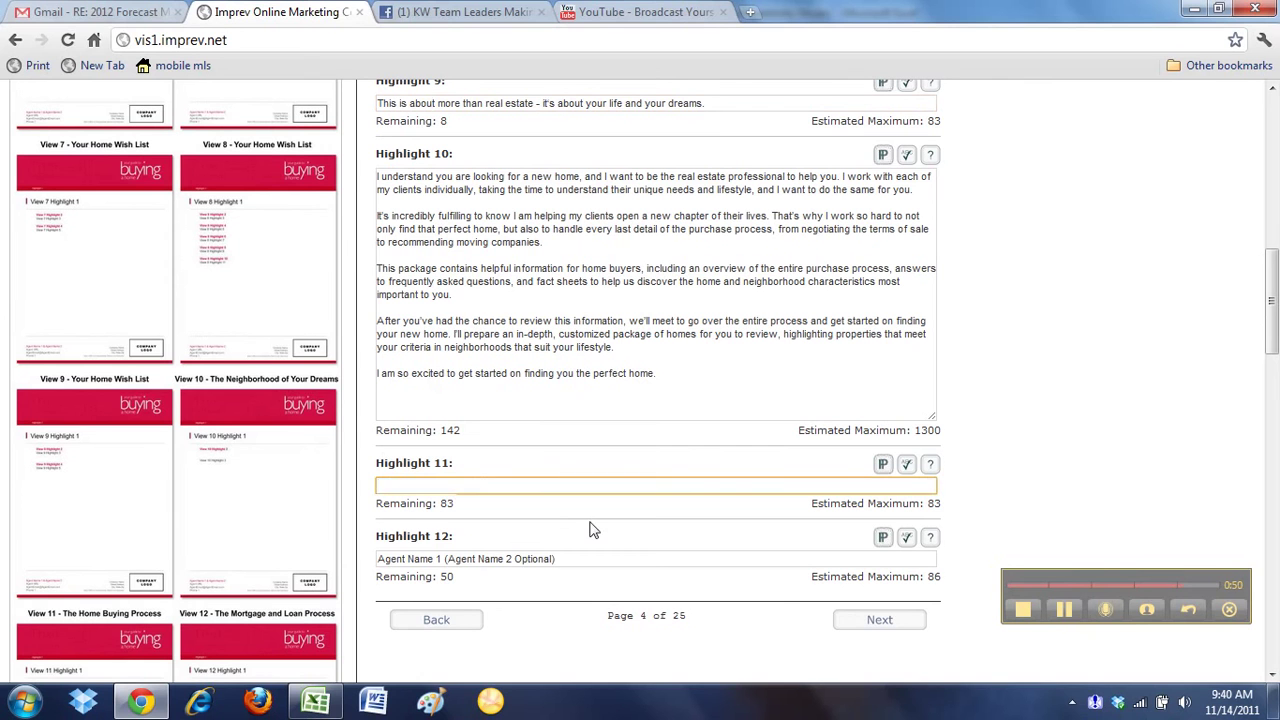
pyautogui.click(563, 560)
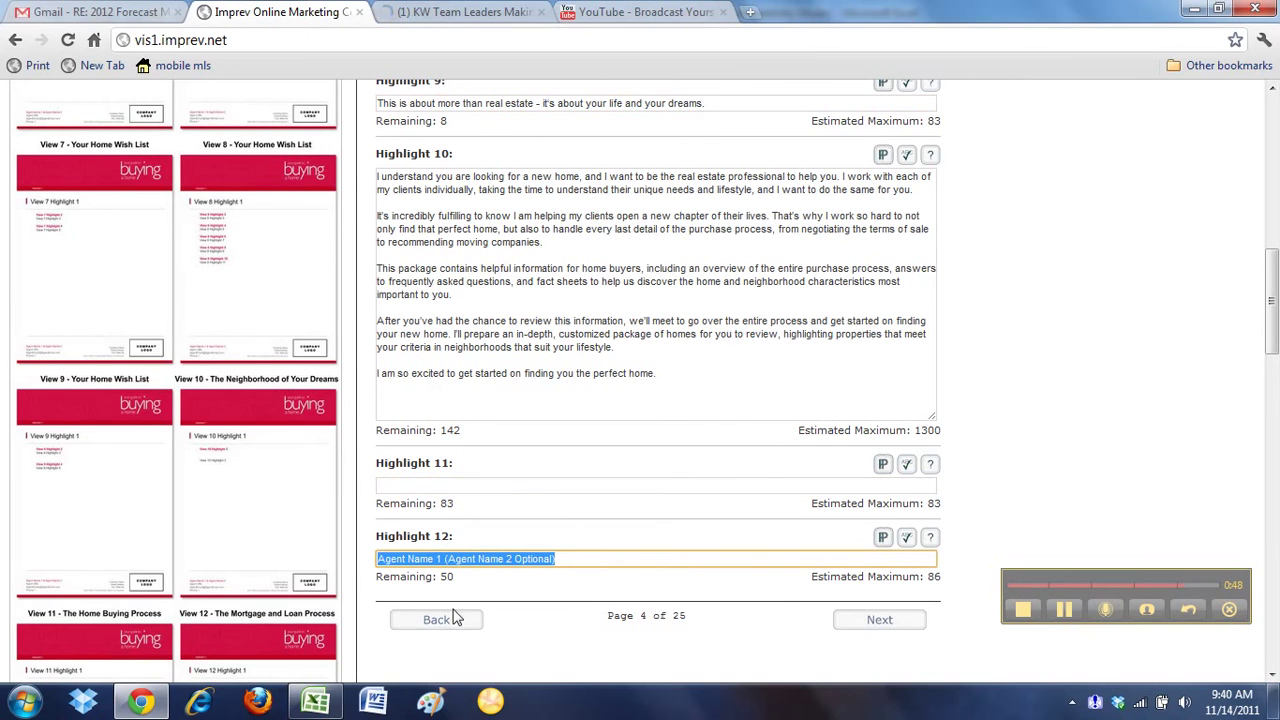
pyautogui.write('Calvin Mergen')
pyautogui.click(537, 584)
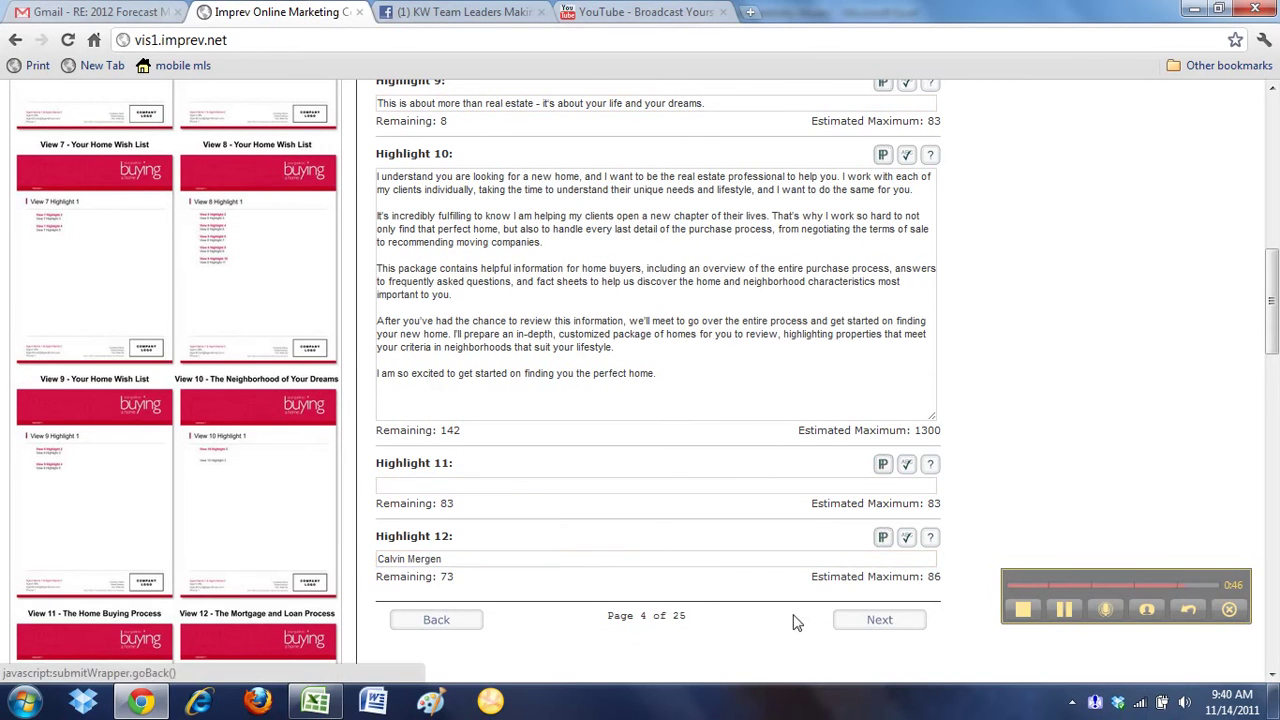
pyautogui.click(870, 621)
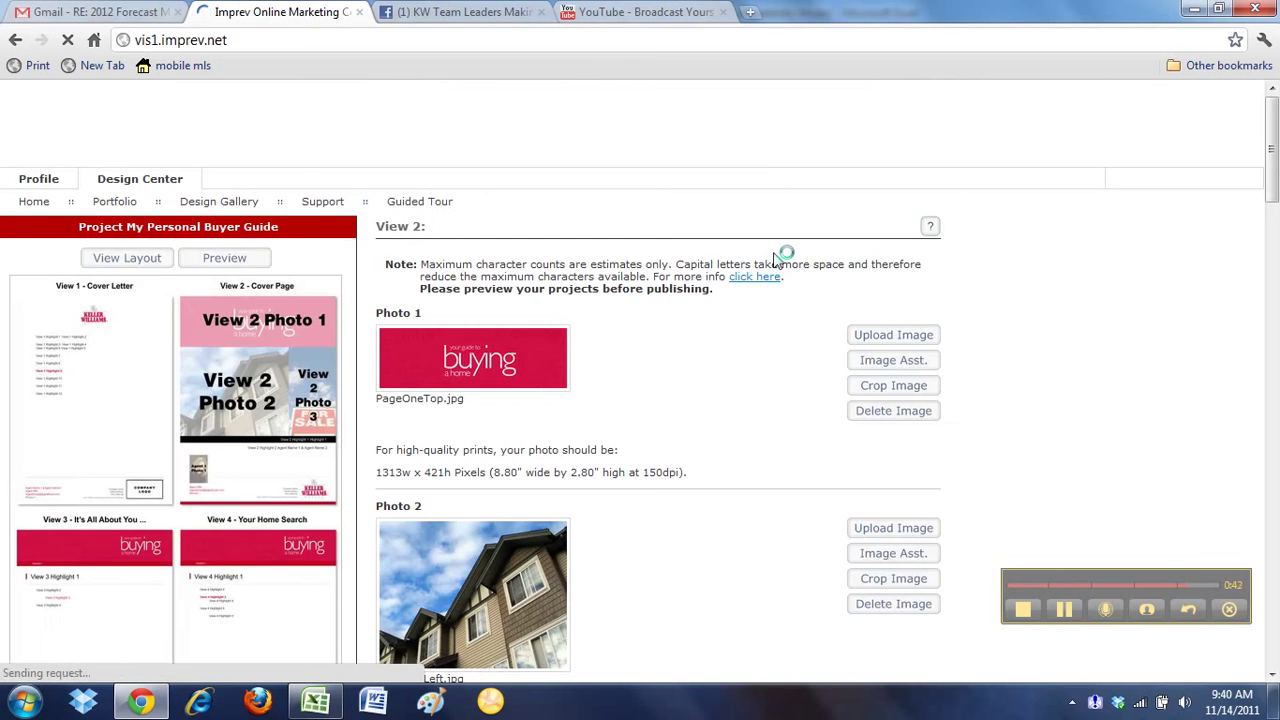
# Scroll through the View 2 cover form to review Photos 1–3 and the Prepared for/Compliments of lines
pyautogui.scroll(-3, 743, 429)
pyautogui.scroll(1, 740, 432)
pyautogui.scroll(1, 743, 429)
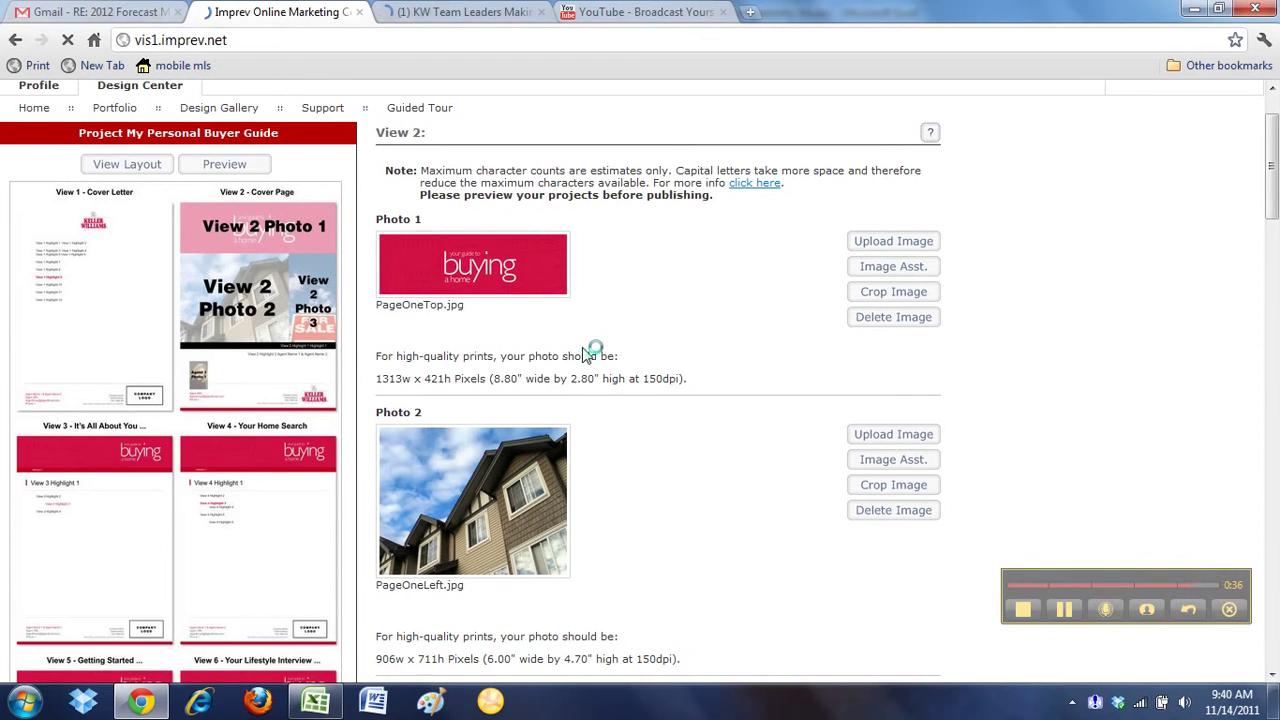
pyautogui.scroll(-2, 594, 351)
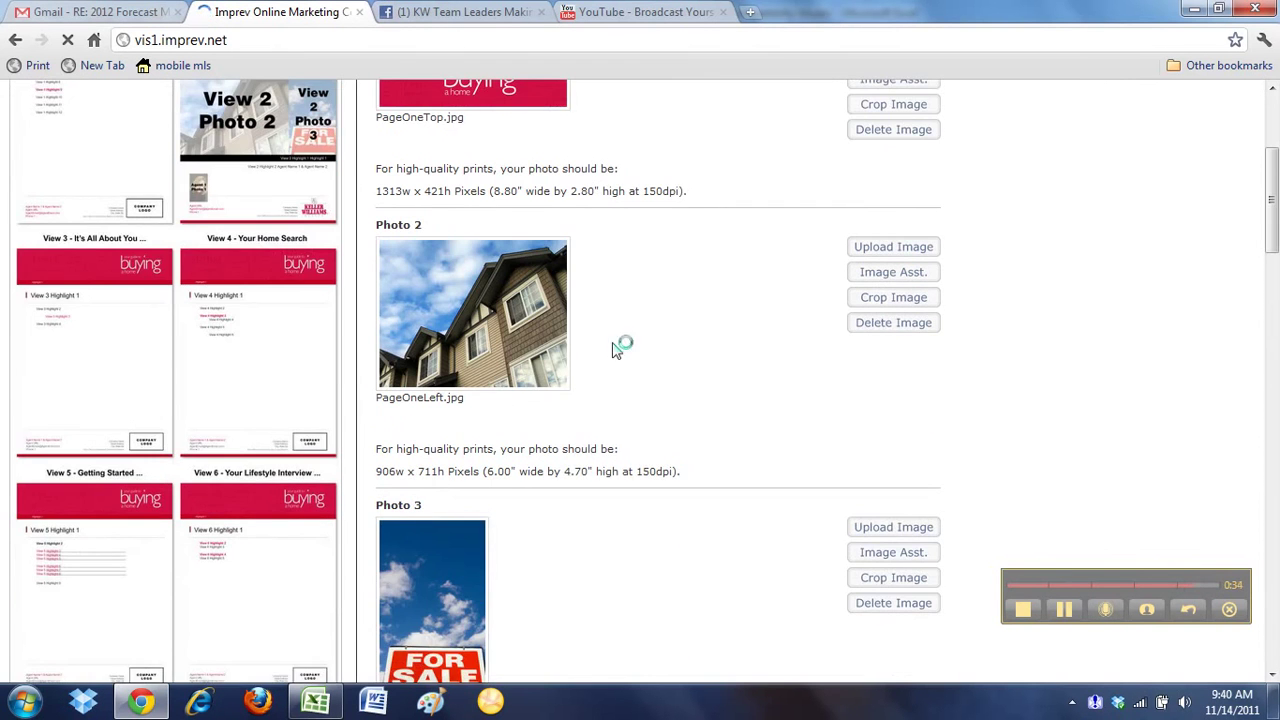
pyautogui.scroll(1, 586, 354)
pyautogui.scroll(-2, 740, 360)
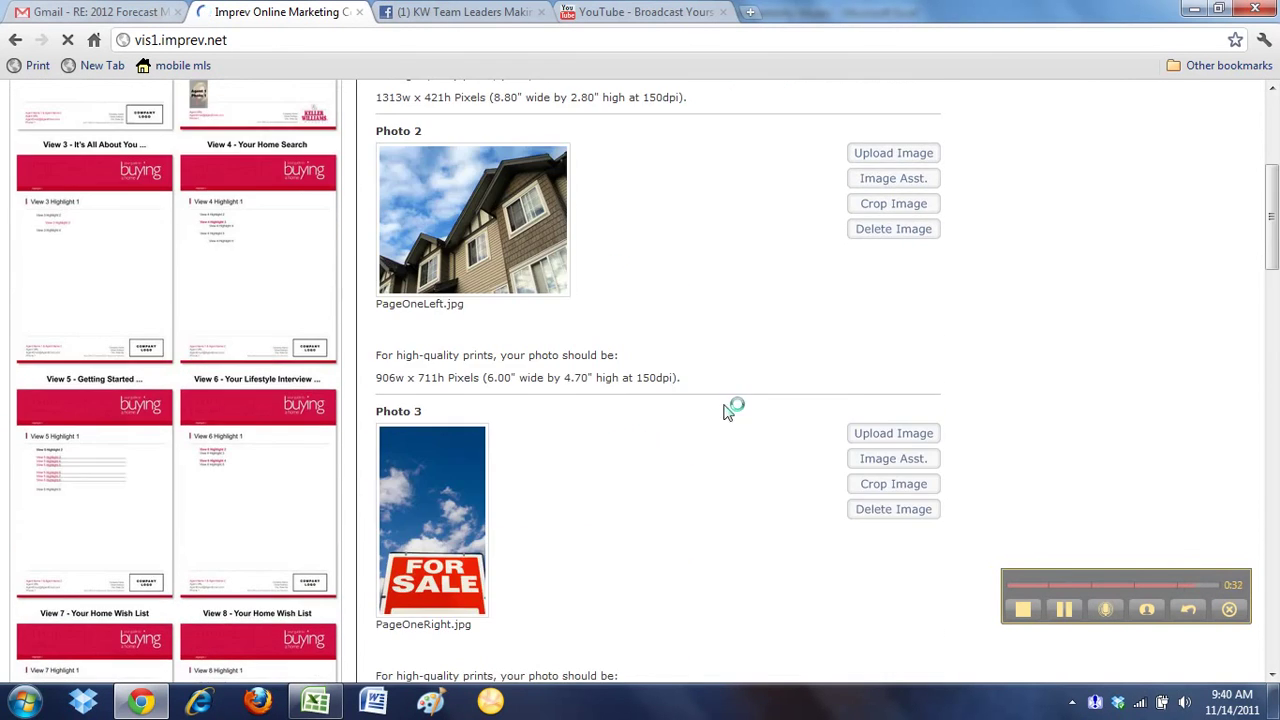
pyautogui.scroll(3, 418, 523)
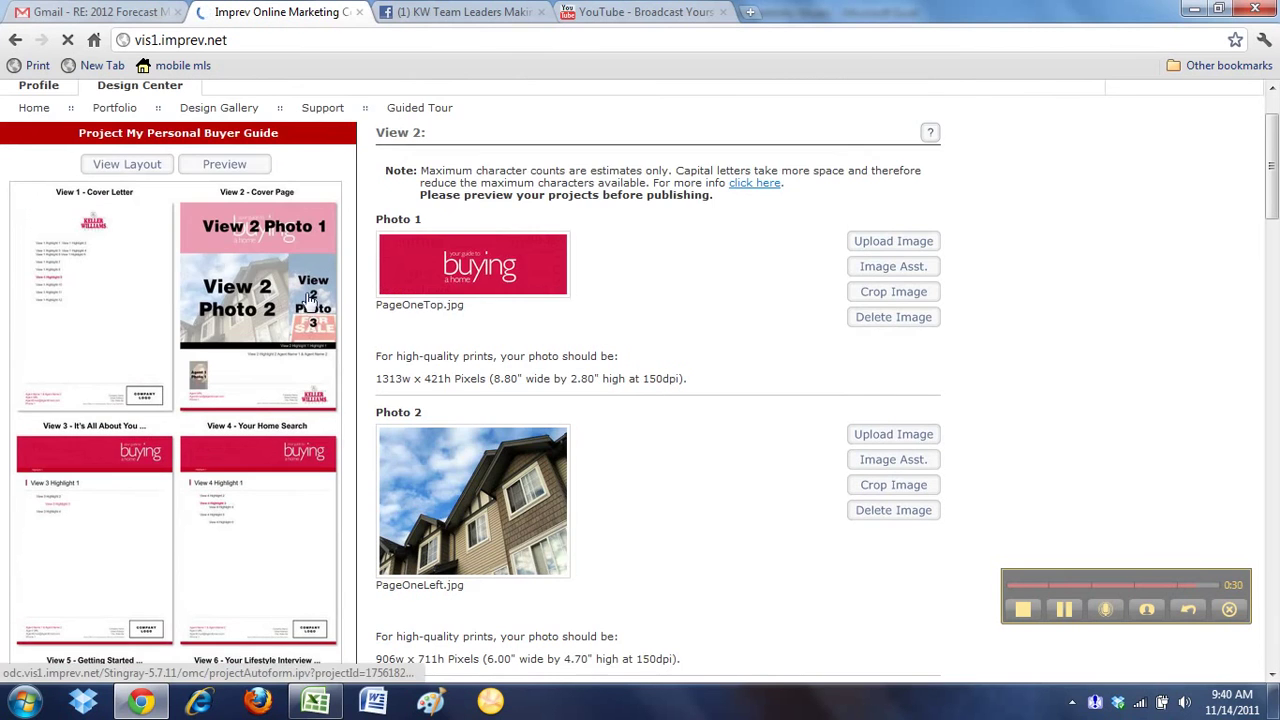
pyautogui.scroll(-7, 704, 316)
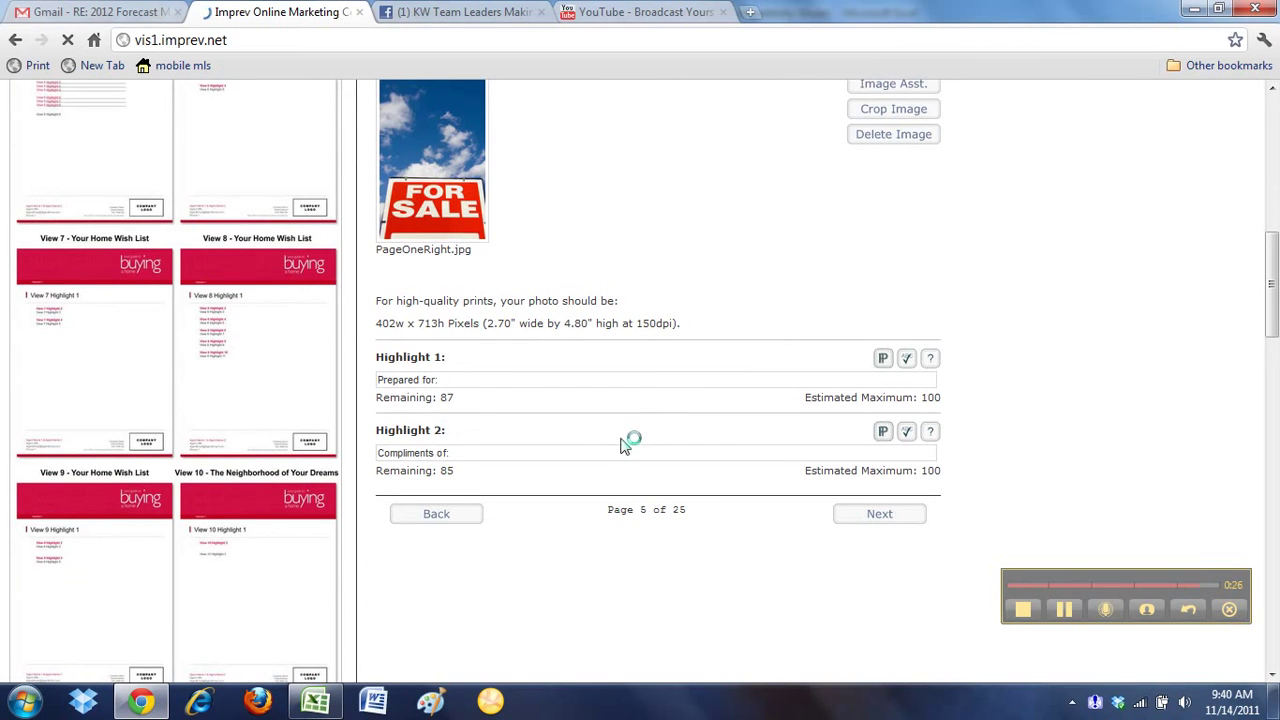
# Advance to the View 3 'It's All About You' page and look over its Highlight 2 and 4 text
pyautogui.click(910, 518)
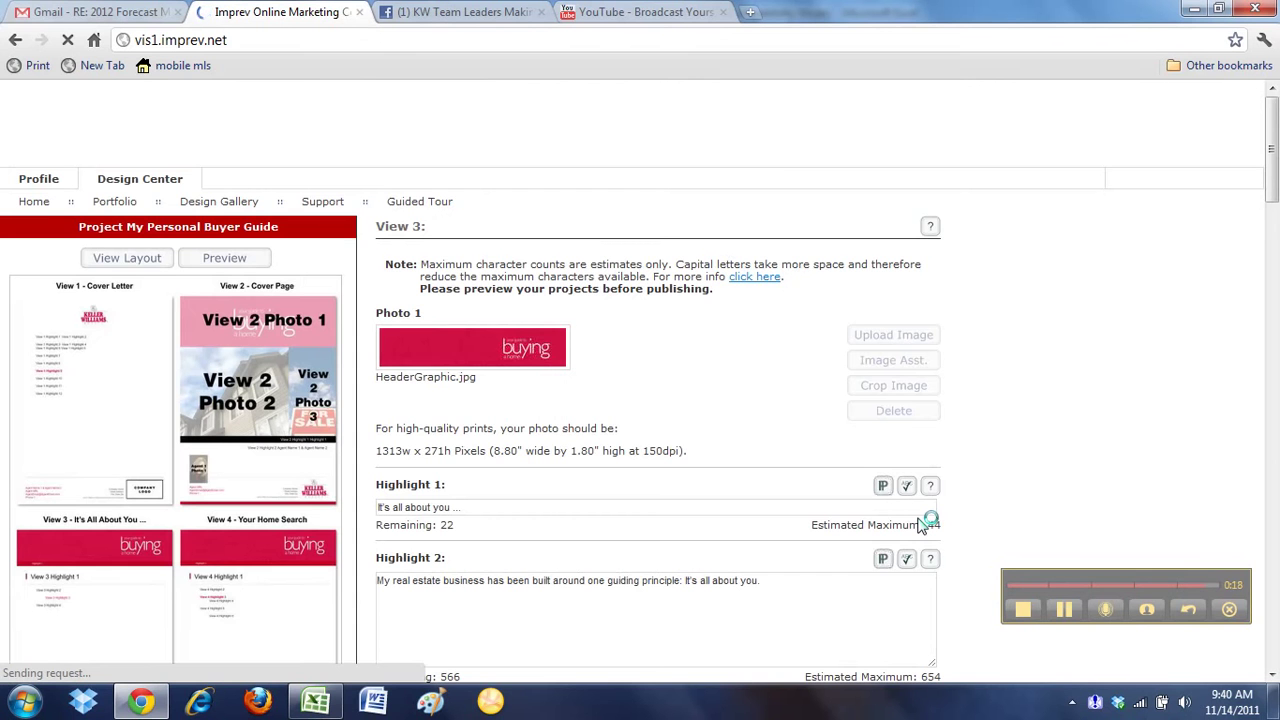
pyautogui.scroll(-2, 608, 315)
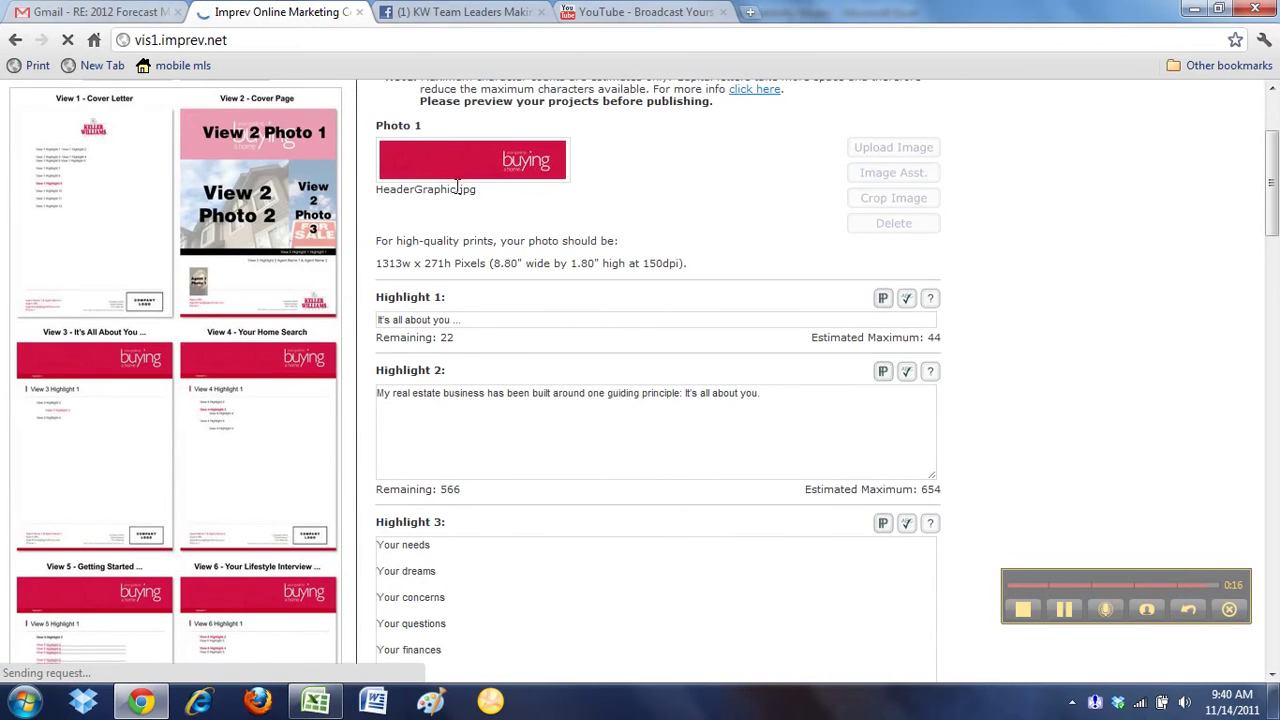
pyautogui.scroll(-1, 590, 250)
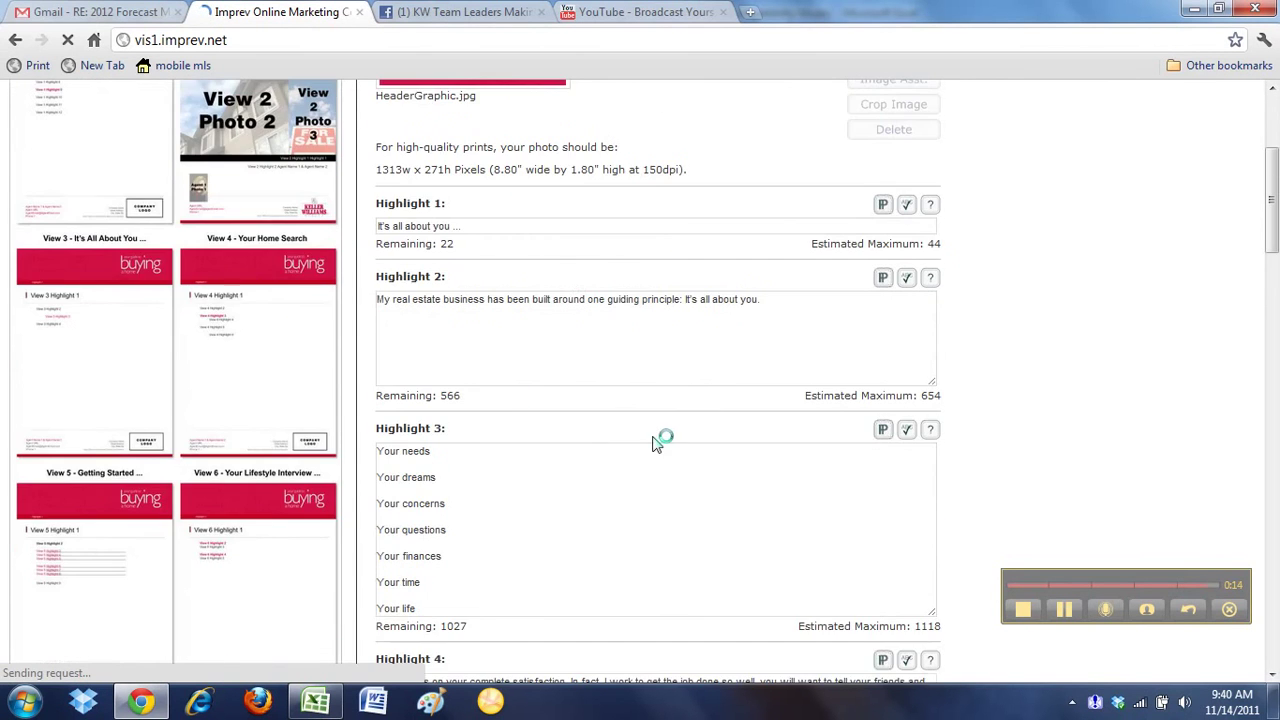
pyautogui.scroll(-3, 600, 450)
pyautogui.scroll(2, 482, 276)
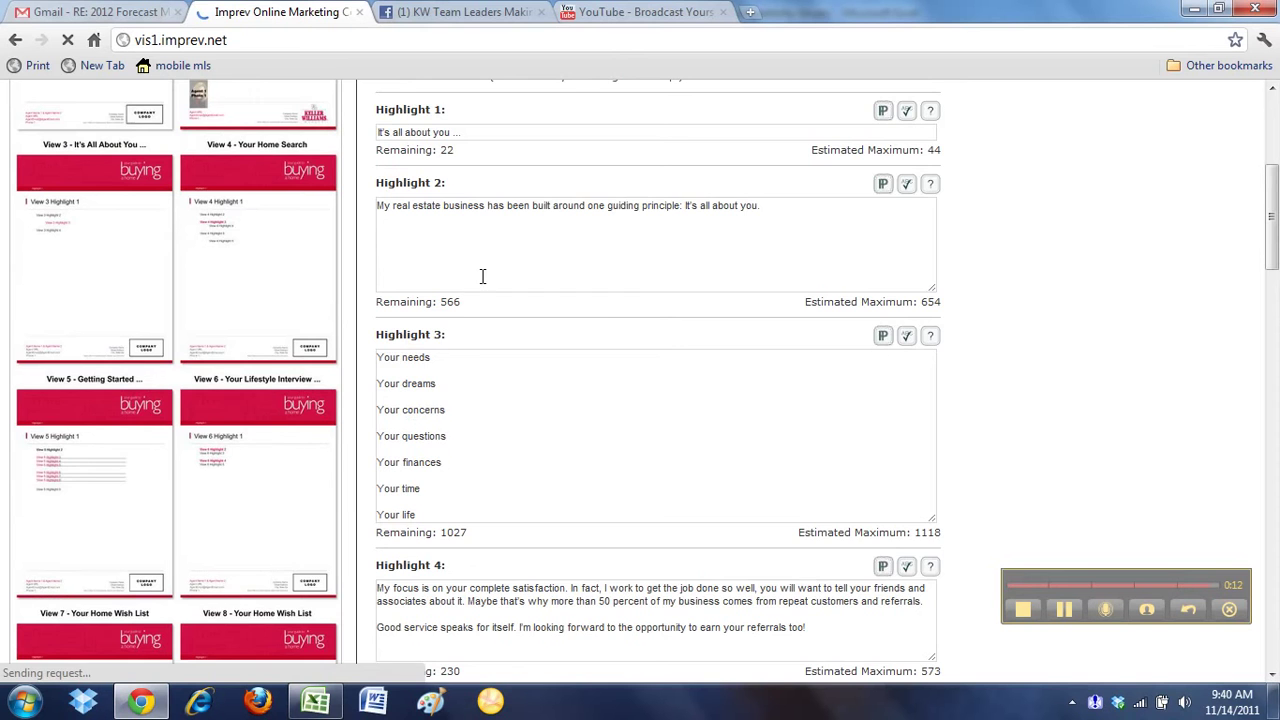
pyautogui.click(482, 276)
pyautogui.scroll(-3, 1050, 350)
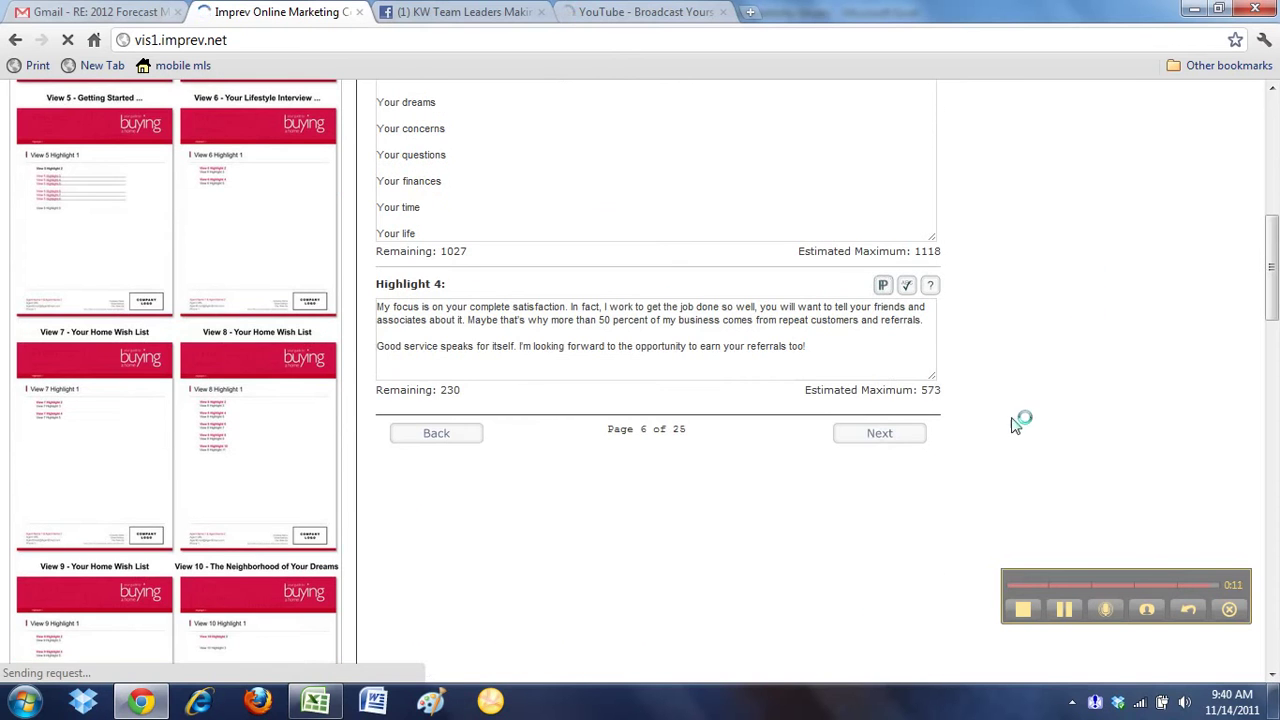
pyautogui.click(826, 362)
# Advance to View 4 'Your Home Search' and check its Highlight 2 paragraph and Highlight 4 bullet list
pyautogui.click(869, 440)
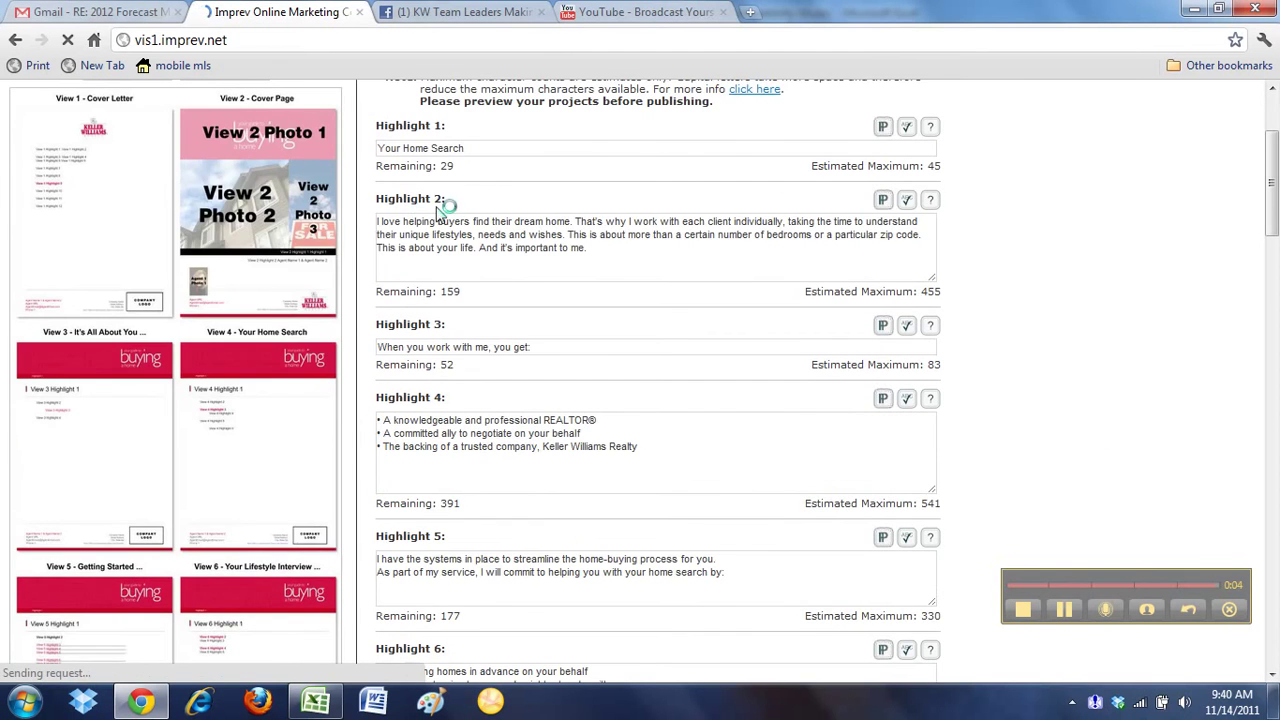
pyautogui.click(498, 216)
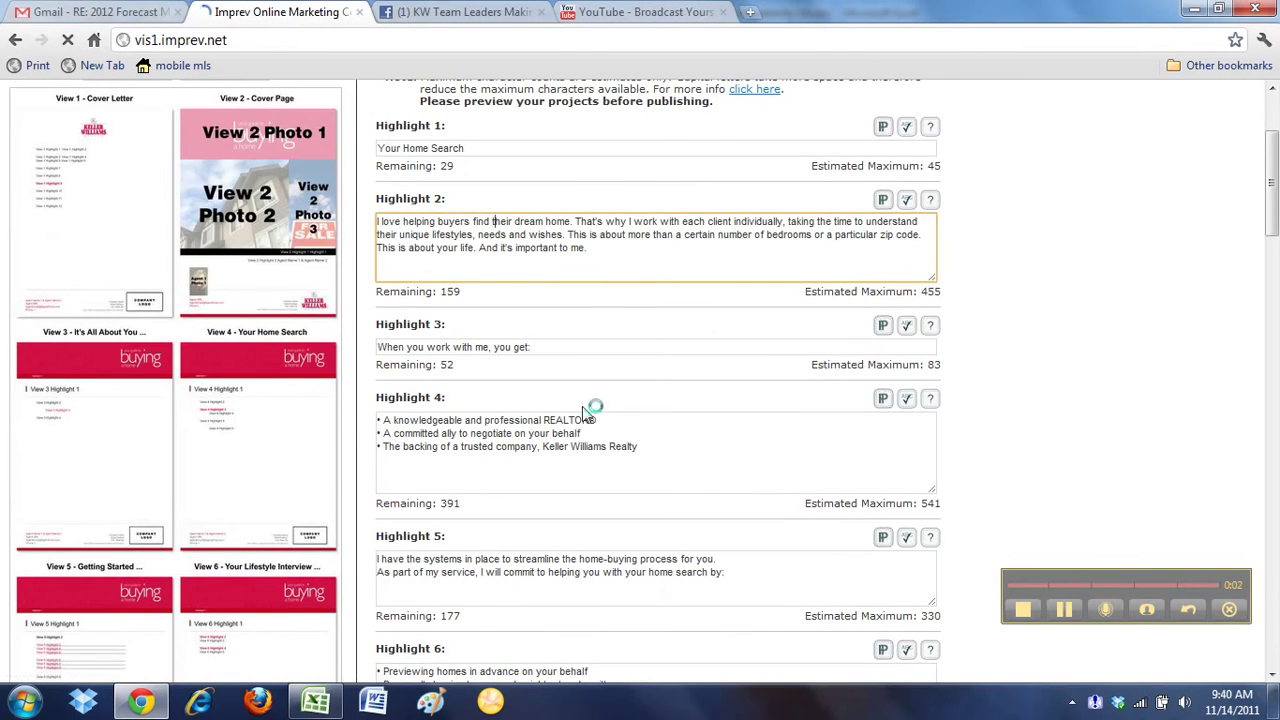
pyautogui.click(639, 422)
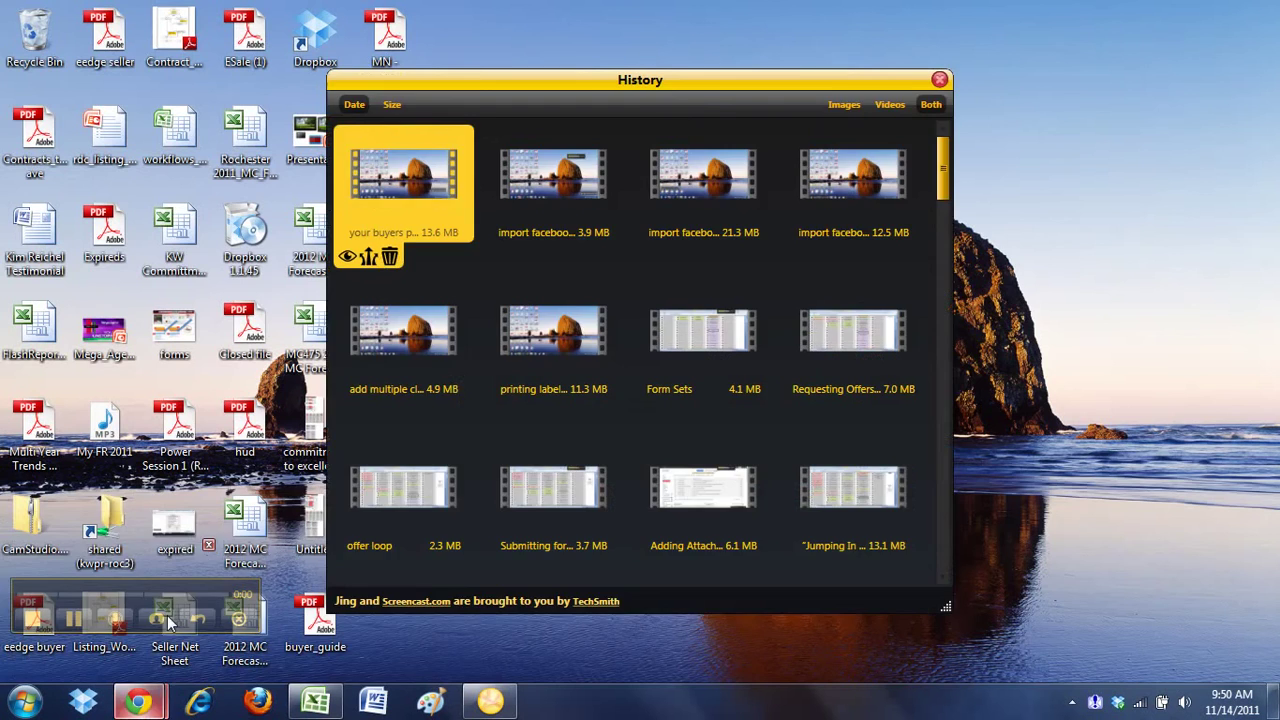
# Restore the browser to the buyer guide's View 1 cover letter fields dated 11/14/2011
pyautogui.click(138, 700)
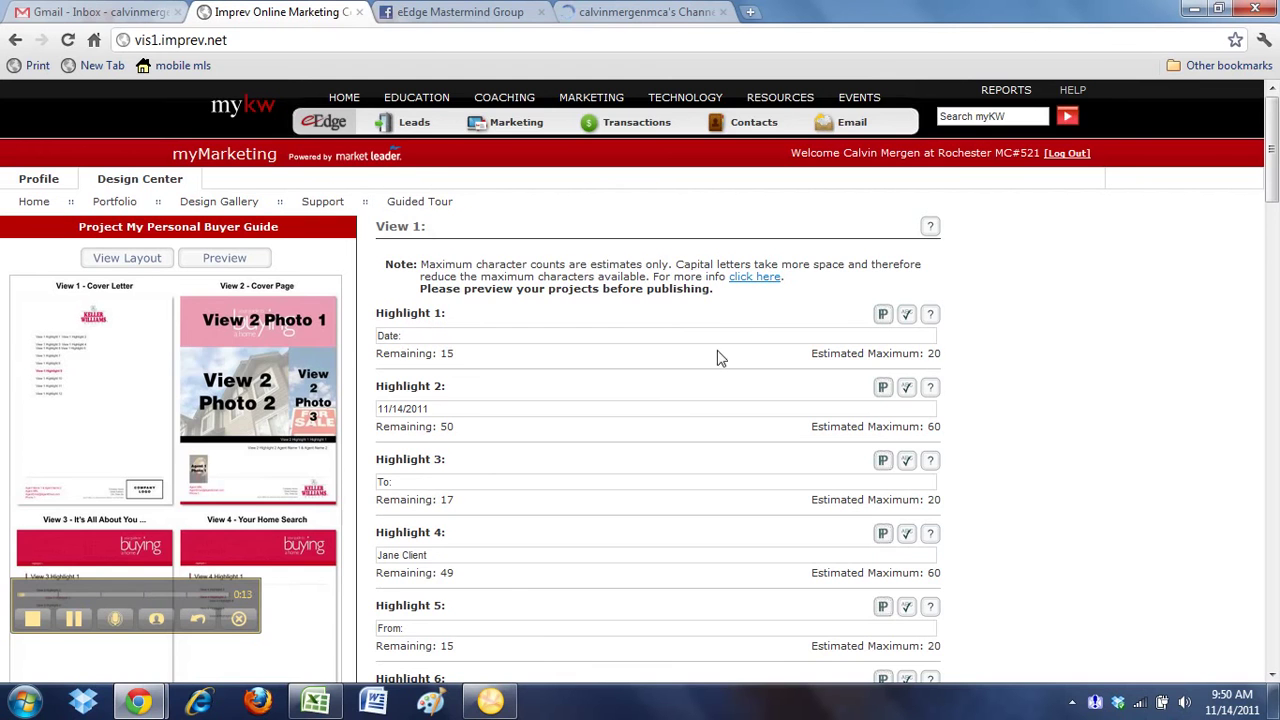
pyautogui.scroll(-1, 928, 353)
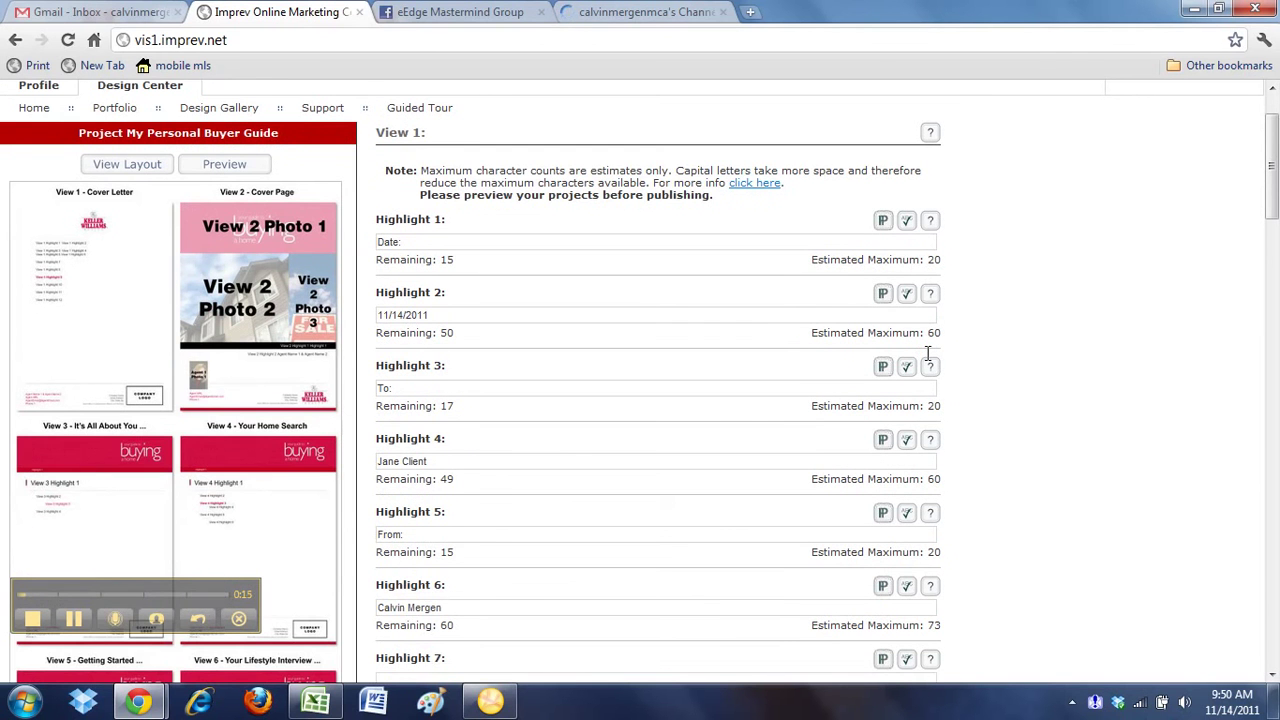
pyautogui.scroll(1, 490, 277)
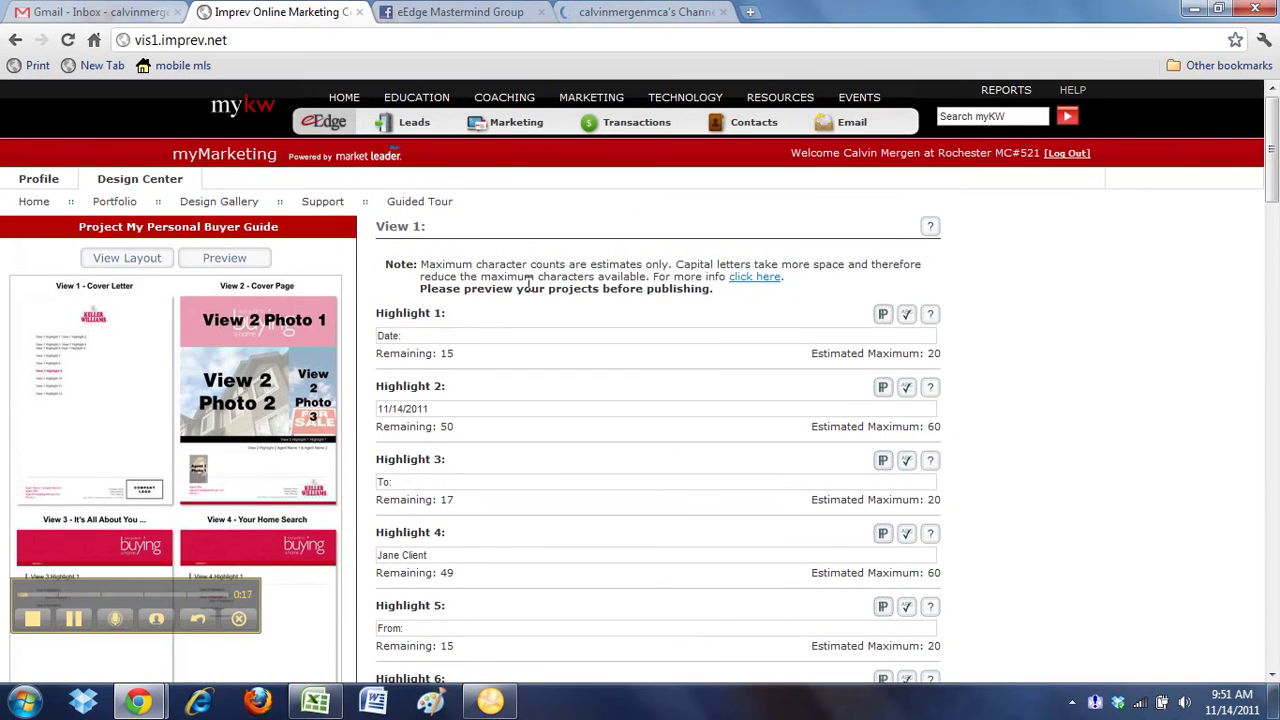
# Reopen My Personal Buyer Guide from the Portfolio's Buyer Guide folder into its Edit Project page
pyautogui.click(117, 204)
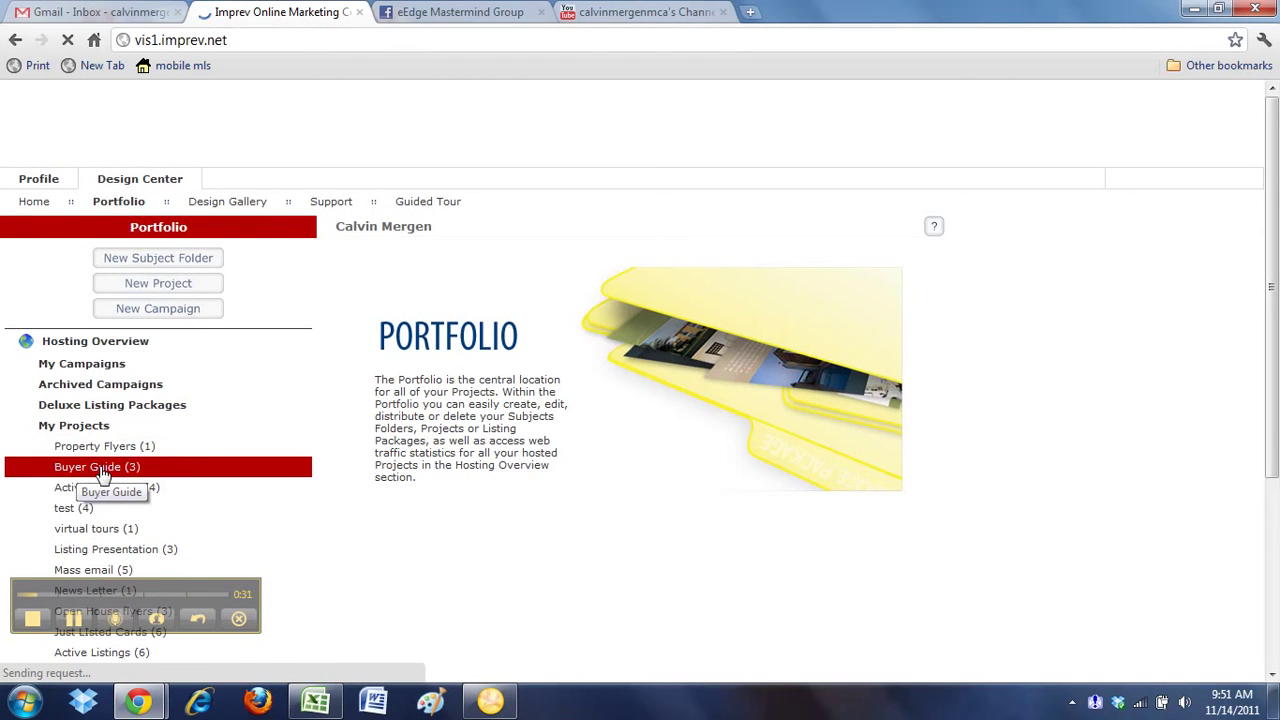
pyautogui.click(101, 468)
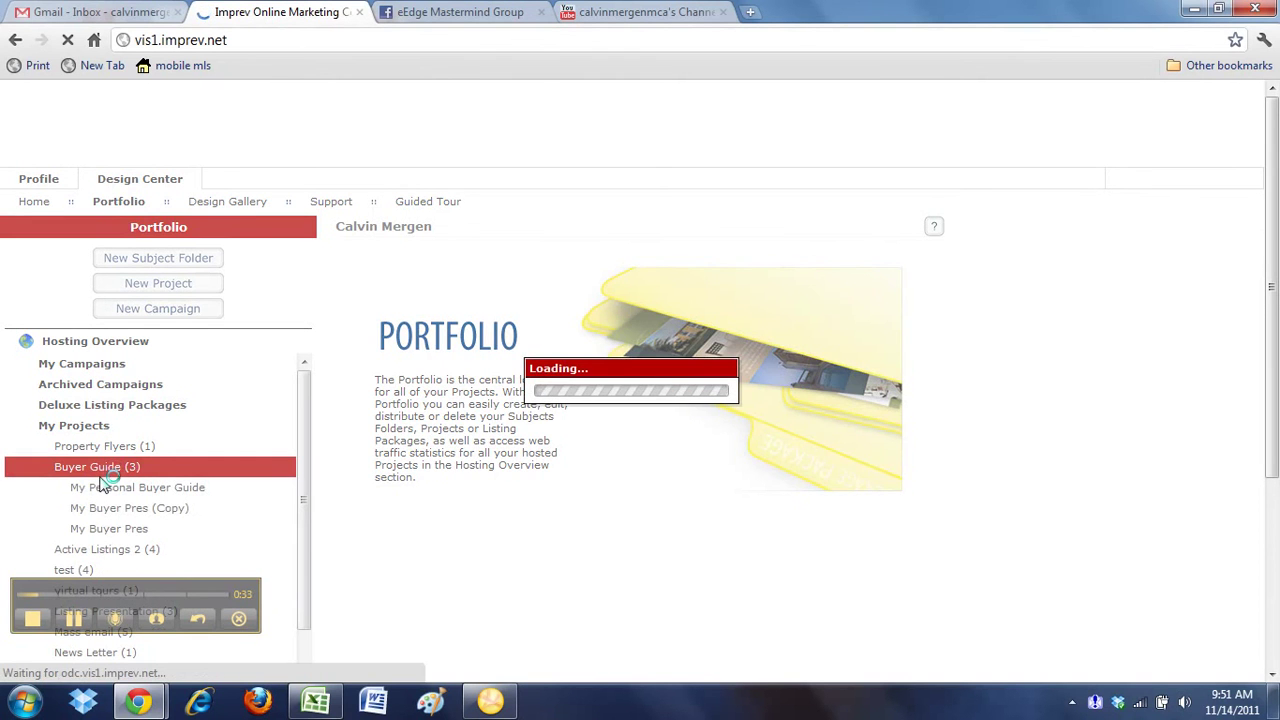
pyautogui.click(147, 489)
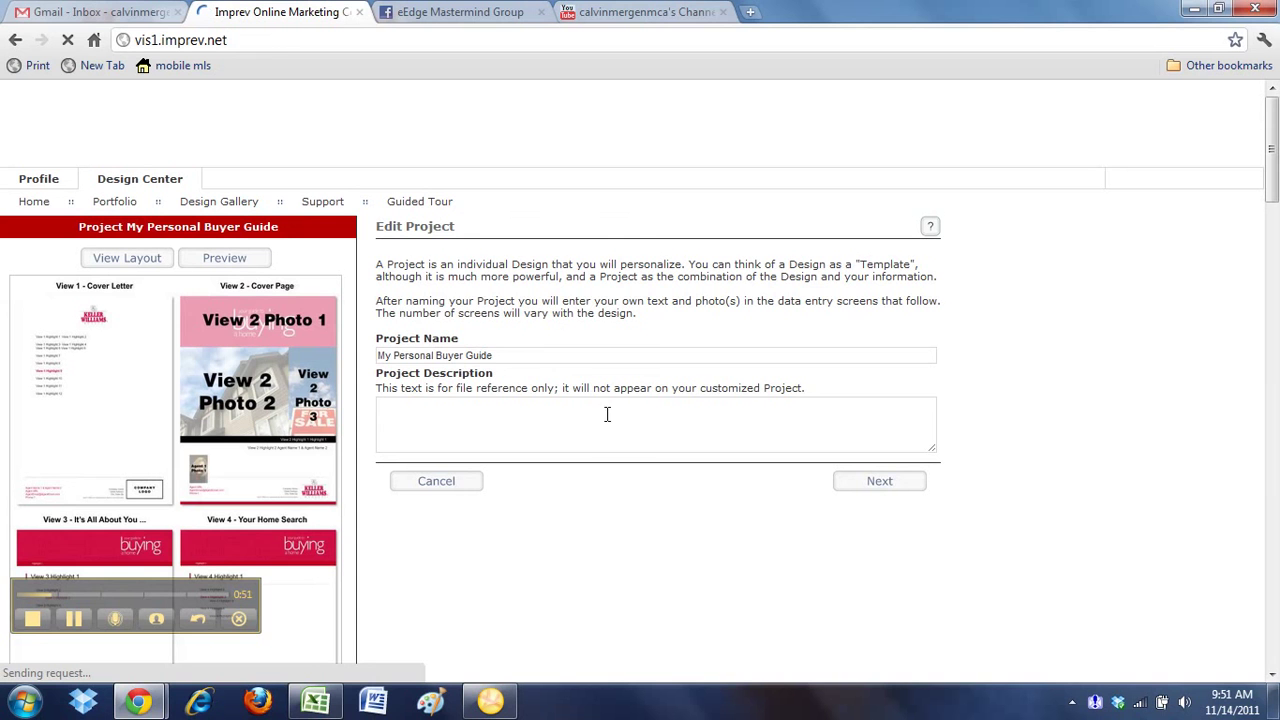
# Continue past the project name step and jump through the page list to Page 22 – View 19
pyautogui.click(494, 356)
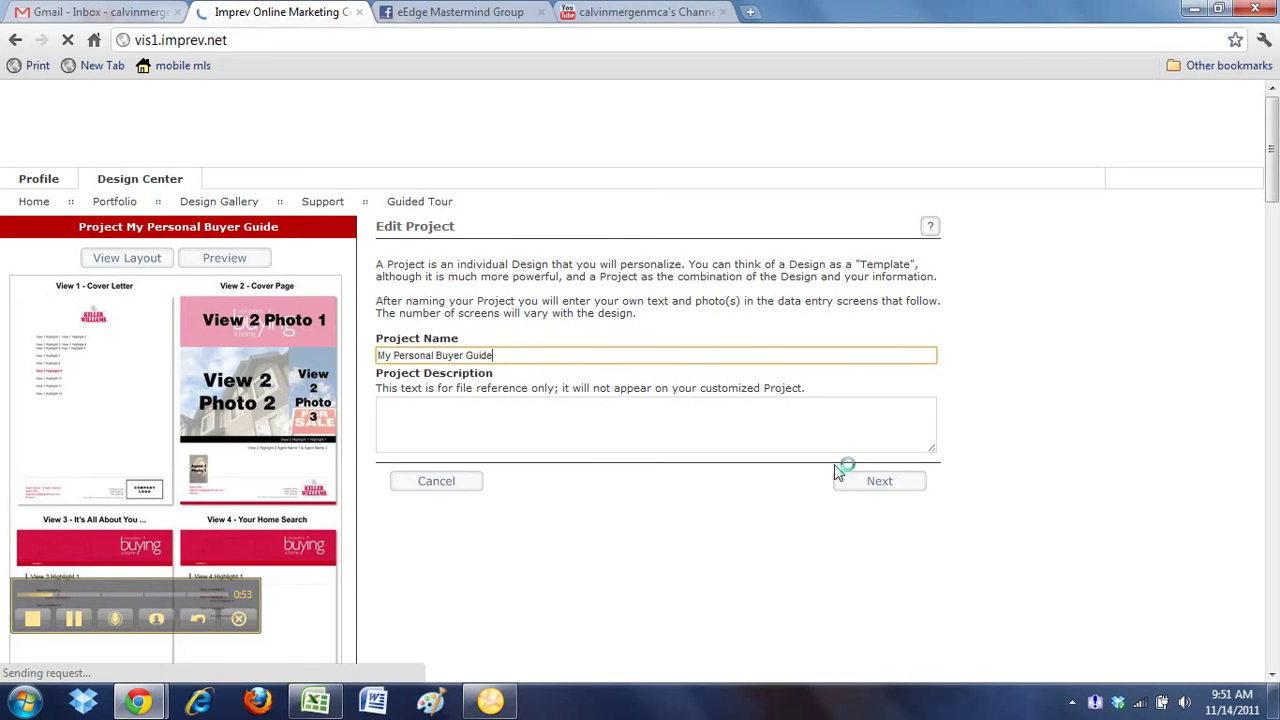
pyautogui.click(897, 489)
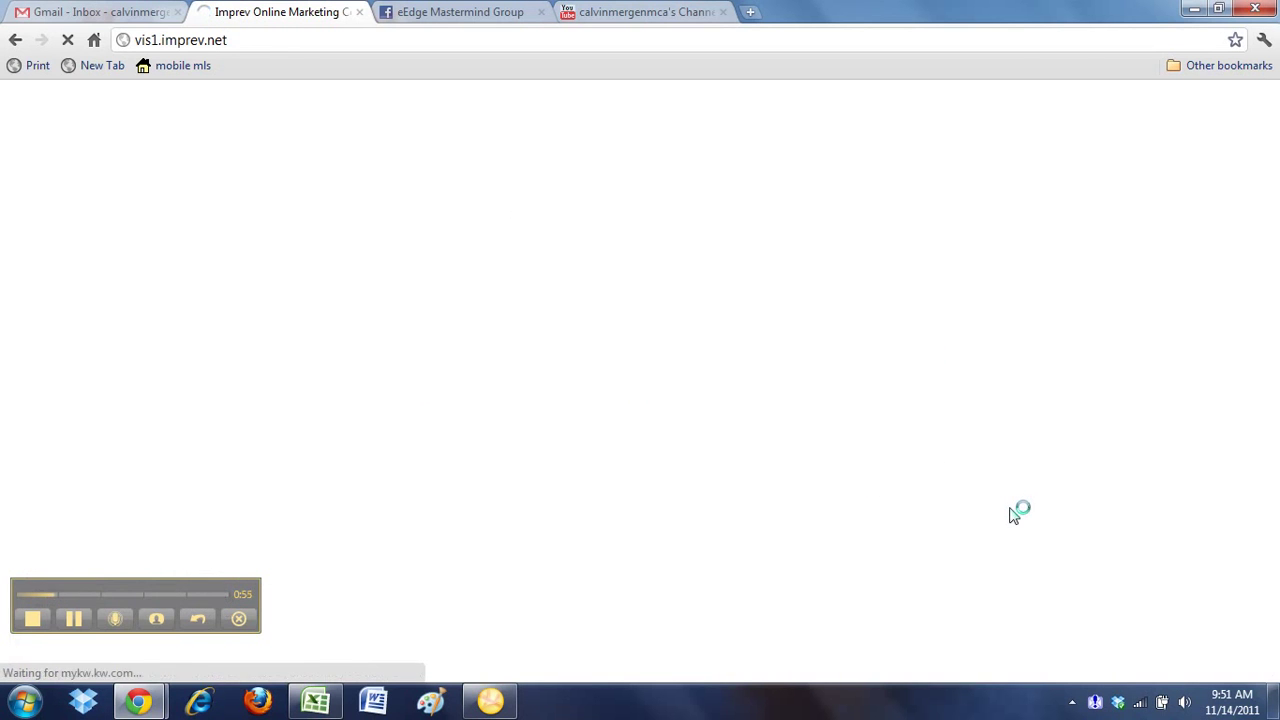
pyautogui.scroll(-2, 1003, 405)
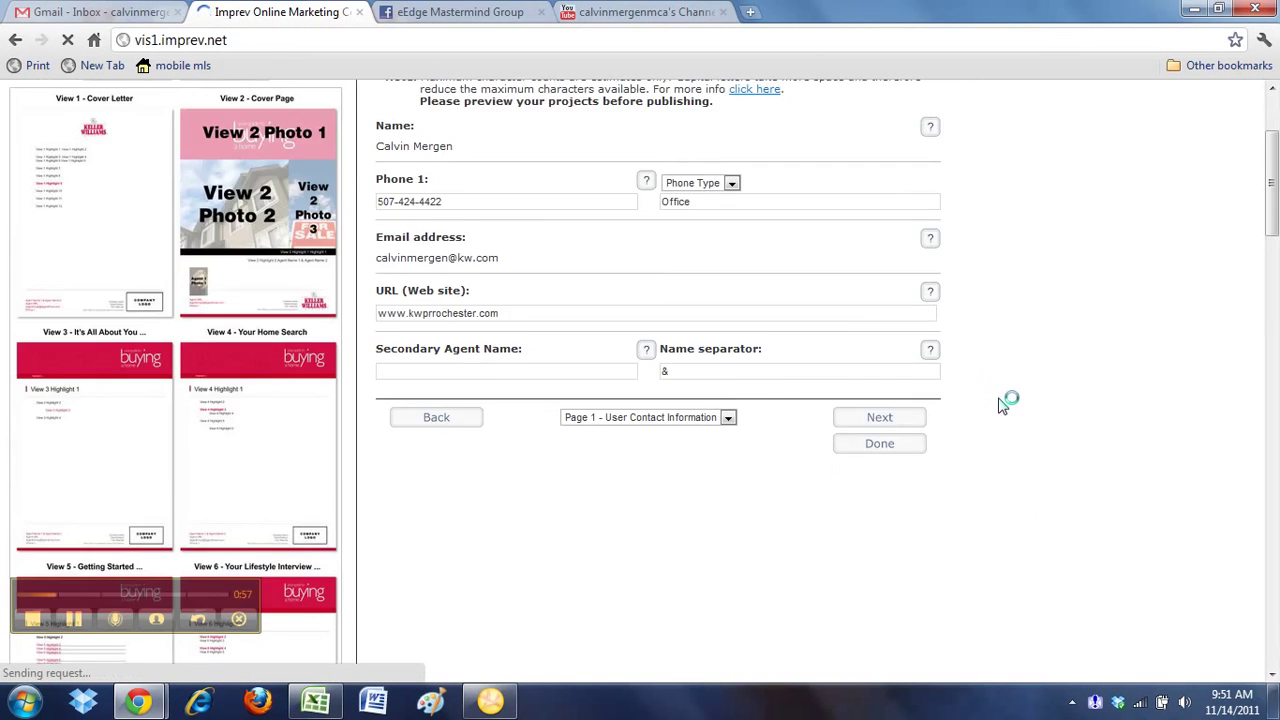
pyautogui.click(636, 420)
pyautogui.click(643, 420)
pyautogui.click(700, 418)
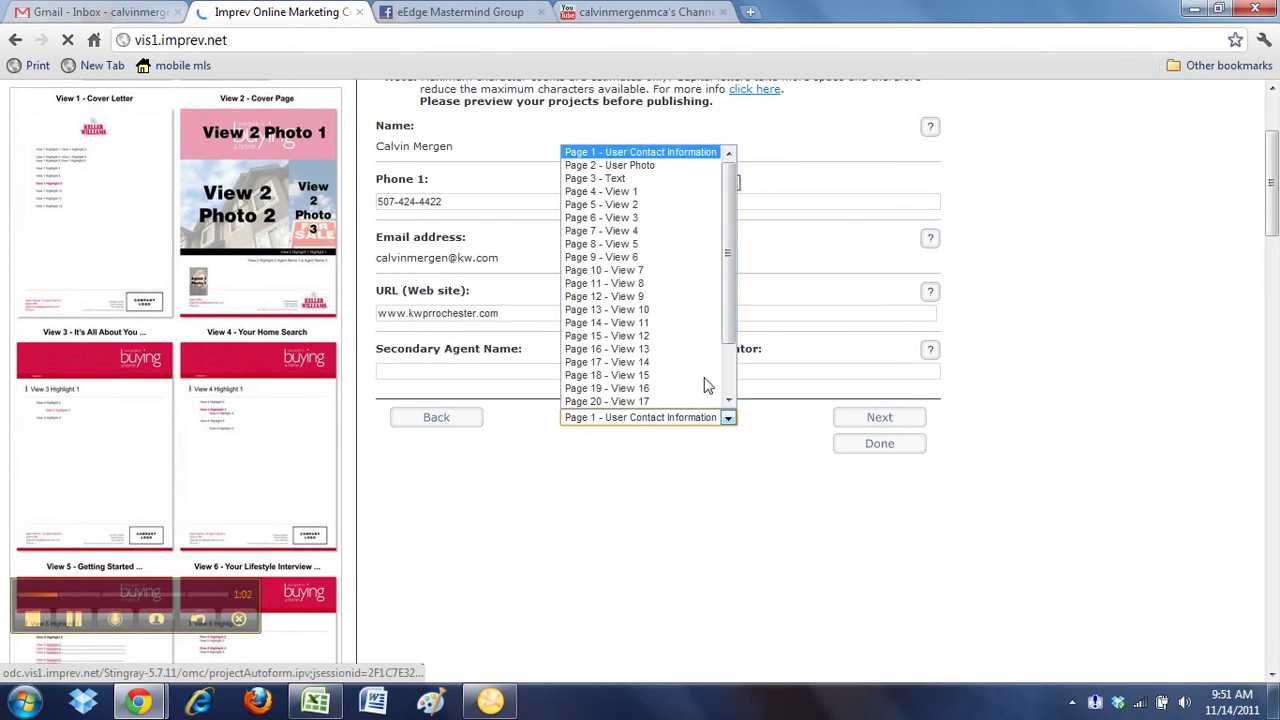
pyautogui.moveTo(732, 266); pyautogui.dragTo(730, 314)
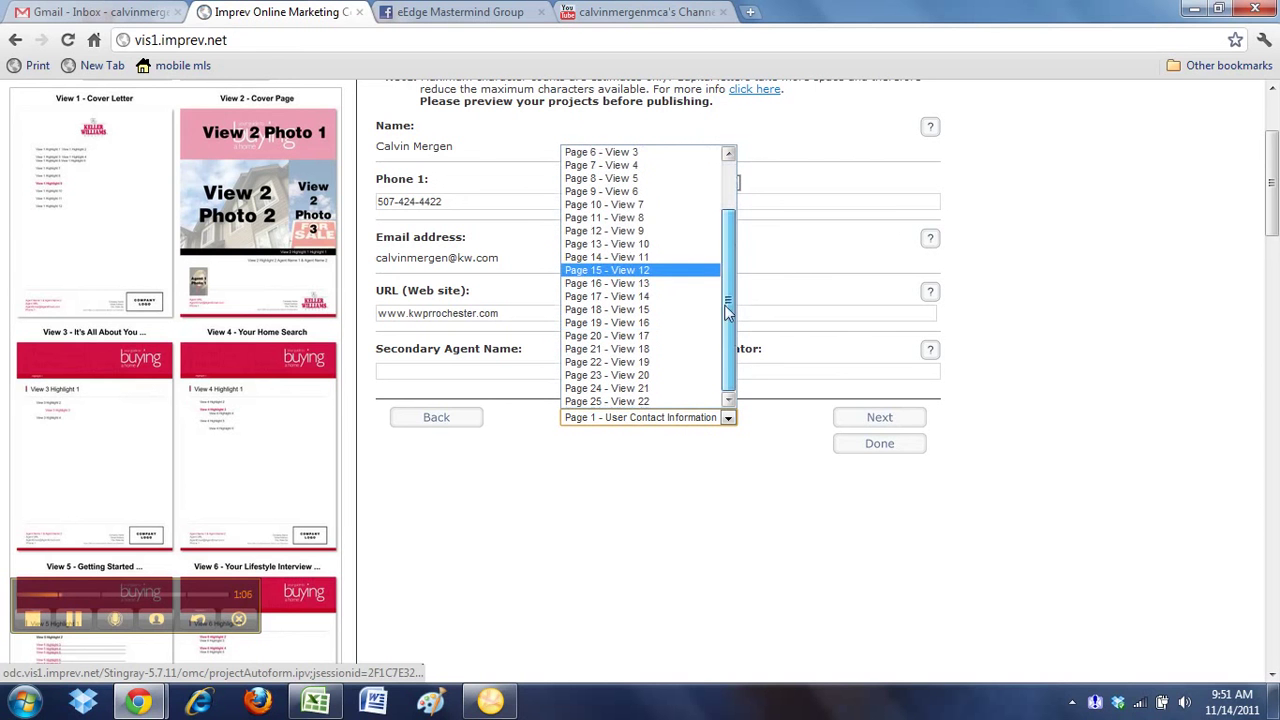
pyautogui.click(600, 362)
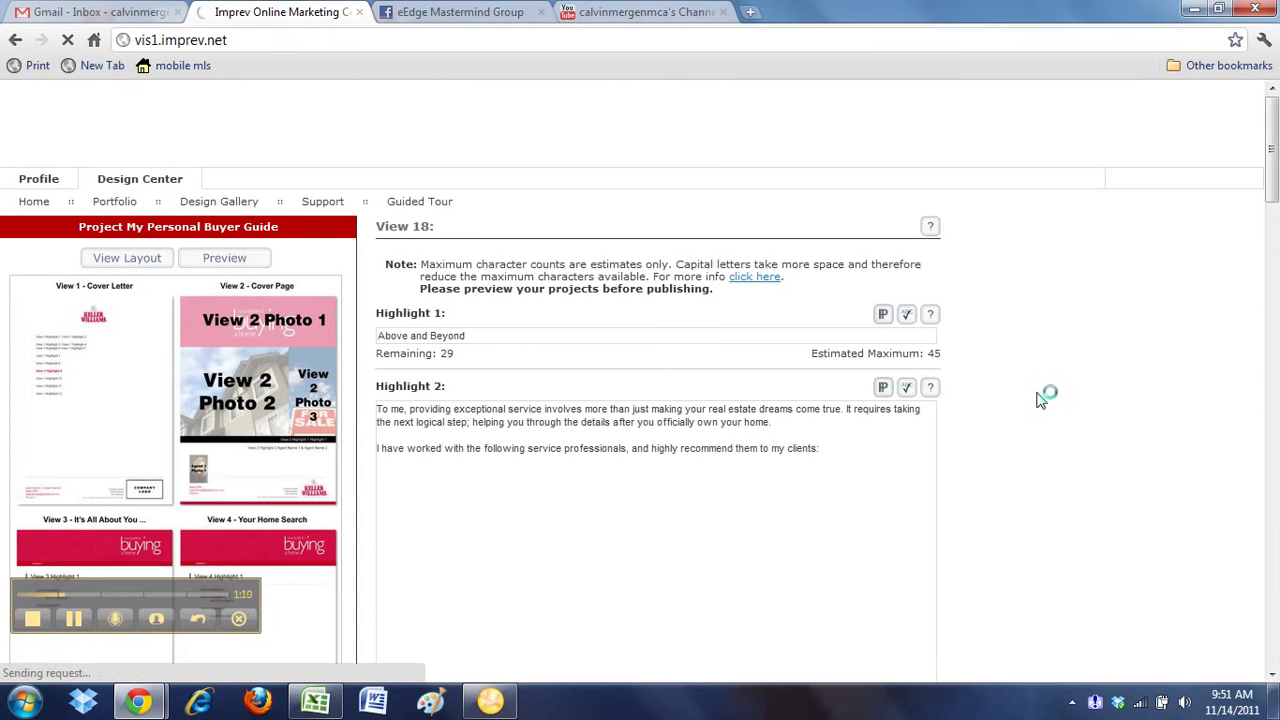
# Inspect the Testimonial 1 placeholder text on the View 19 testimonials page
pyautogui.scroll(-3, 672, 436)
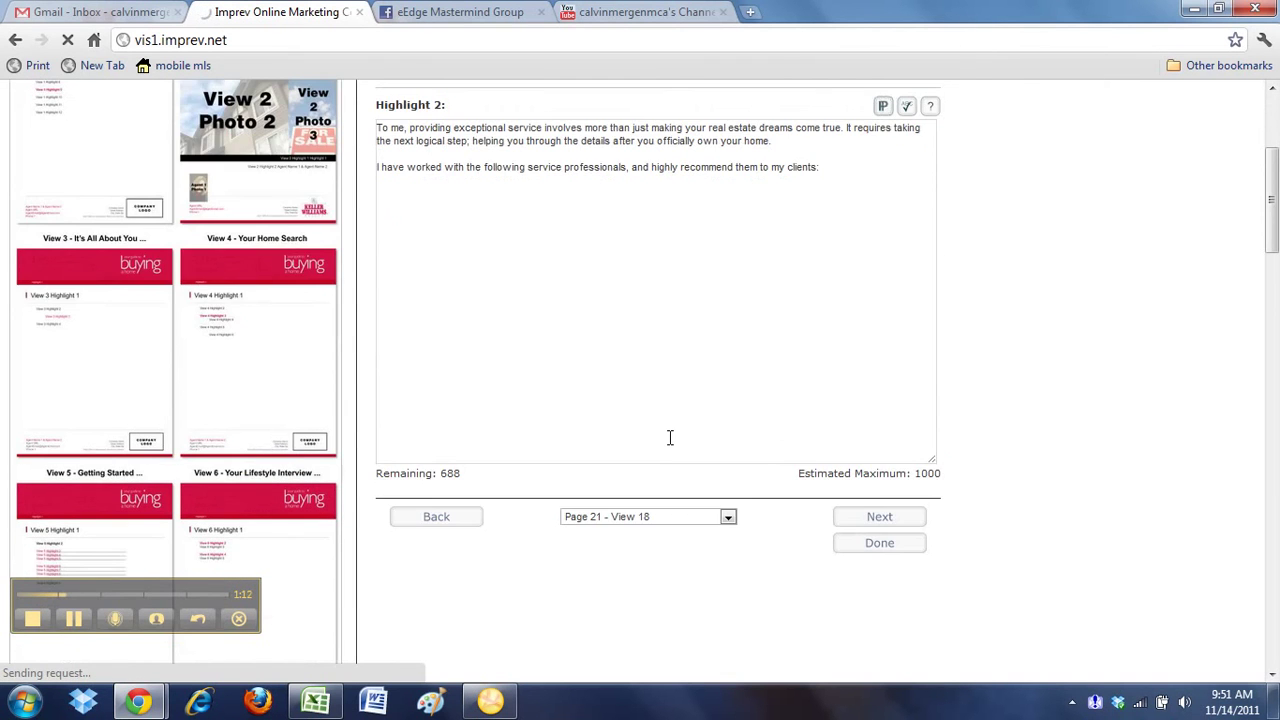
pyautogui.click(645, 423)
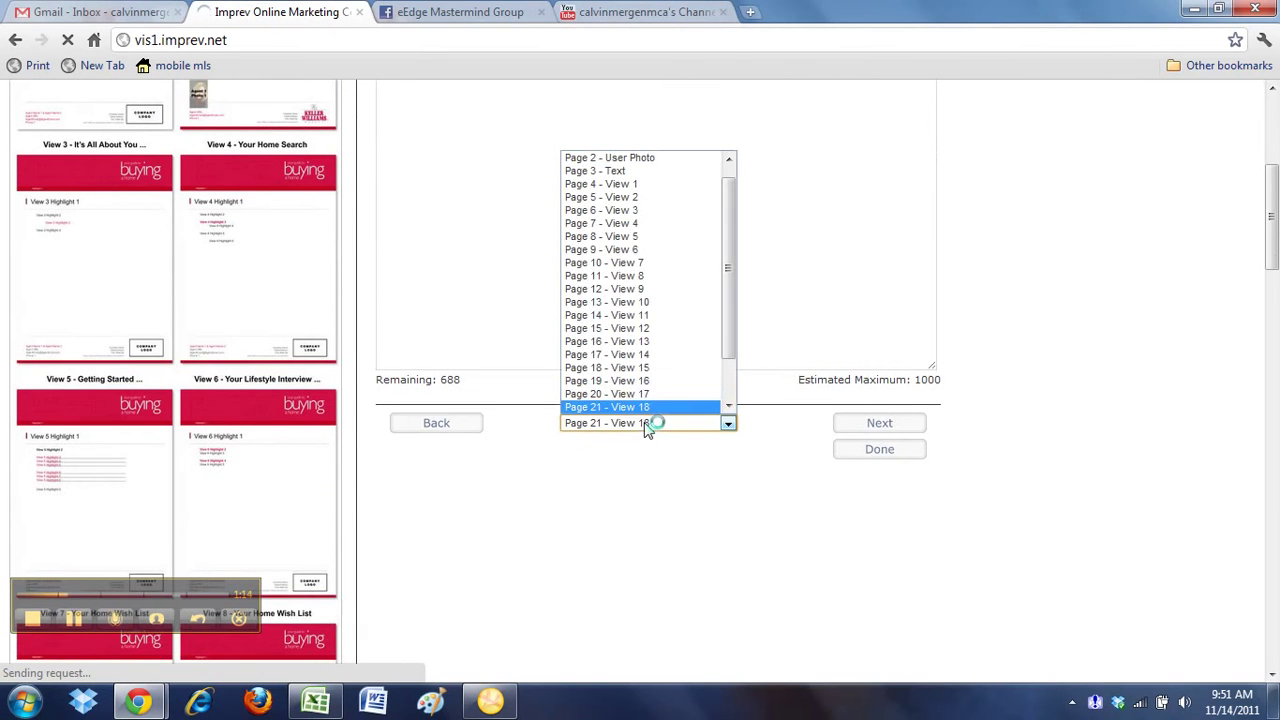
pyautogui.scroll(-1, 768, 404)
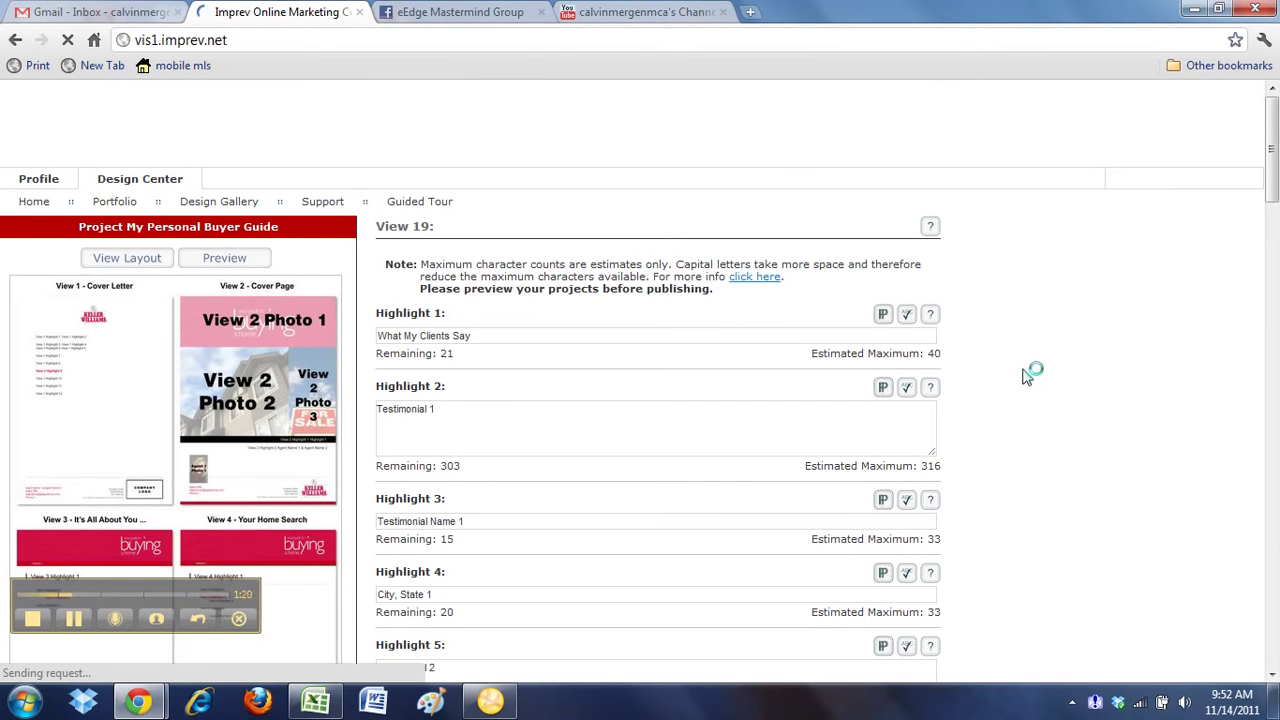
pyautogui.scroll(-2, 975, 398)
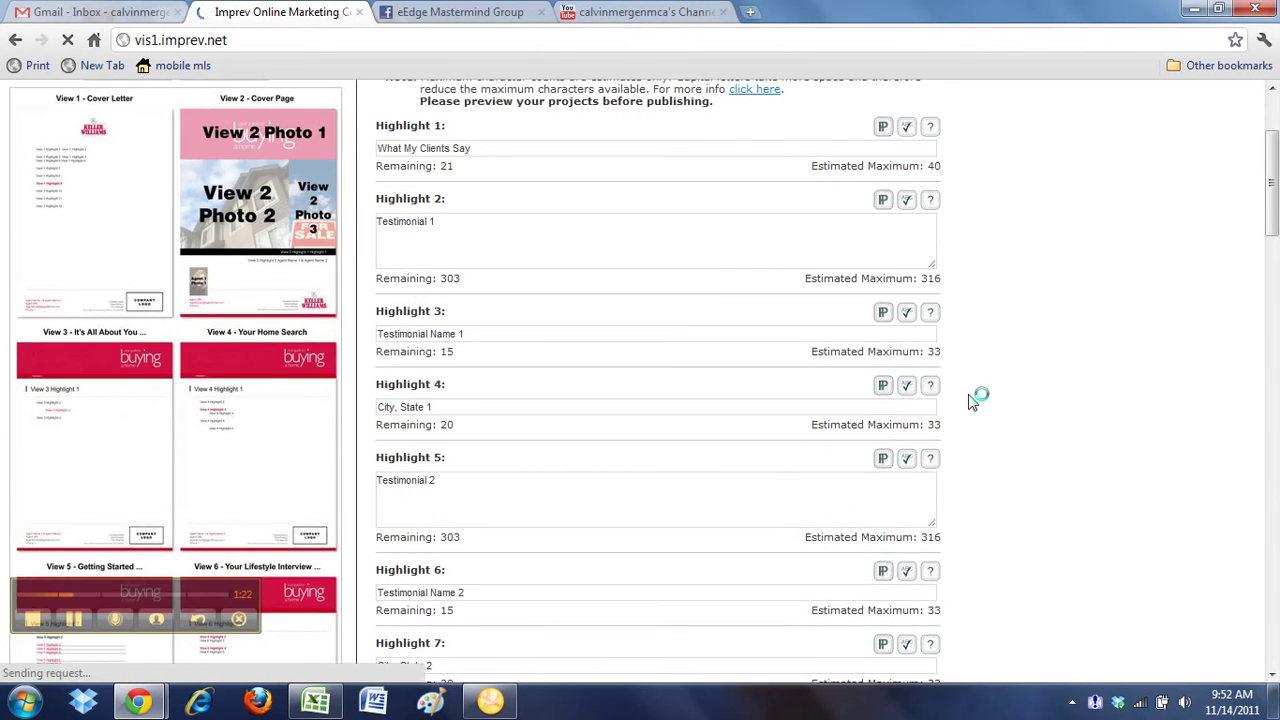
pyautogui.click(448, 231)
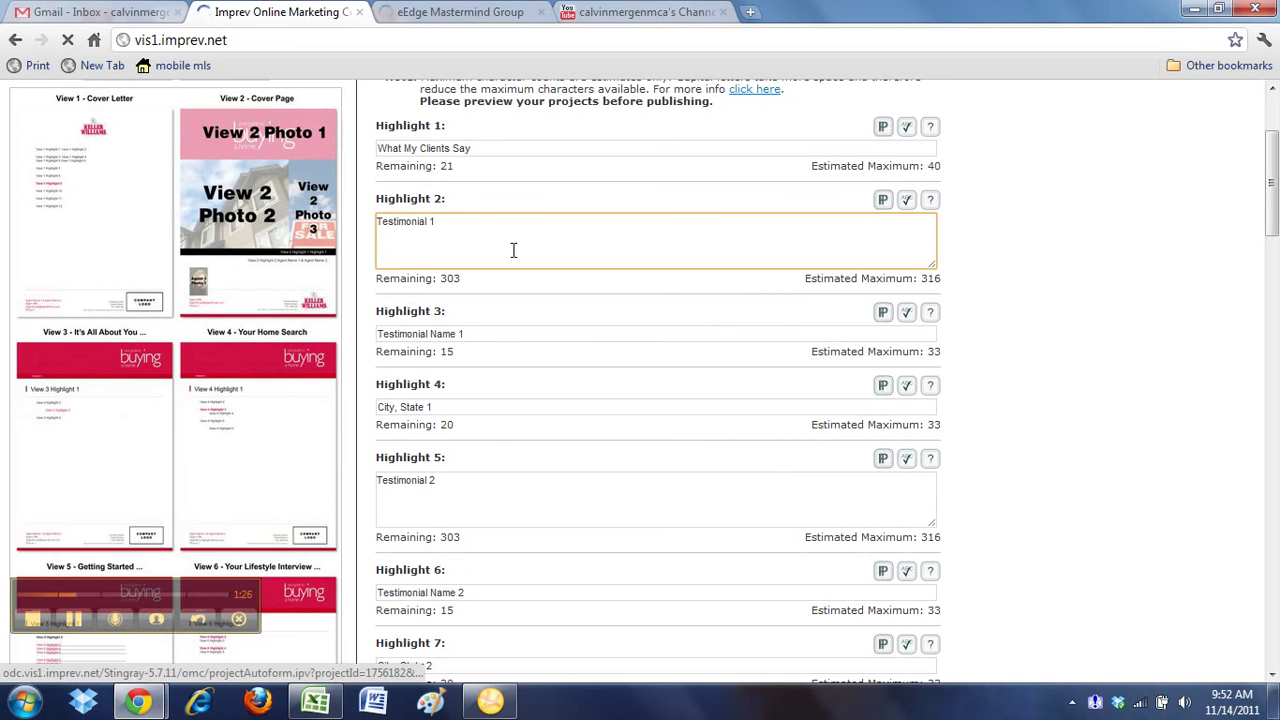
pyautogui.tripleClick(428, 219)
pyautogui.click(440, 219)
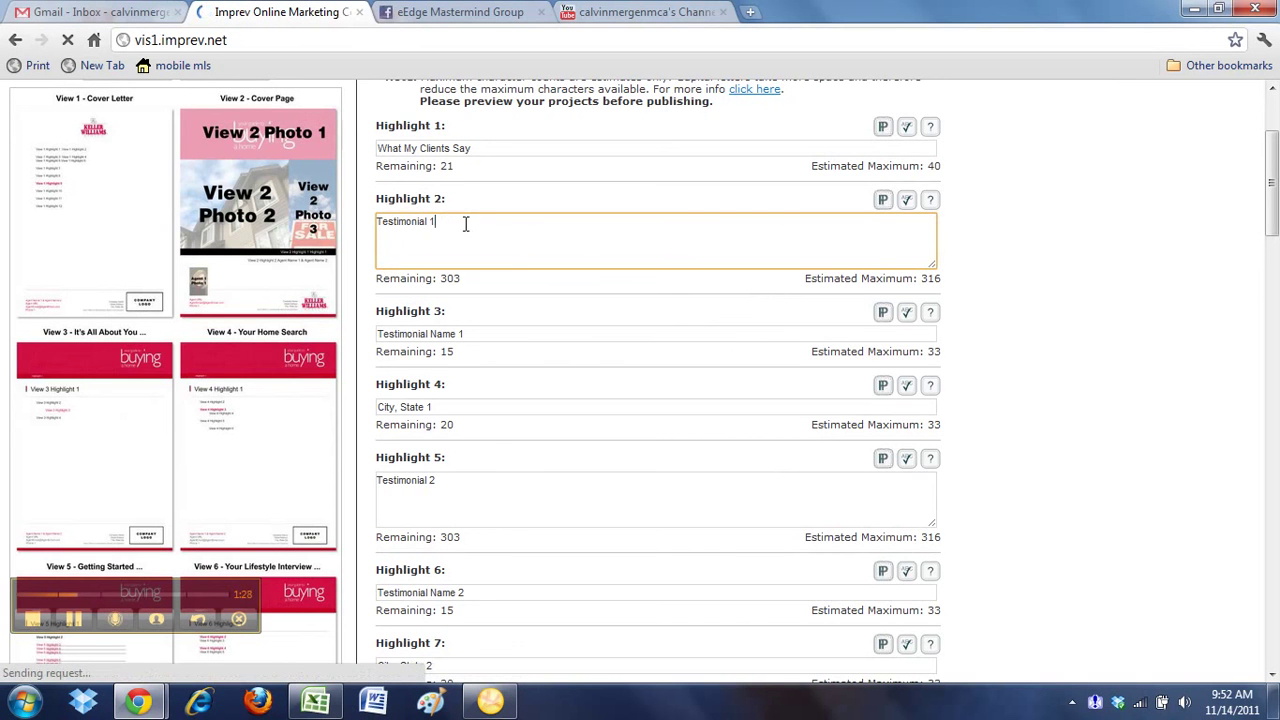
pyautogui.moveTo(380, 220); pyautogui.dragTo(497, 244)
pyautogui.click(524, 254)
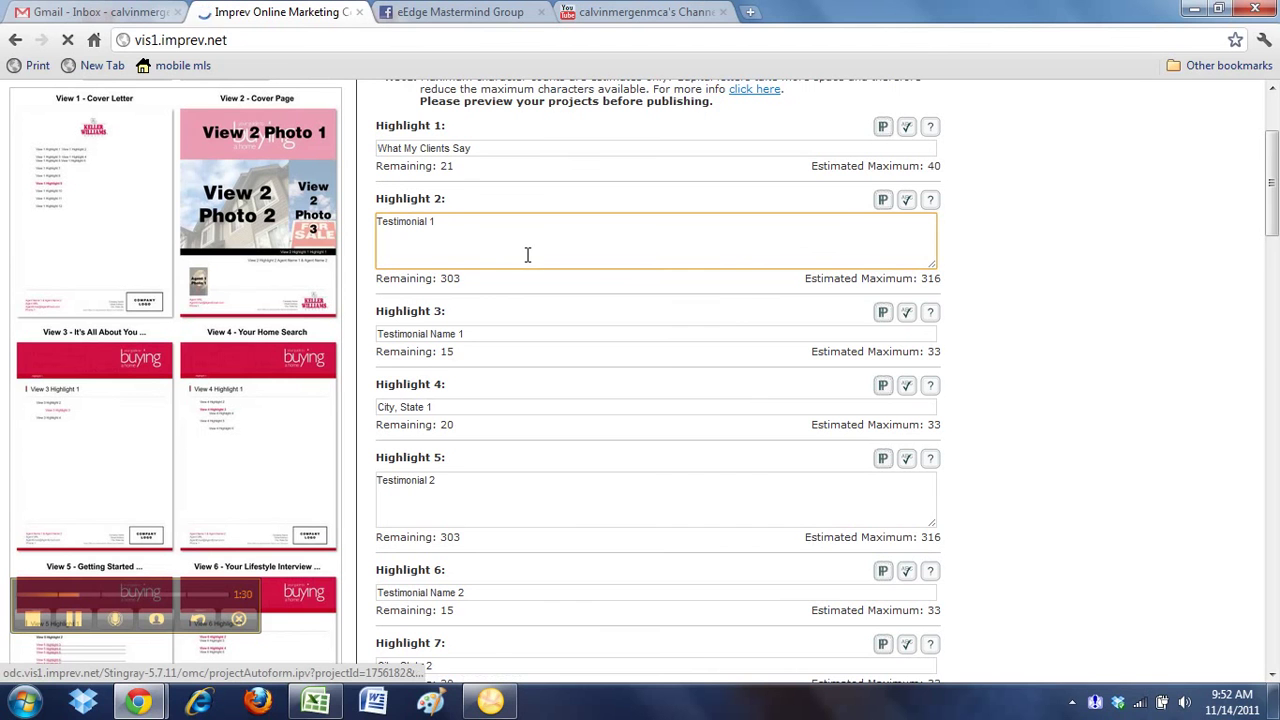
# Check the Testimonial 2 and 4 boxes, then leave data entry for the Project Overview
pyautogui.click(495, 470)
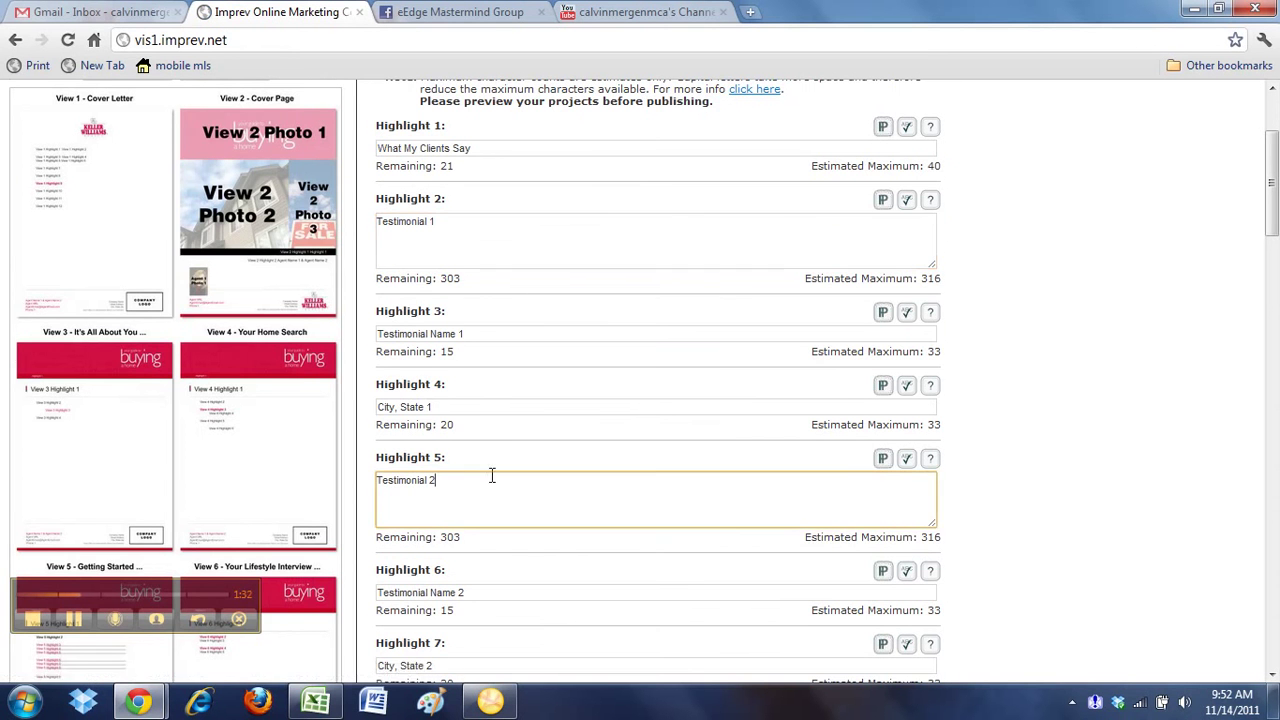
pyautogui.scroll(-4, 514, 472)
pyautogui.click(444, 661)
pyautogui.scroll(-3, 500, 534)
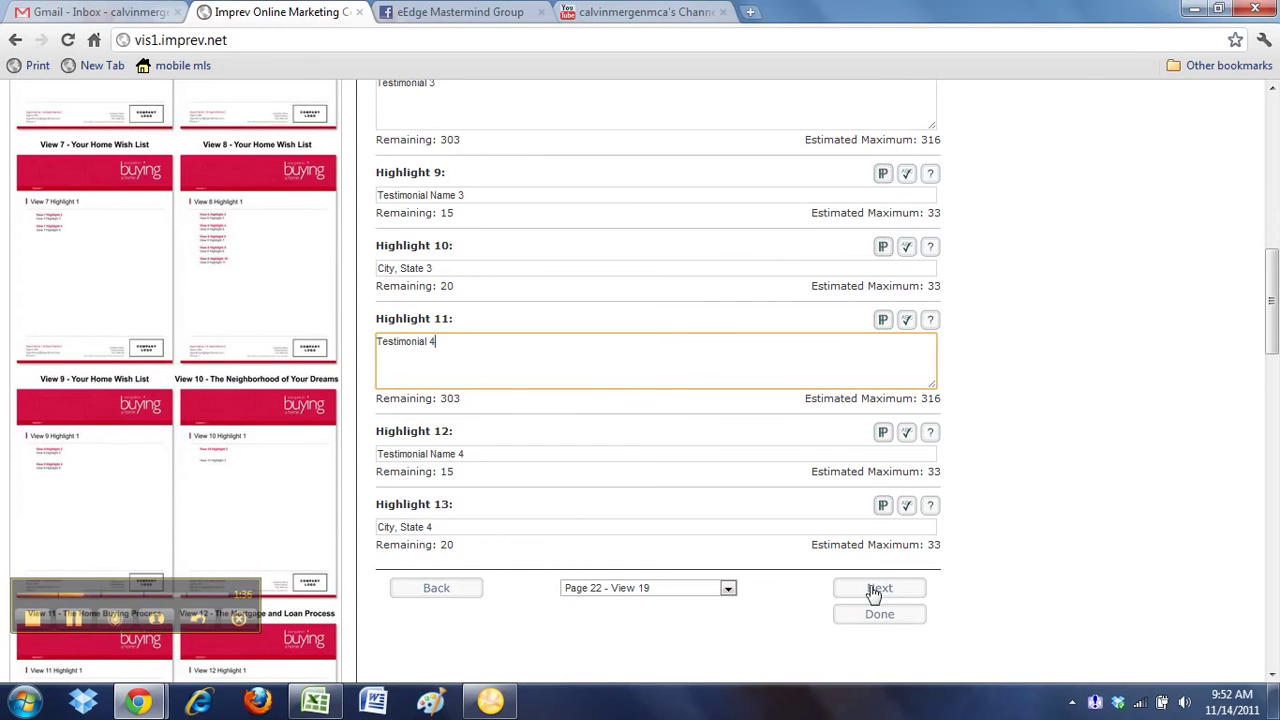
pyautogui.scroll(-2, 865, 620)
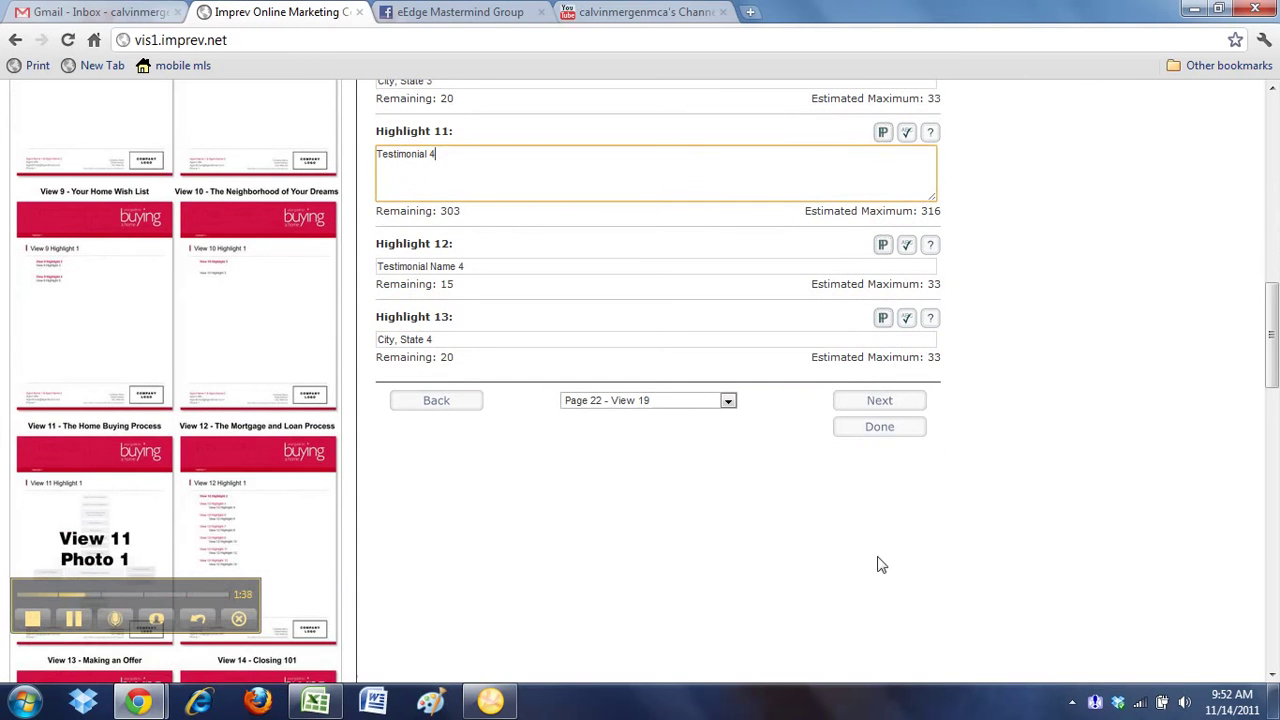
pyautogui.click(728, 401)
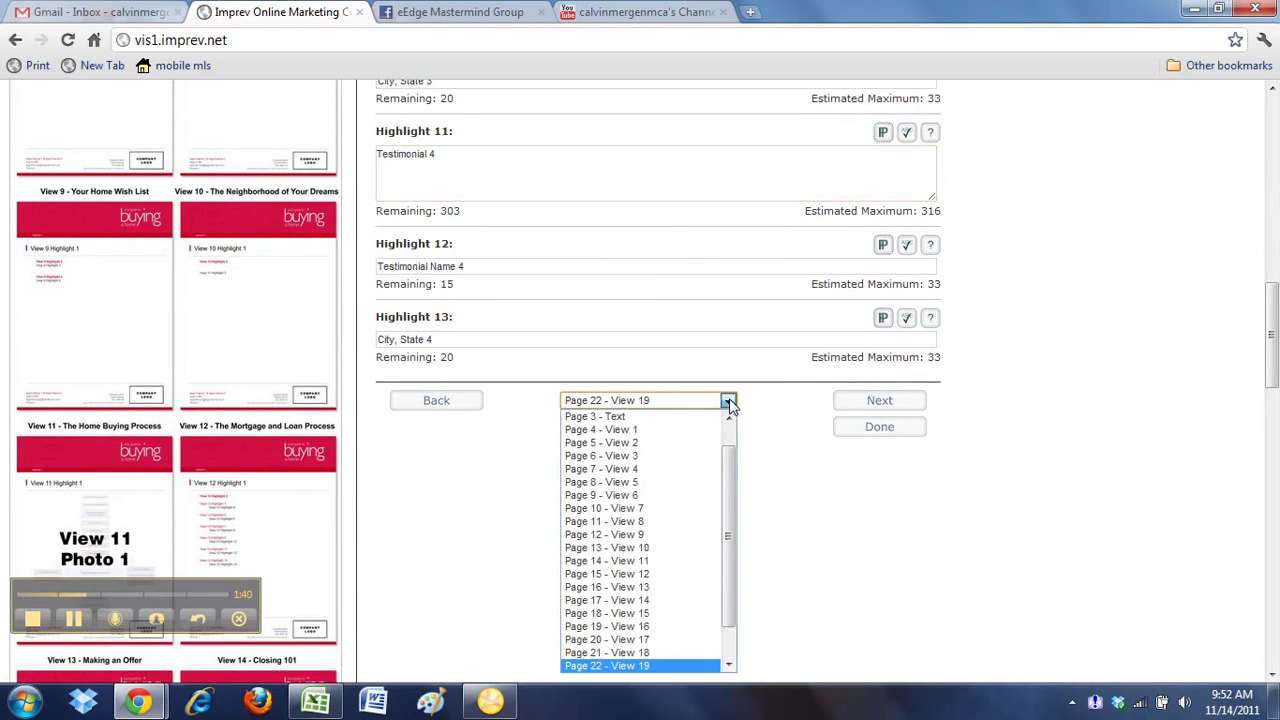
pyautogui.scroll(-1, 729, 550)
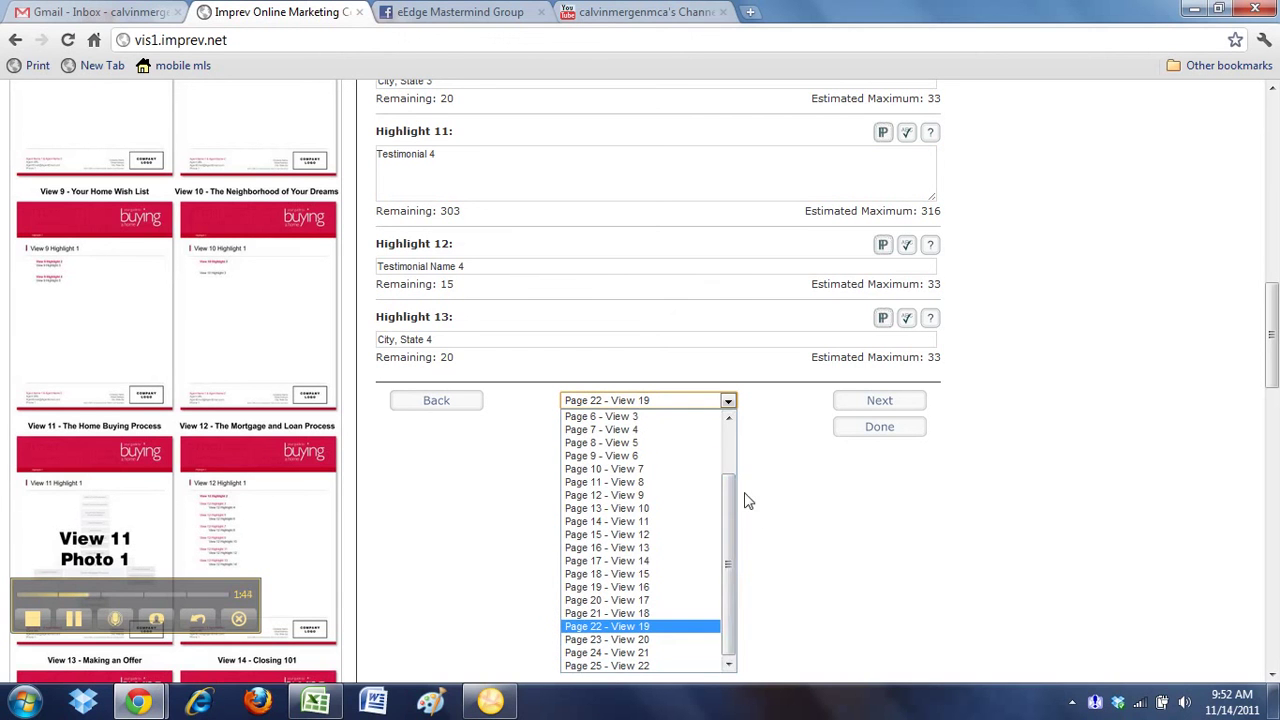
pyautogui.click(800, 465)
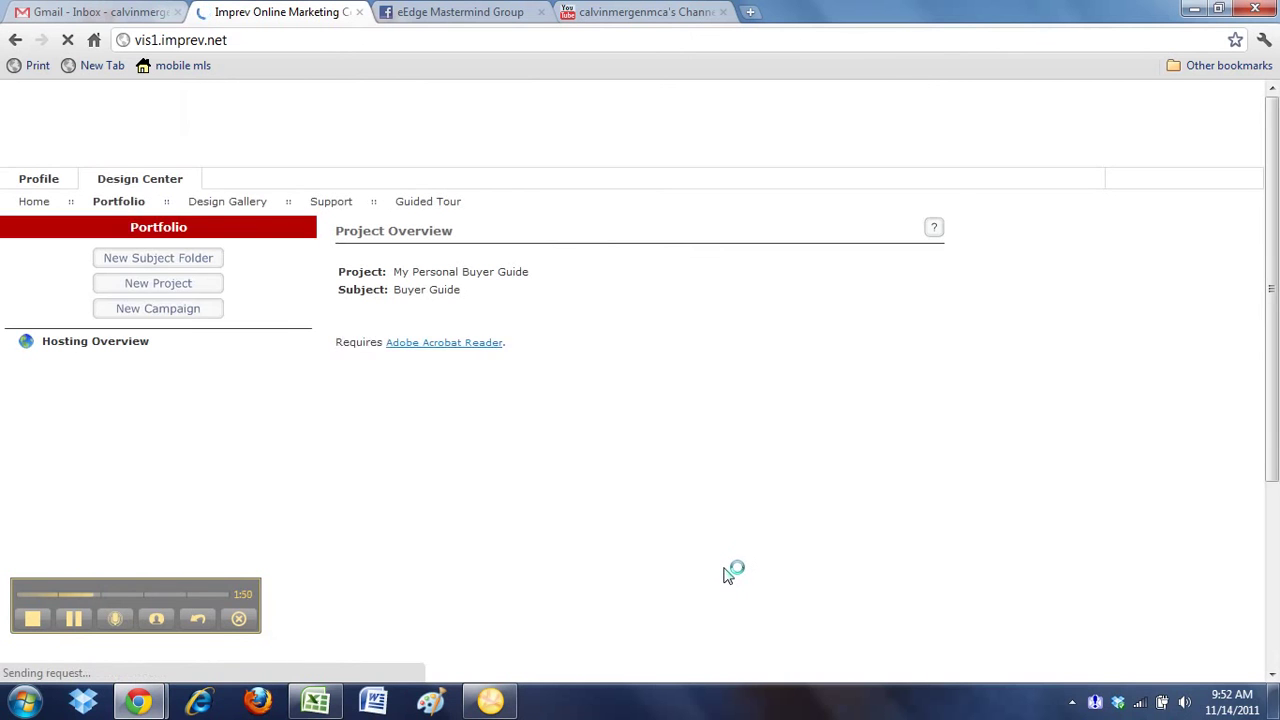
# Download the guide with Standard Print Options, producing My_Personal_Buyer_Guide.pdf
pyautogui.click(757, 346)
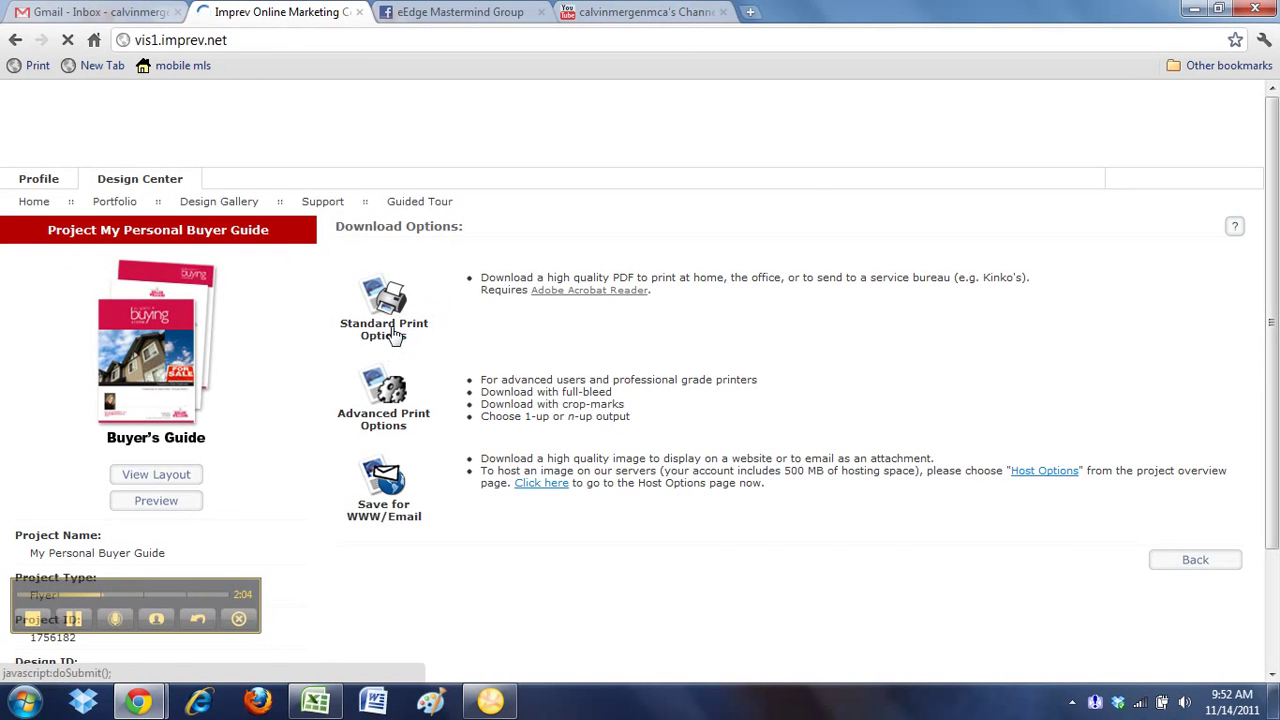
pyautogui.click(395, 337)
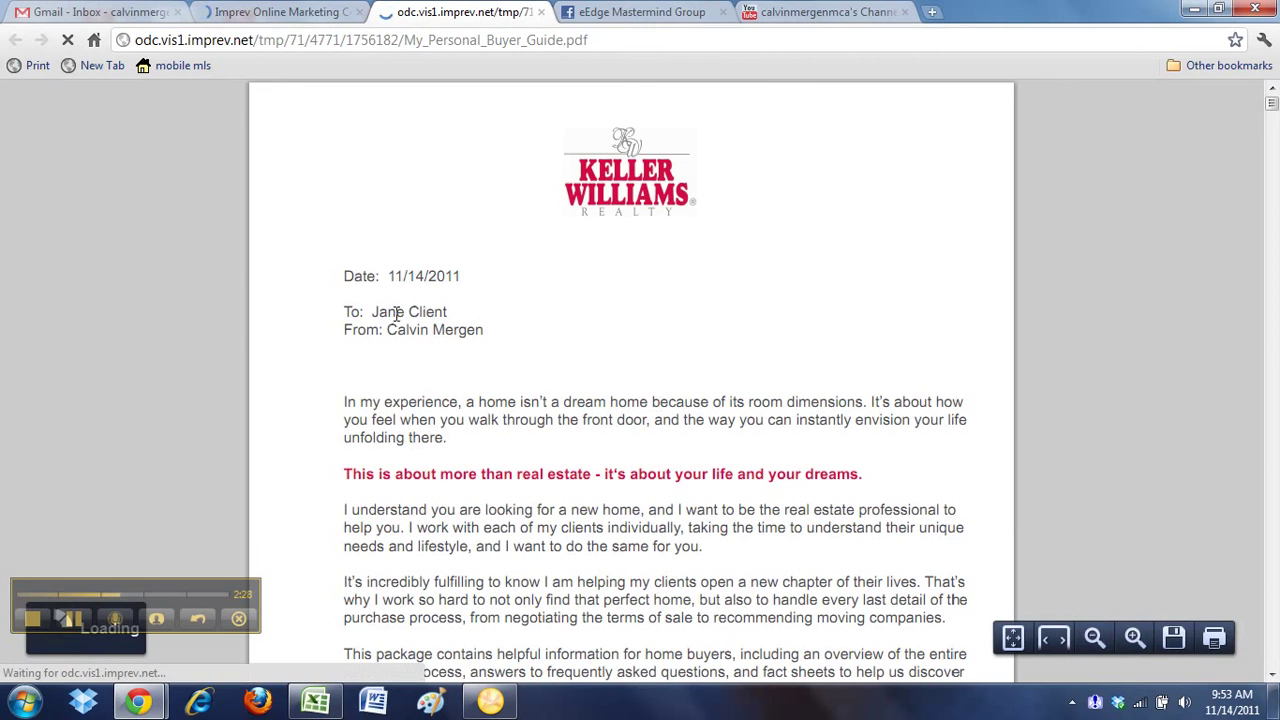
# Scroll the PDF from the 11/14/2011 cover letter through to the Lifestyle Interview Summary questions
pyautogui.scroll(-5, 480, 316)
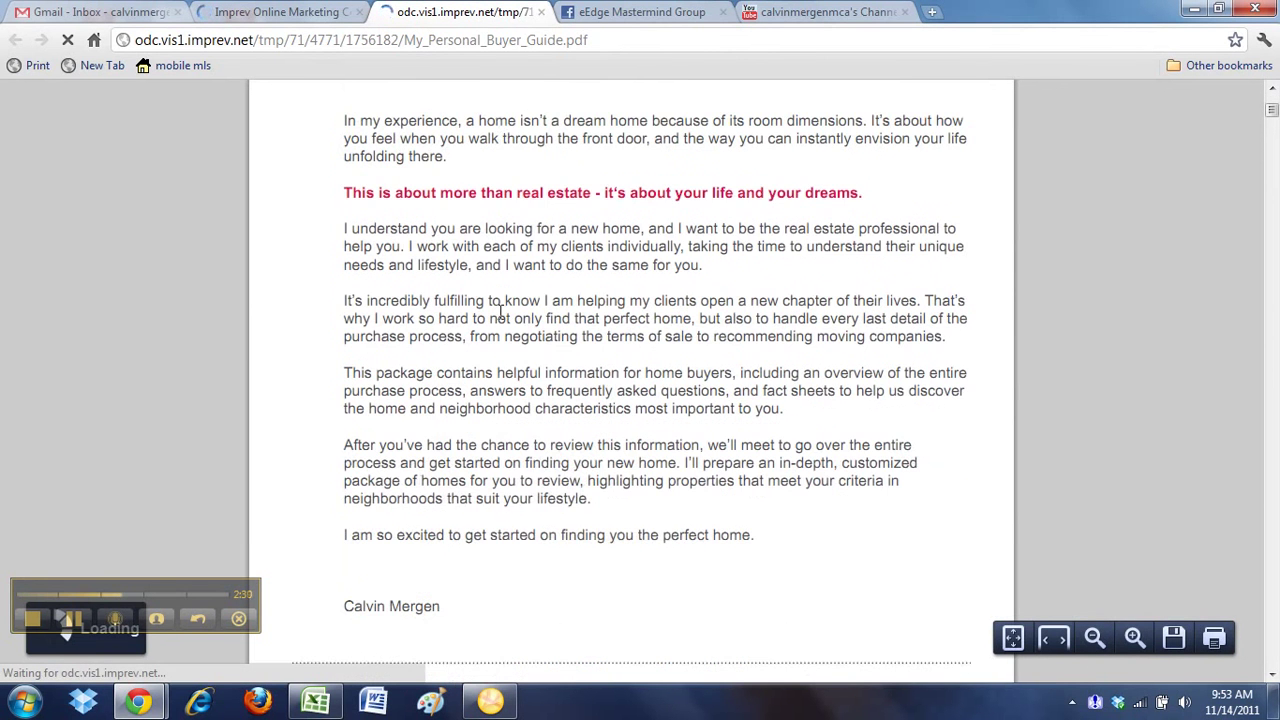
pyautogui.scroll(-8, 500, 316)
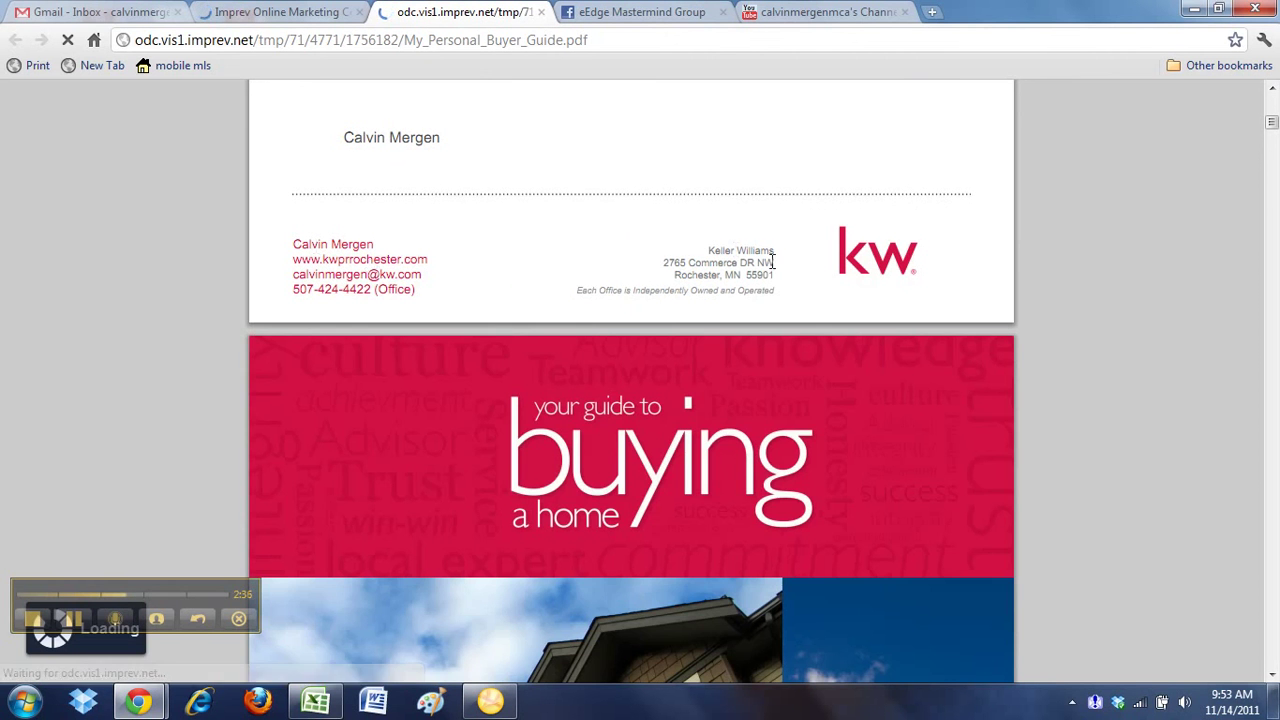
pyautogui.scroll(-10, 590, 247)
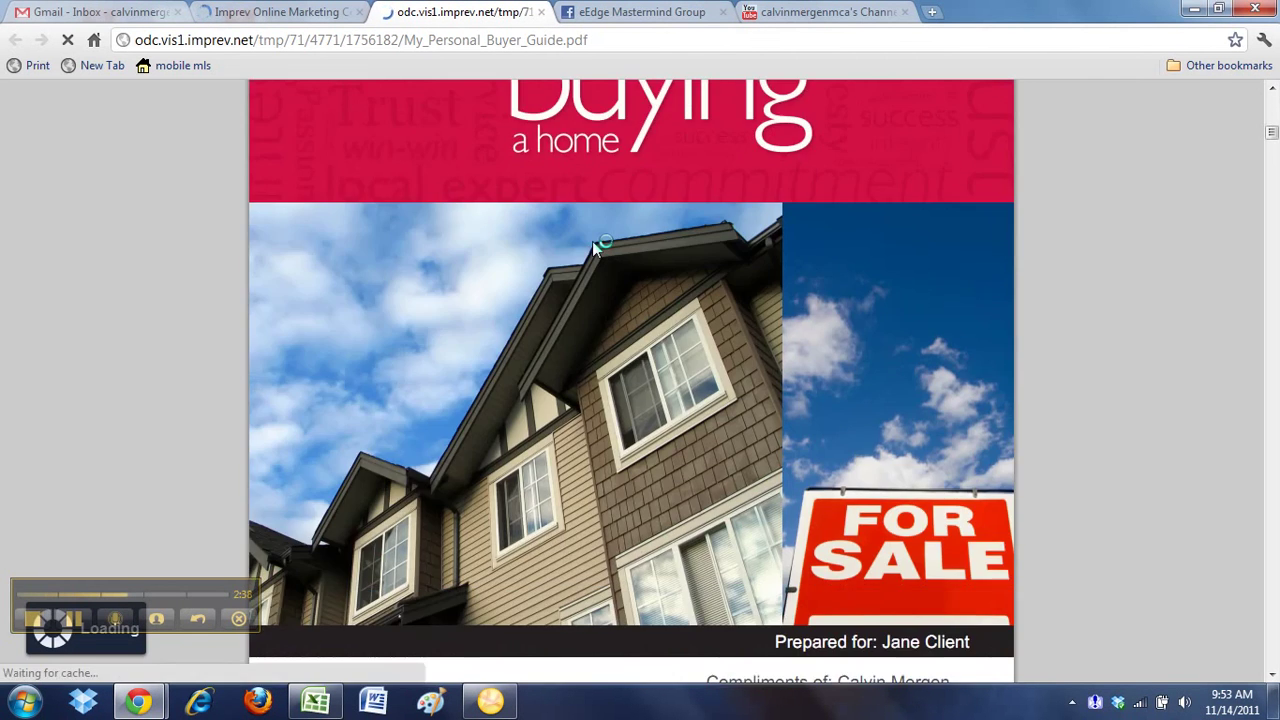
pyautogui.scroll(2, 600, 252)
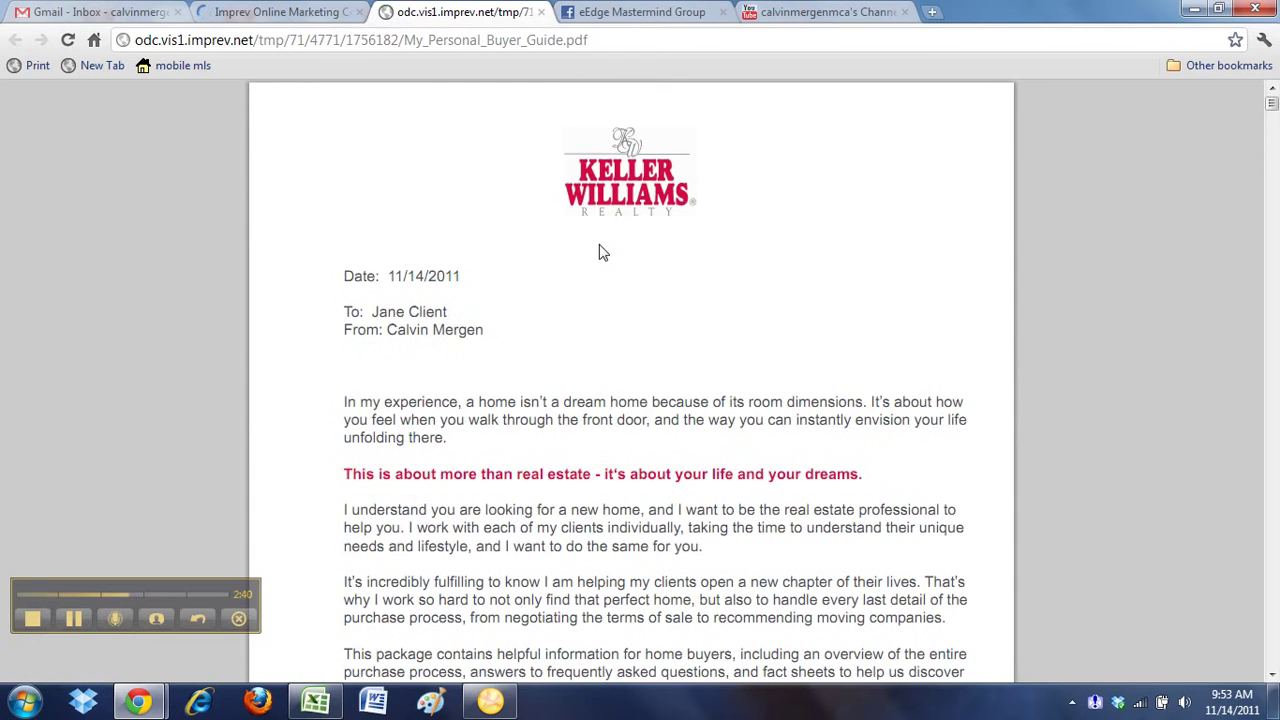
pyautogui.scroll(-15, 600, 252)
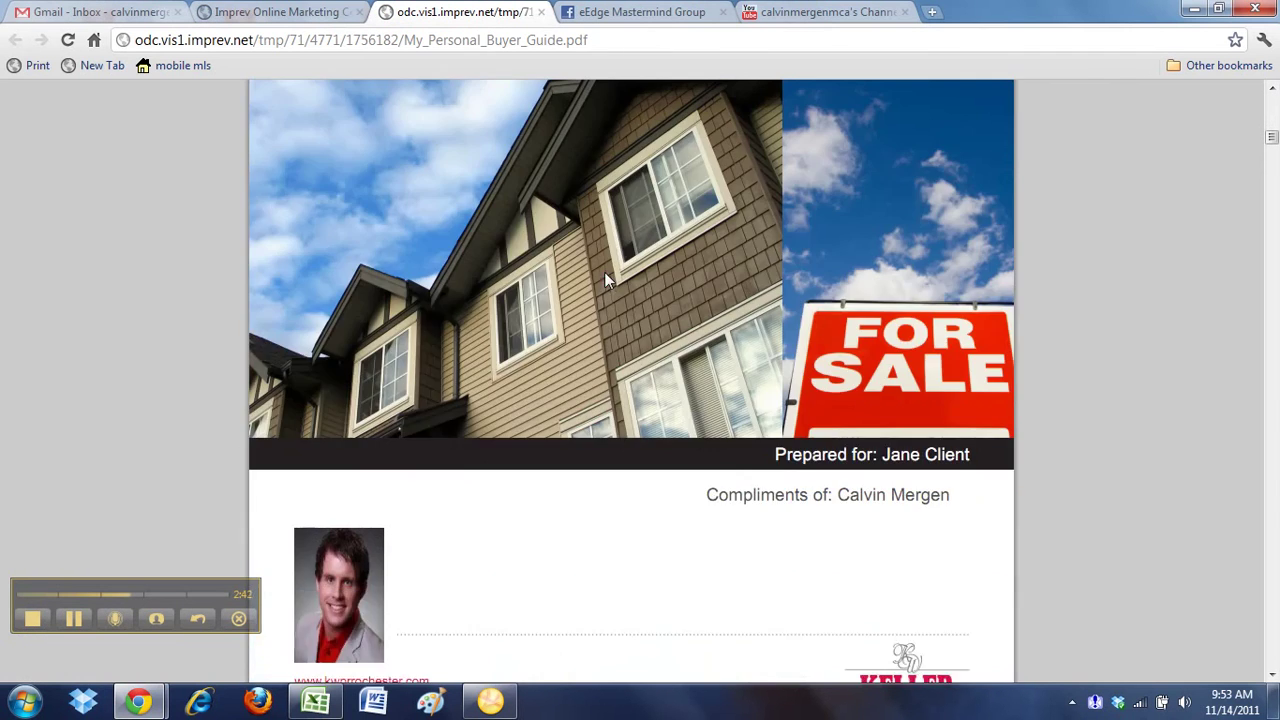
pyautogui.scroll(-15, 604, 274)
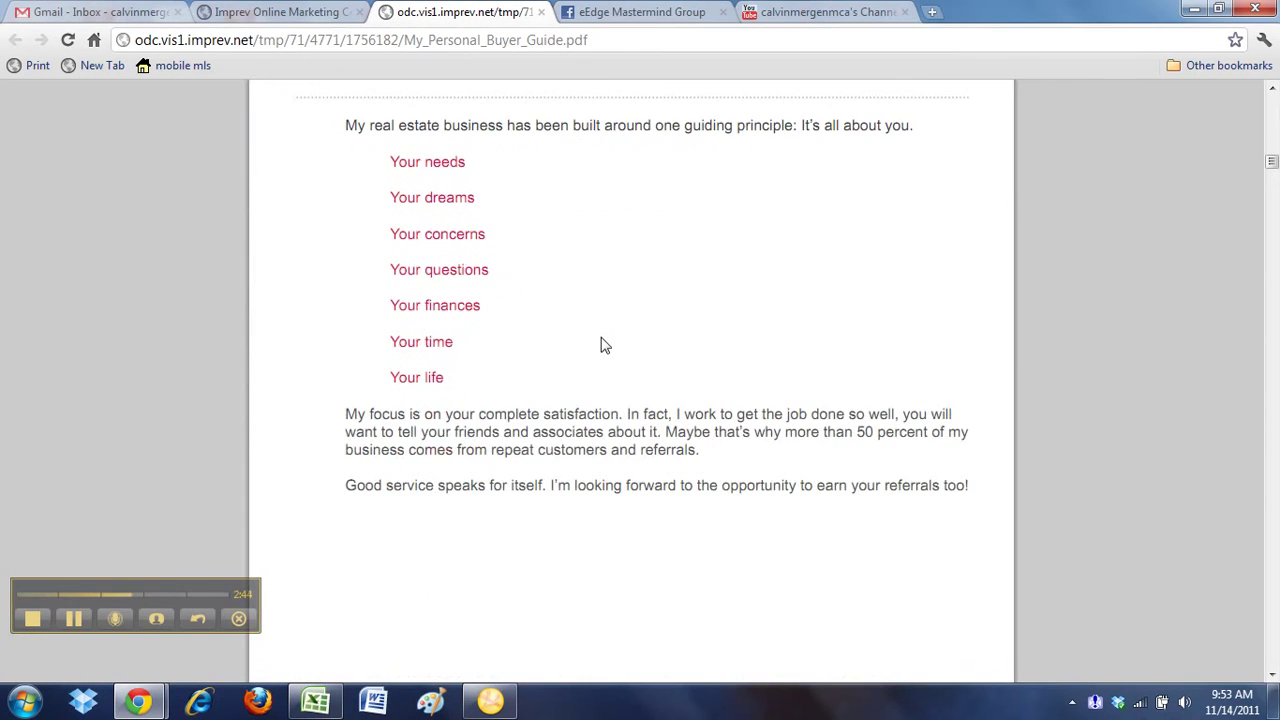
pyautogui.scroll(-20, 604, 345)
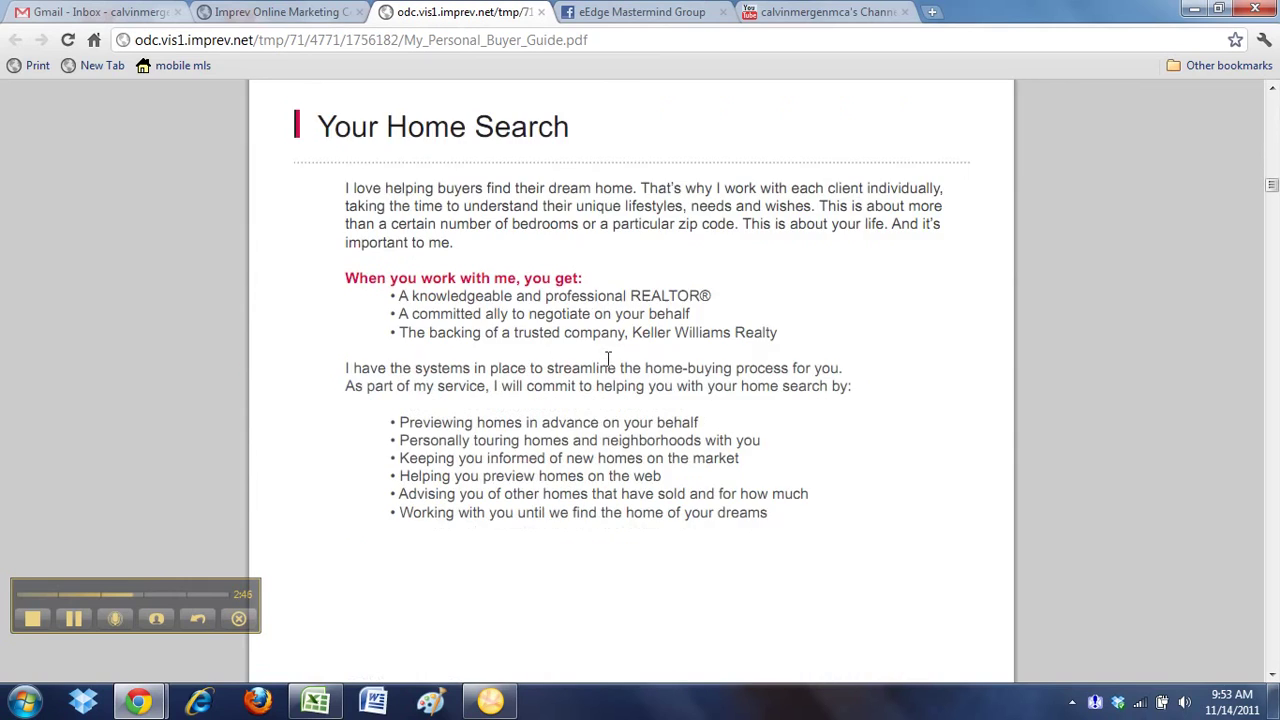
pyautogui.scroll(-2, 610, 362)
pyautogui.scroll(4, 612, 368)
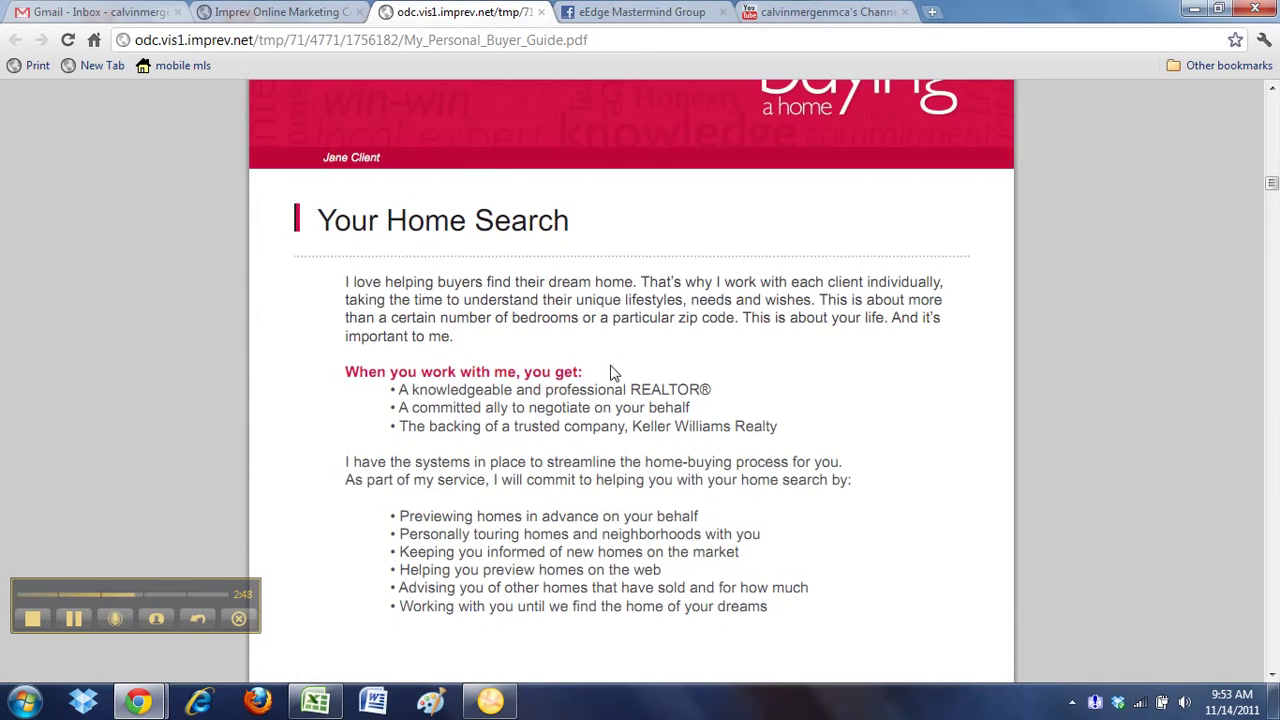
pyautogui.scroll(-6, 613, 373)
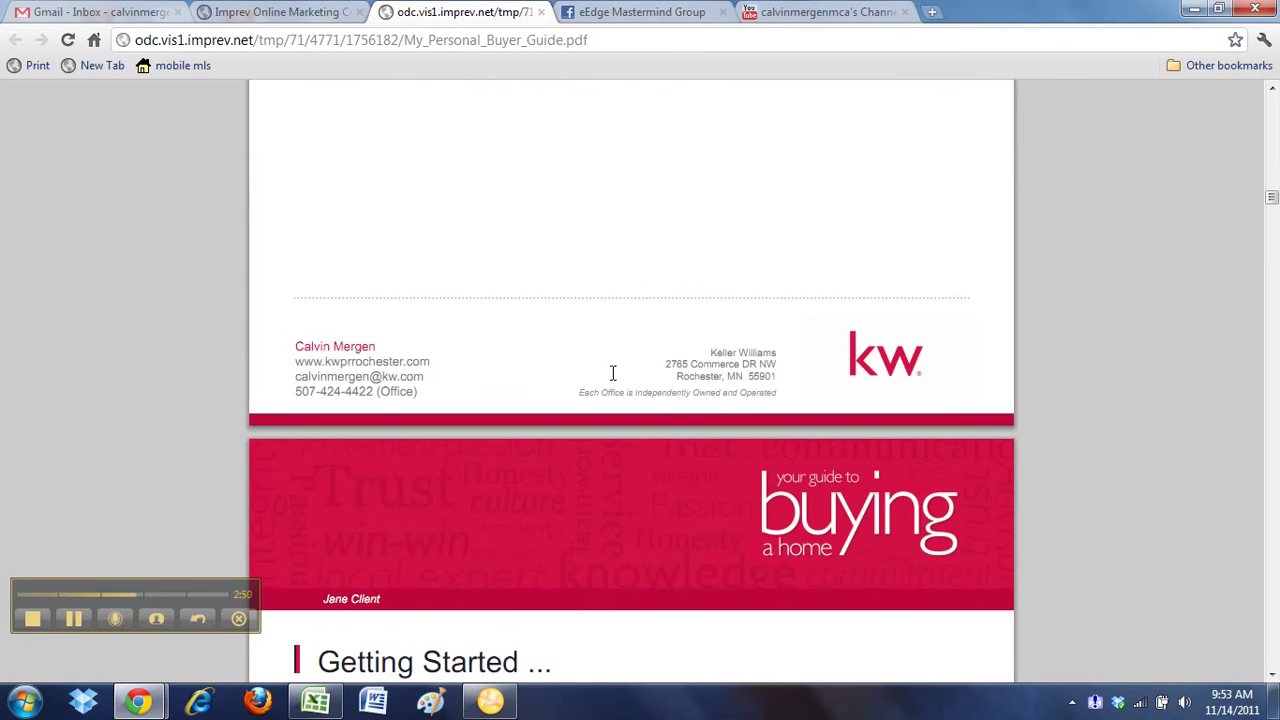
pyautogui.scroll(-3, 613, 373)
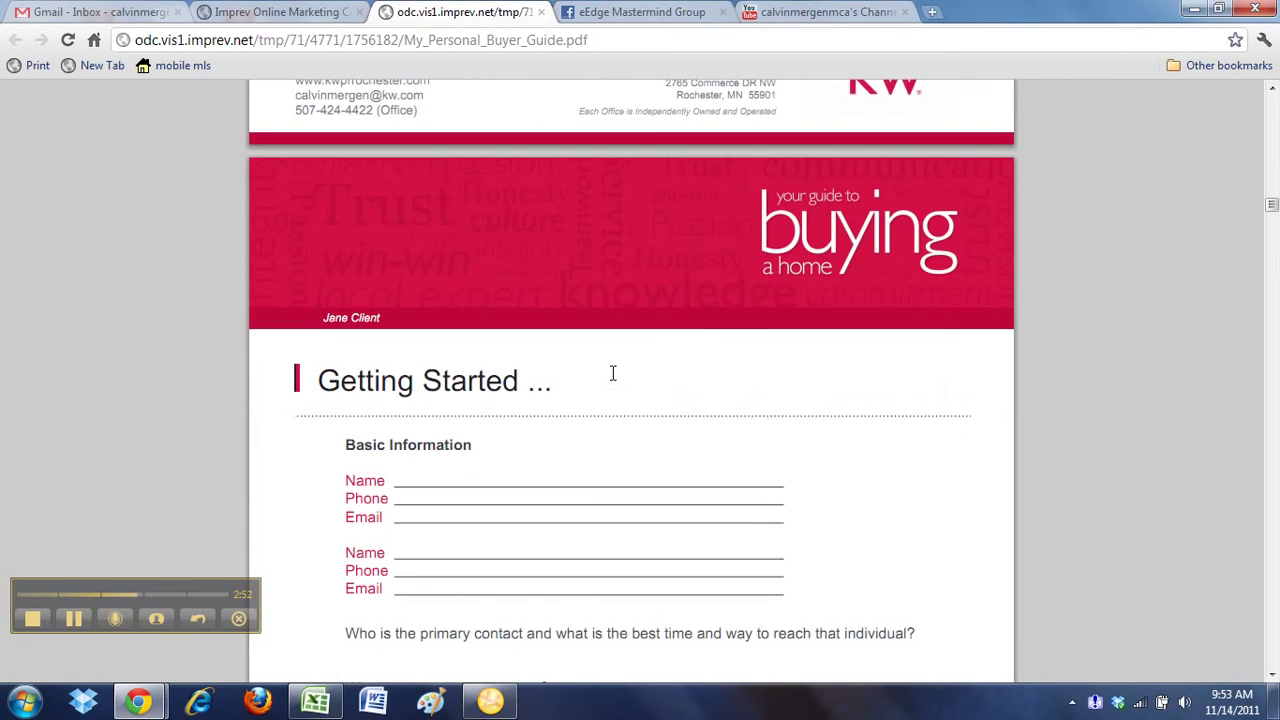
pyautogui.scroll(-10, 613, 373)
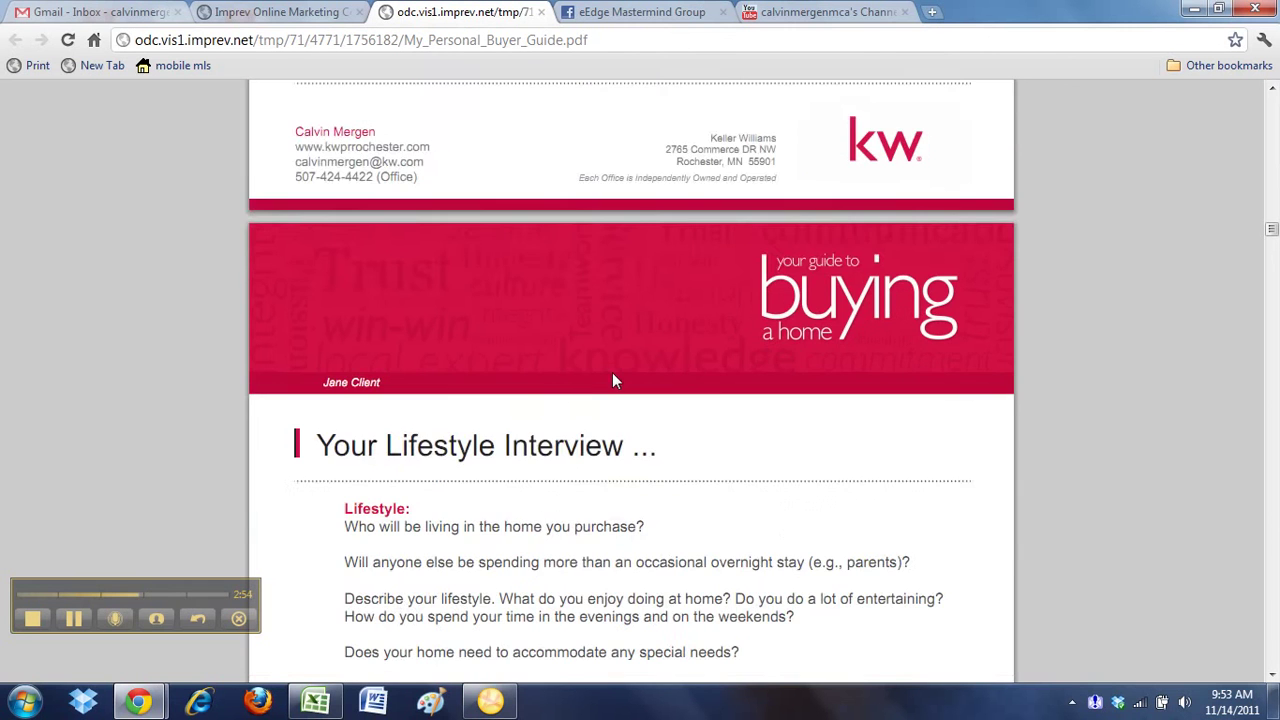
pyautogui.scroll(-15, 614, 380)
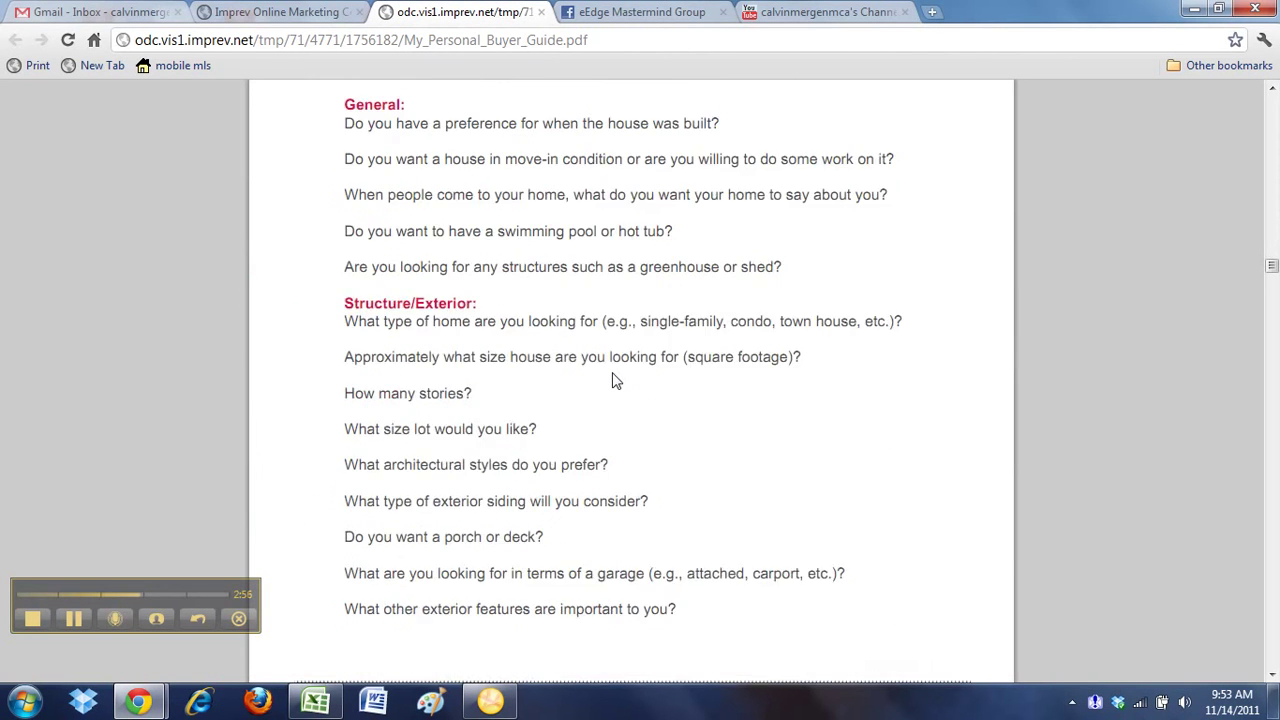
pyautogui.scroll(-20, 614, 378)
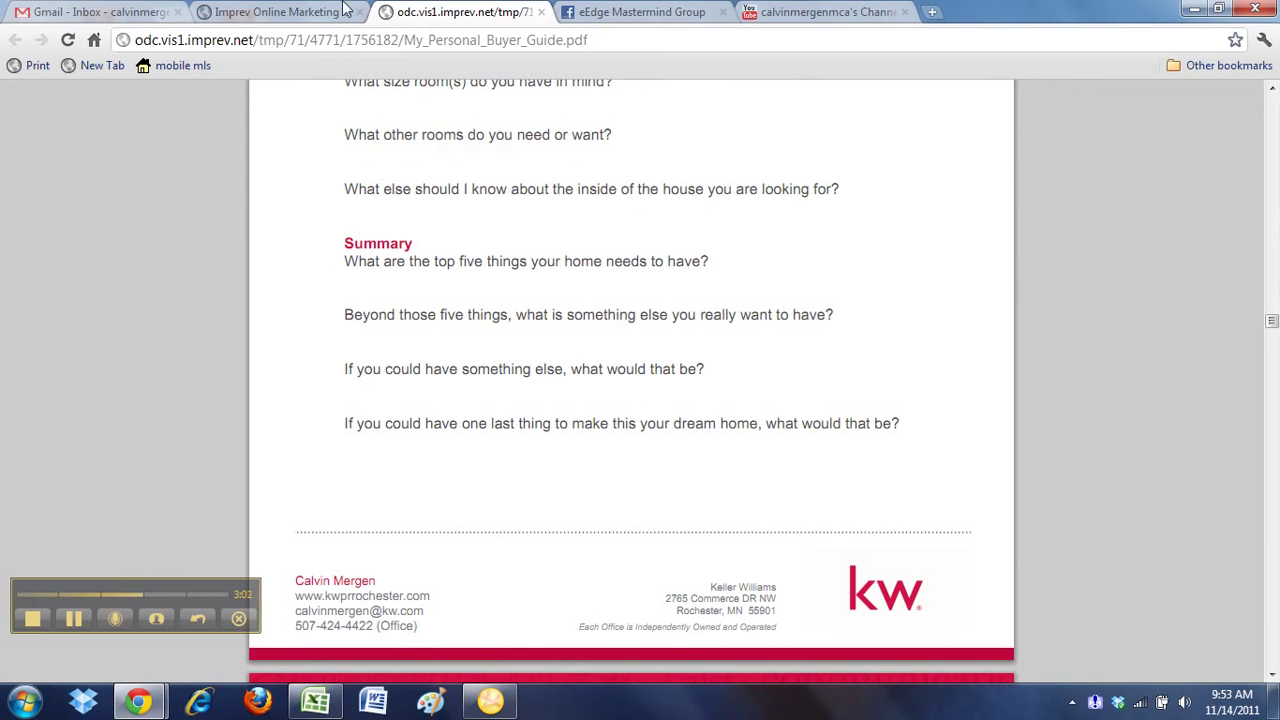
# Close the PDF tab and duplicate My Personal Buyer Guide from the Portfolio's Buyer Guide folder
pyautogui.click(541, 12)
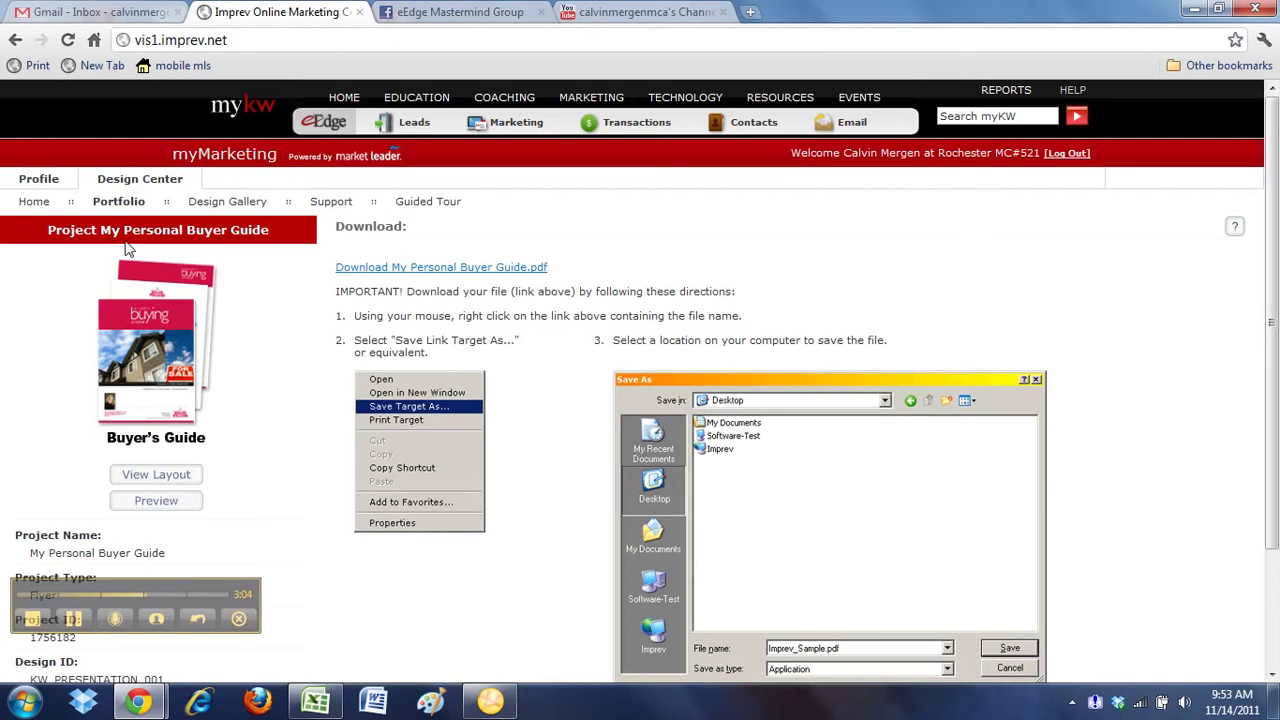
pyautogui.click(119, 206)
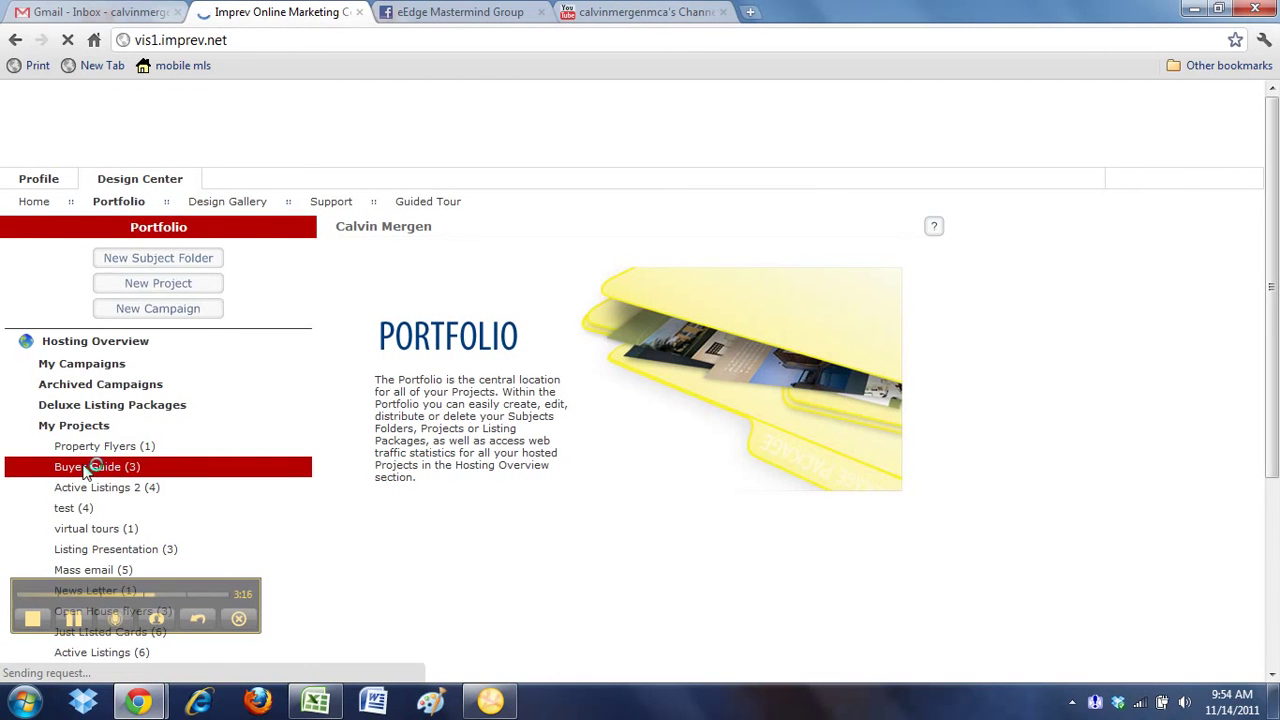
pyautogui.click(120, 466)
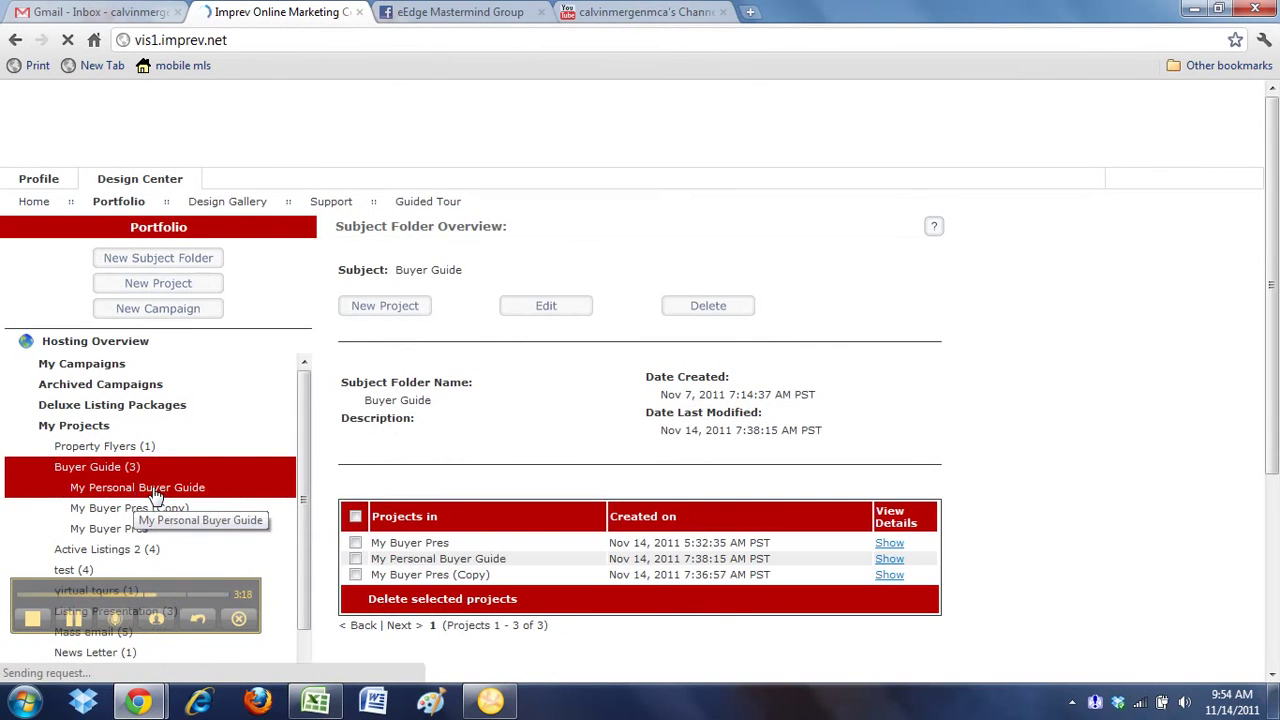
pyautogui.click(155, 490)
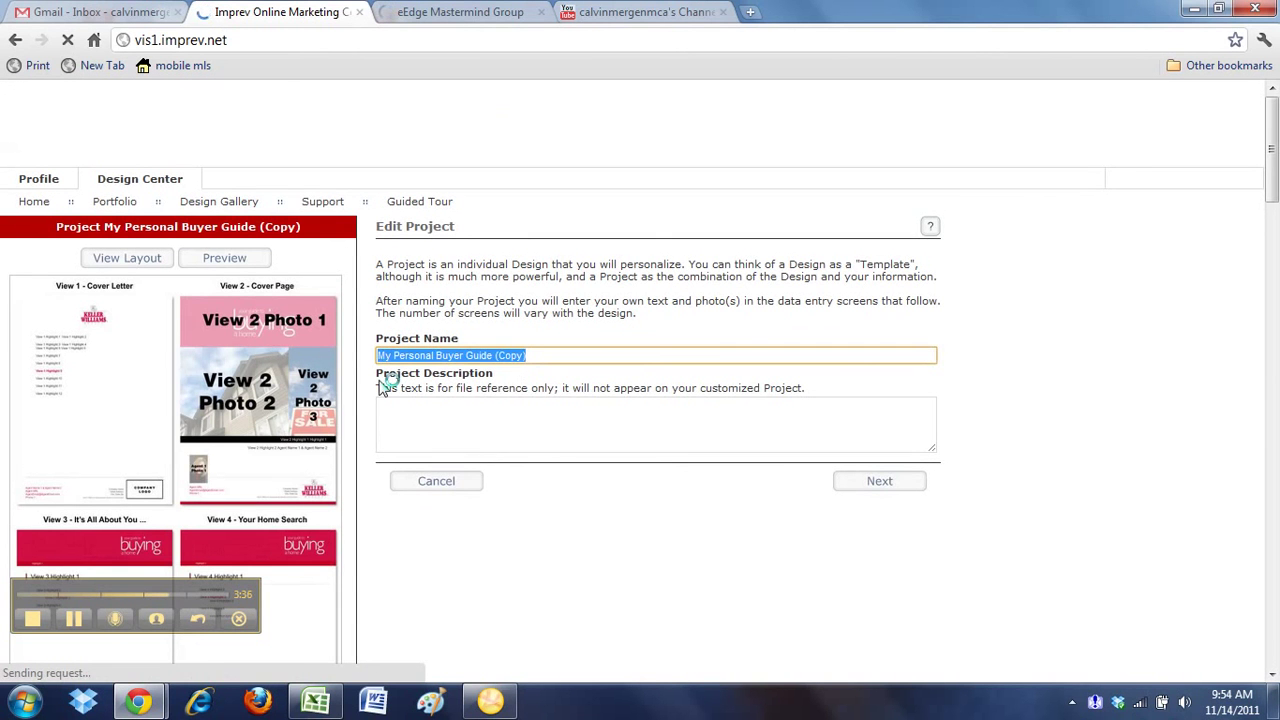
# Name the copy 'Jim Buyer' and start replacing the Jane Client placeholder in Highlight 1
pyautogui.write('Jim Buyer')
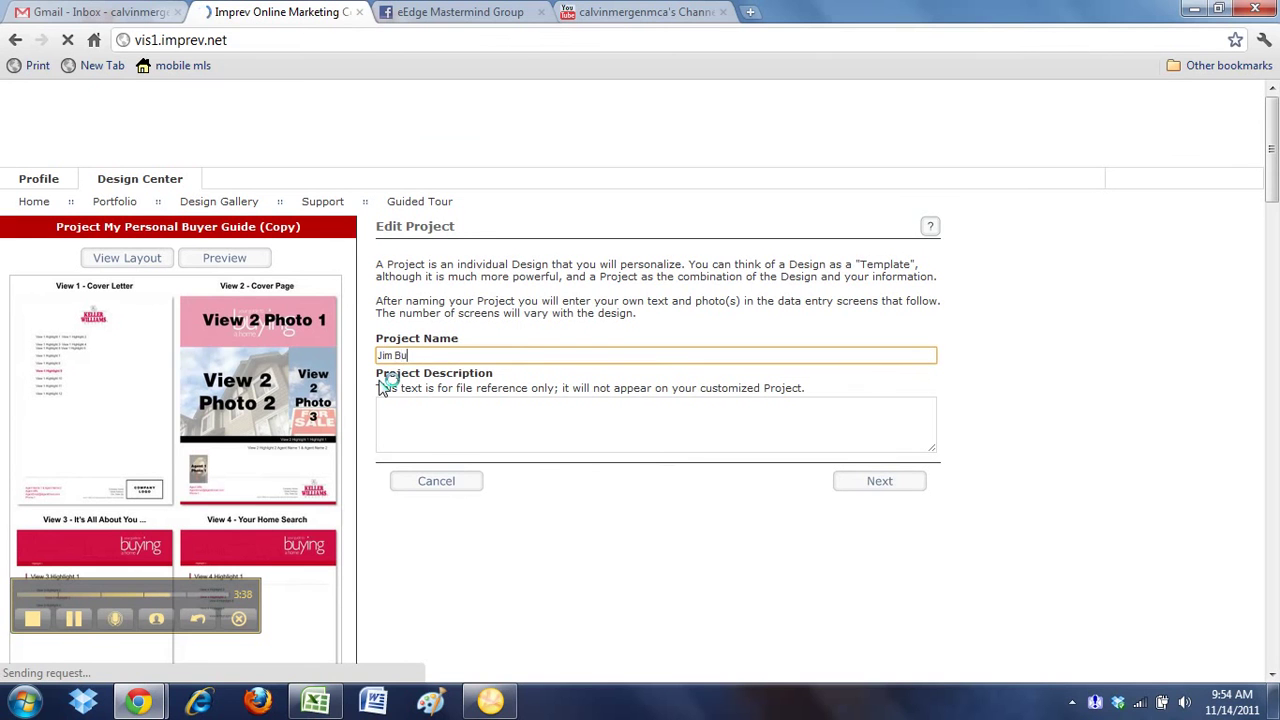
pyautogui.click(879, 484)
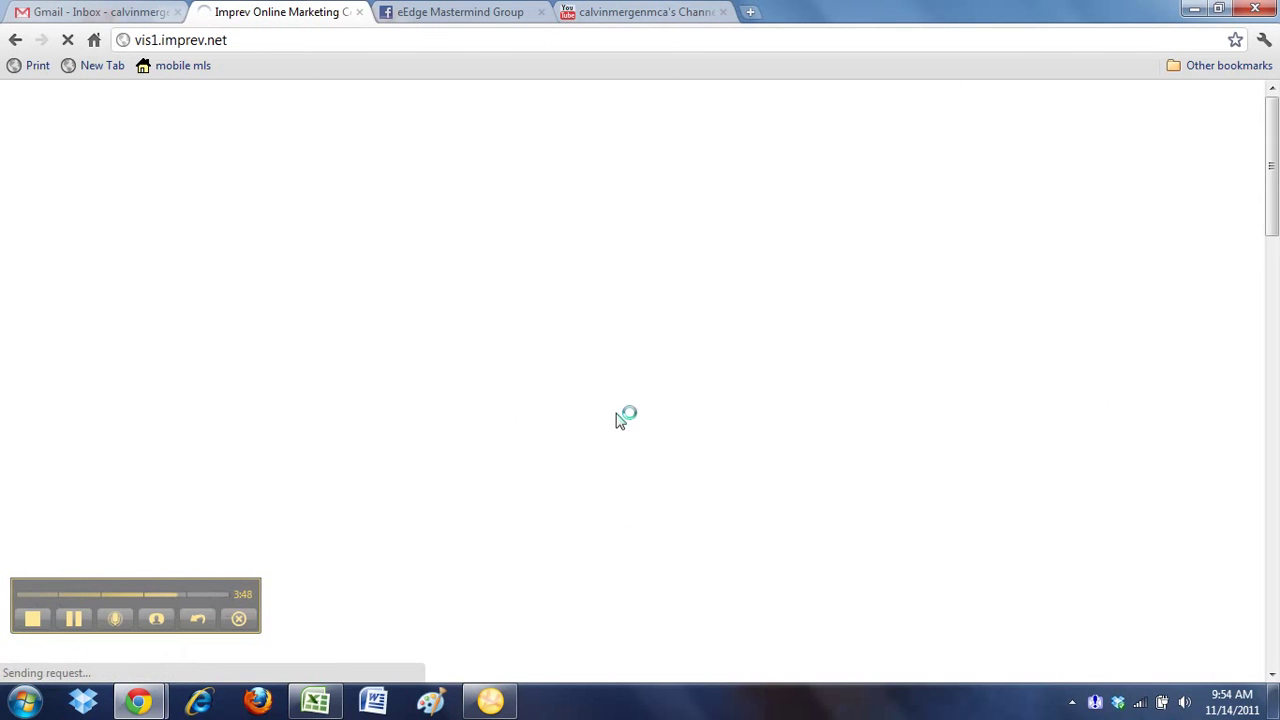
pyautogui.tripleClick(457, 391)
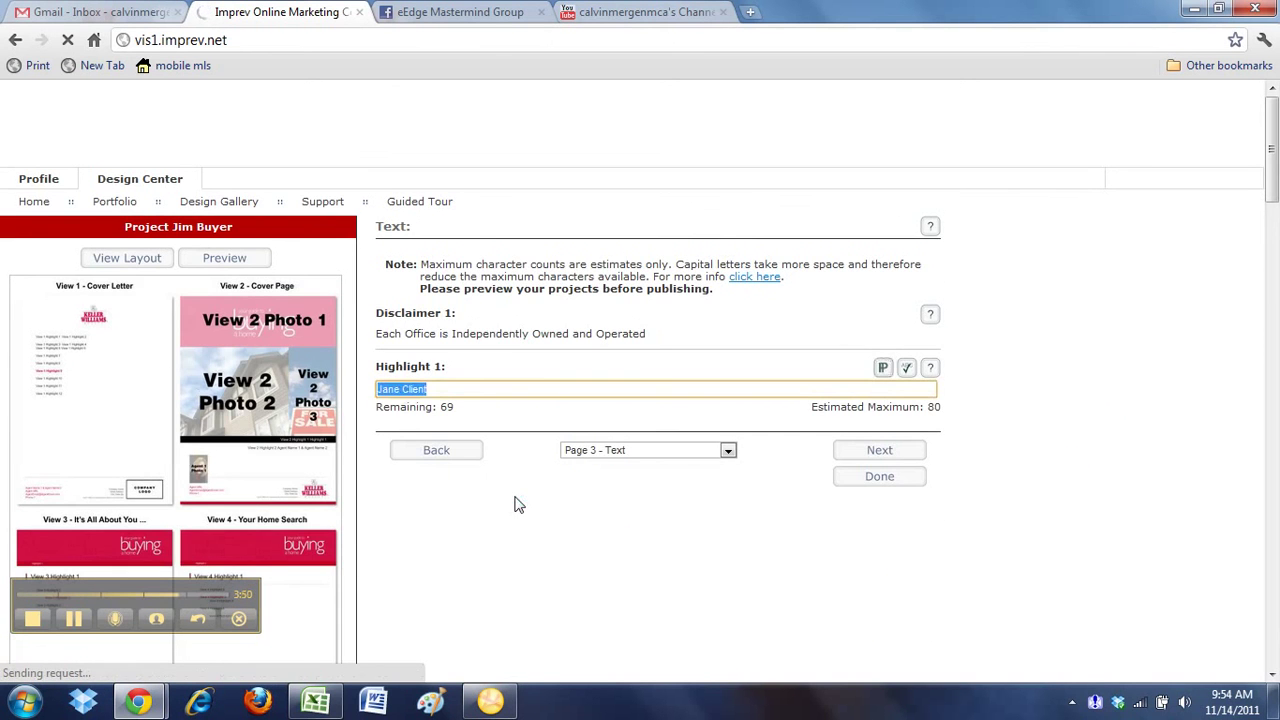
pyautogui.write('Jane Client')
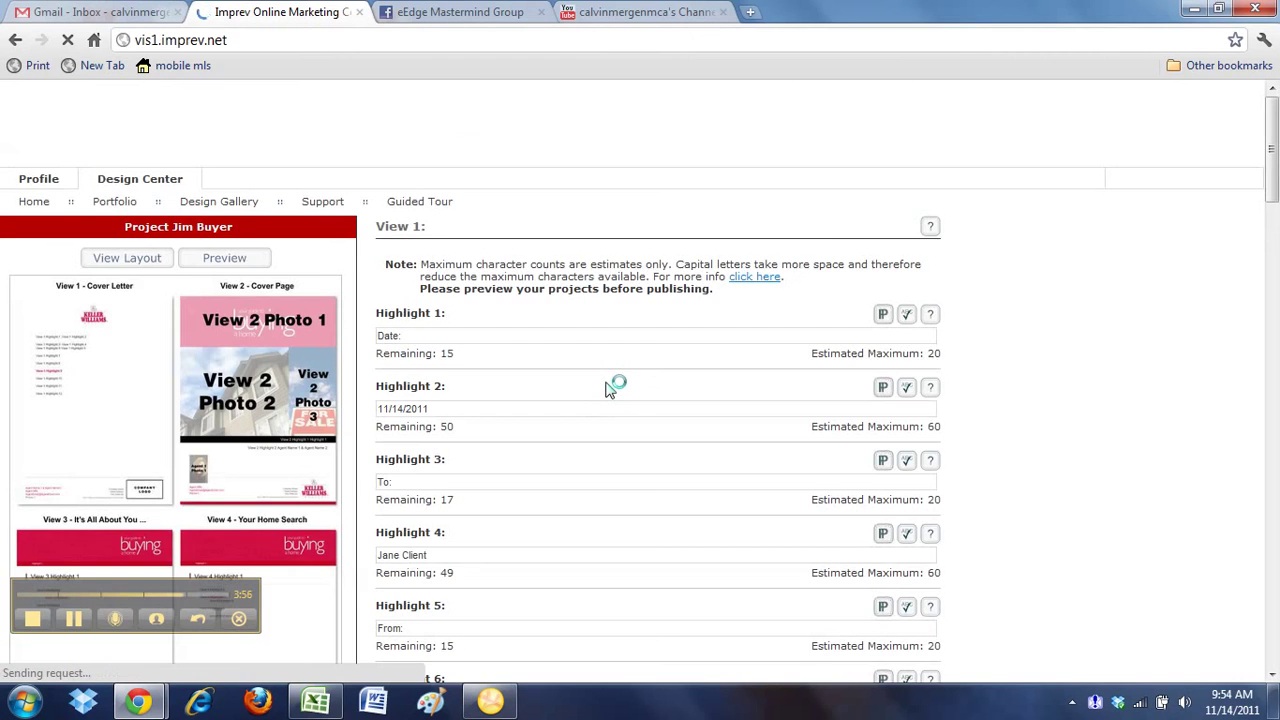
# Change the cover letter date to 11/21/2011 and the recipient to the buyer's first name
pyautogui.scroll(-2, 612, 388)
pyautogui.tripleClick(398, 222)
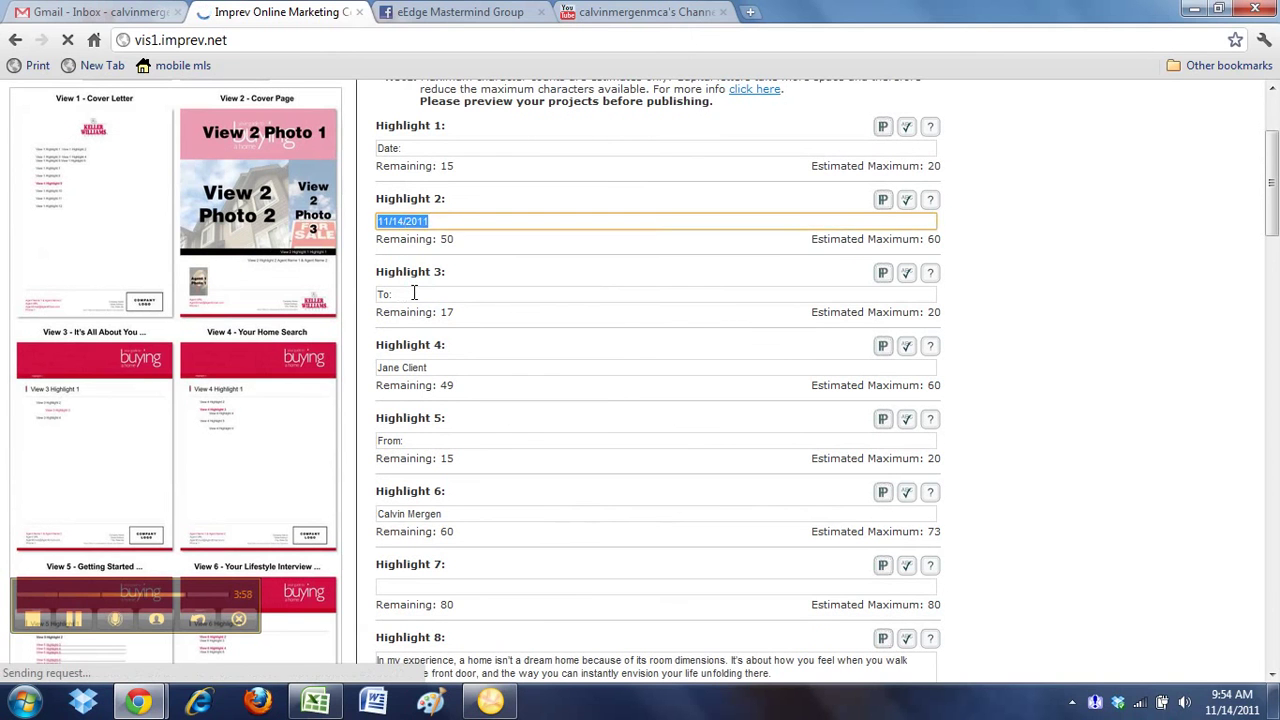
pyautogui.write('11/21/2')
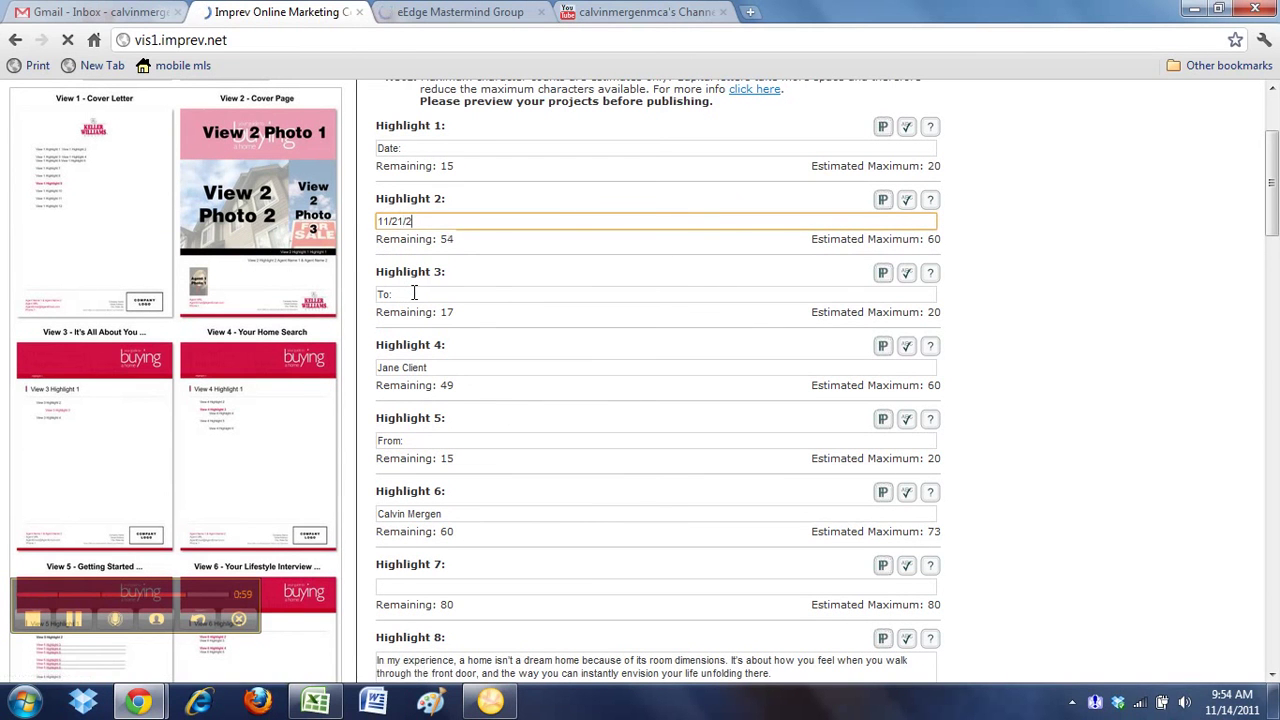
pyautogui.tripleClick(448, 367)
pyautogui.write('Jim Buyer')
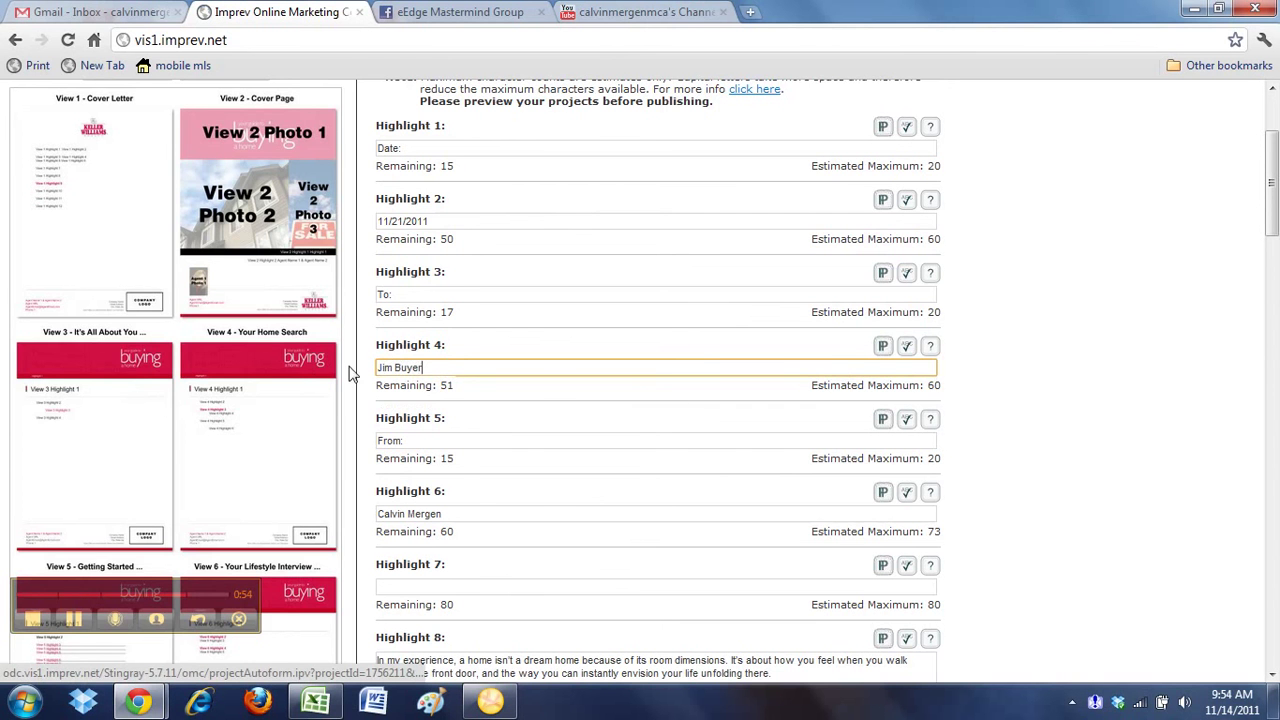
# Finish editing to reach the Jim Buyer project's Project Overview
pyautogui.scroll(-8, 920, 449)
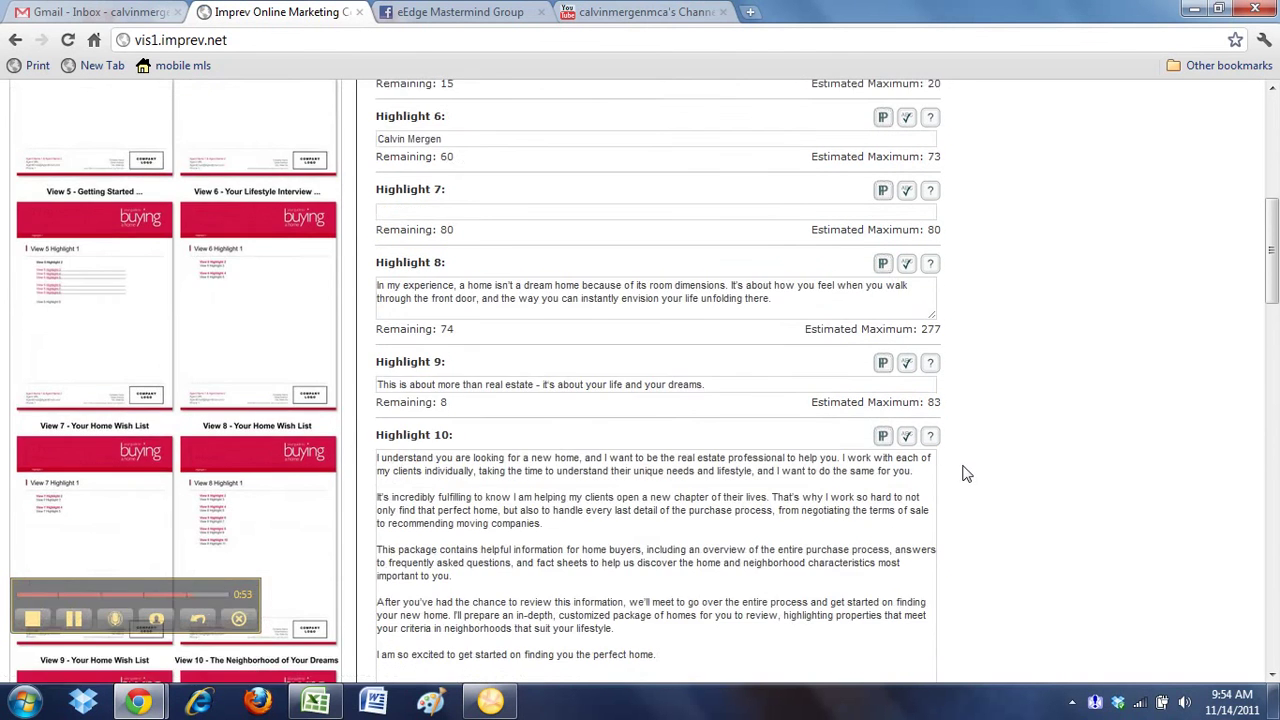
pyautogui.click(905, 535)
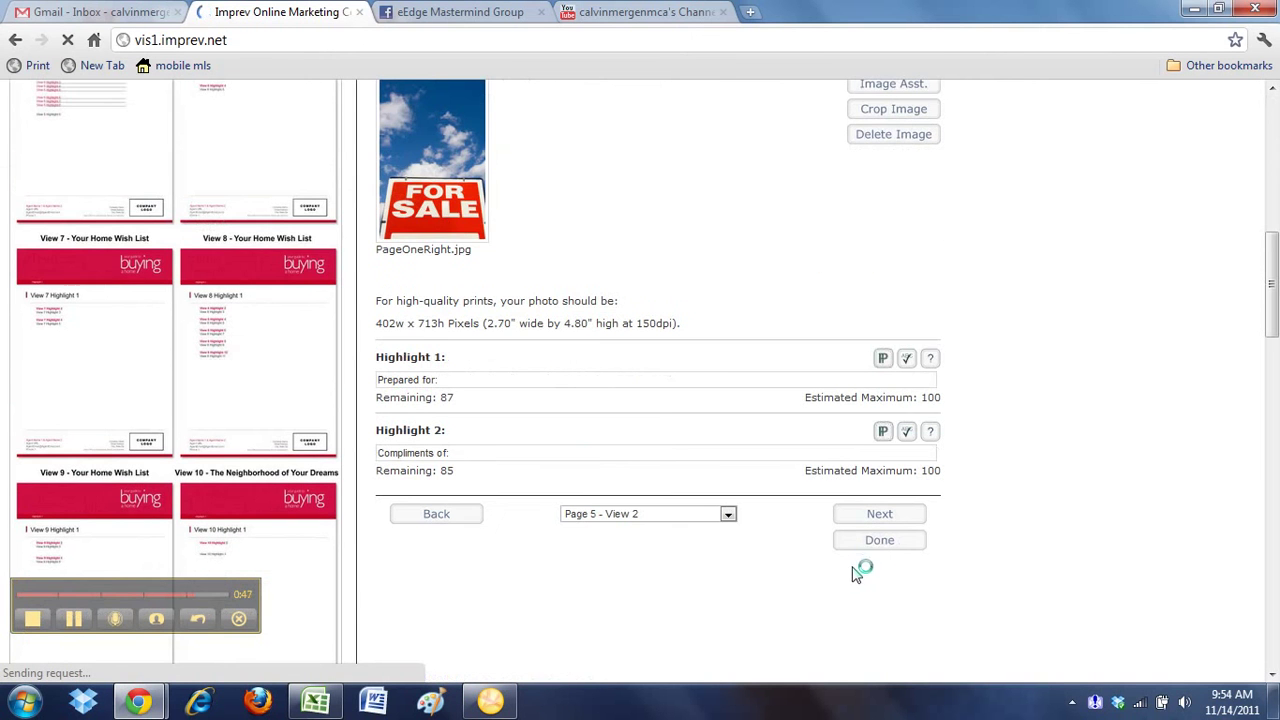
pyautogui.click(876, 541)
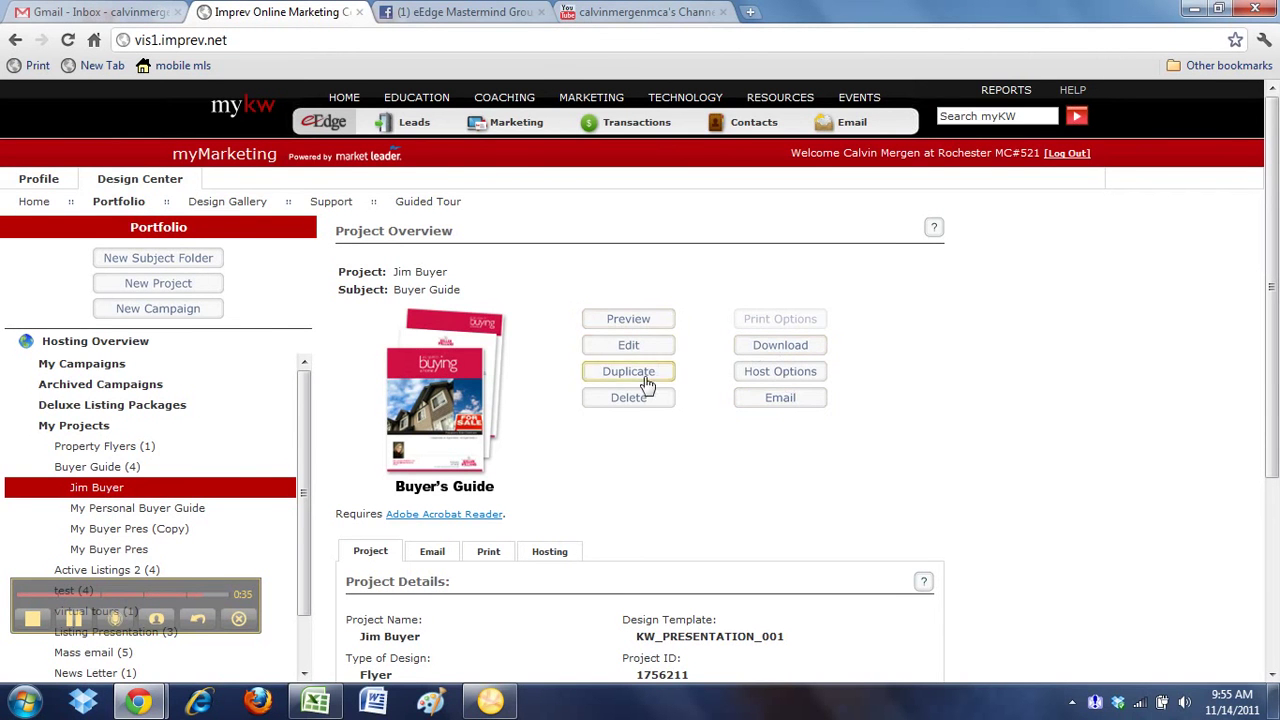
# Open the original My Personal Buyer Guide project from the Buyer Guide folder list
pyautogui.scroll(-2, 675, 478)
pyautogui.scroll(1, 129, 329)
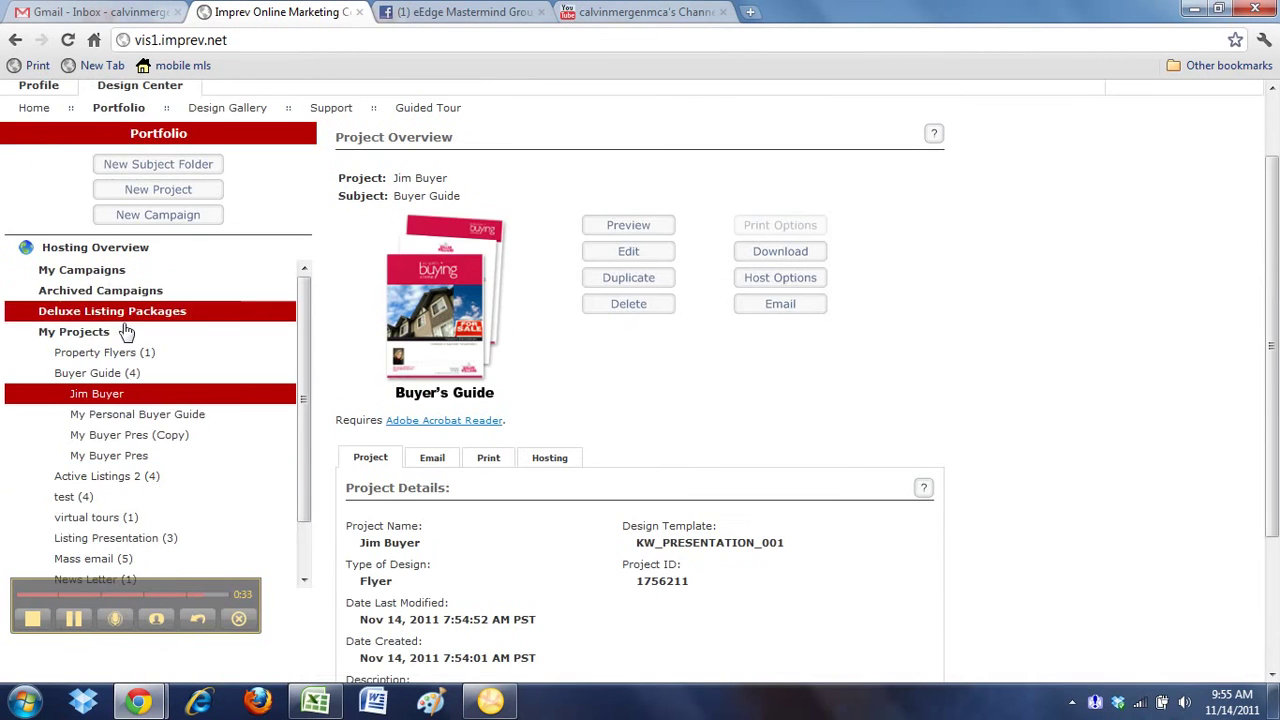
pyautogui.click(153, 416)
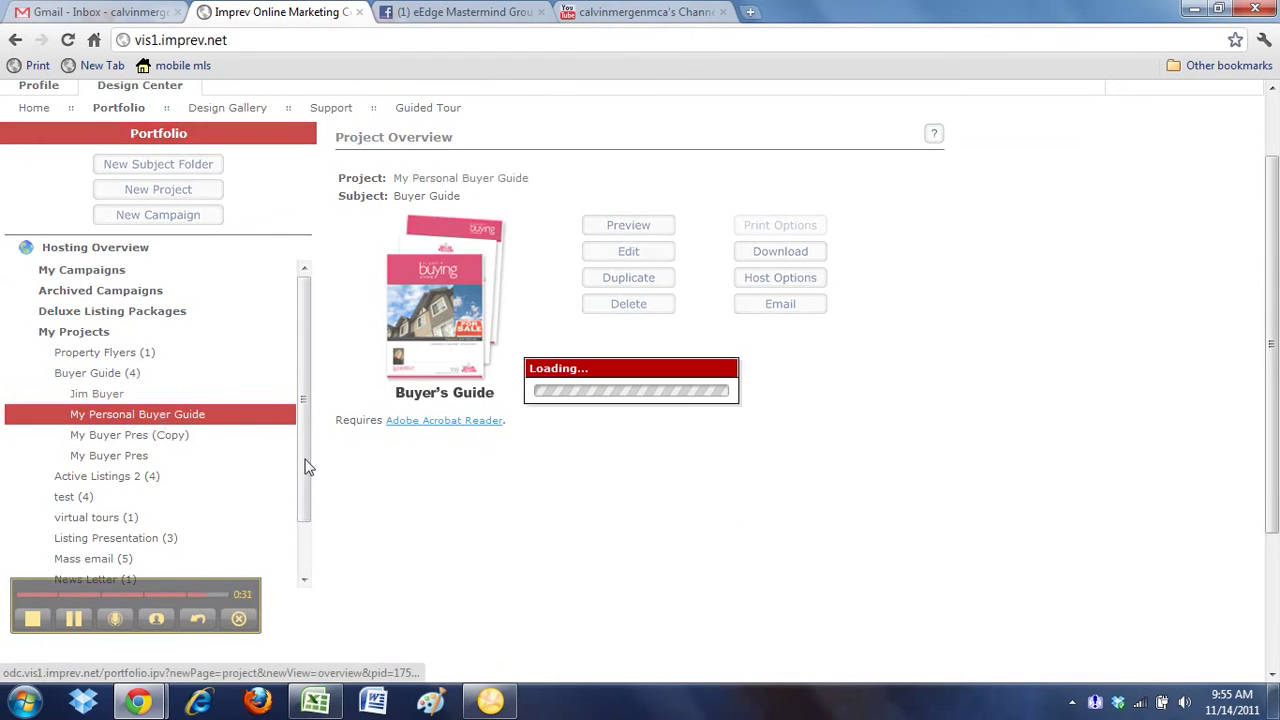